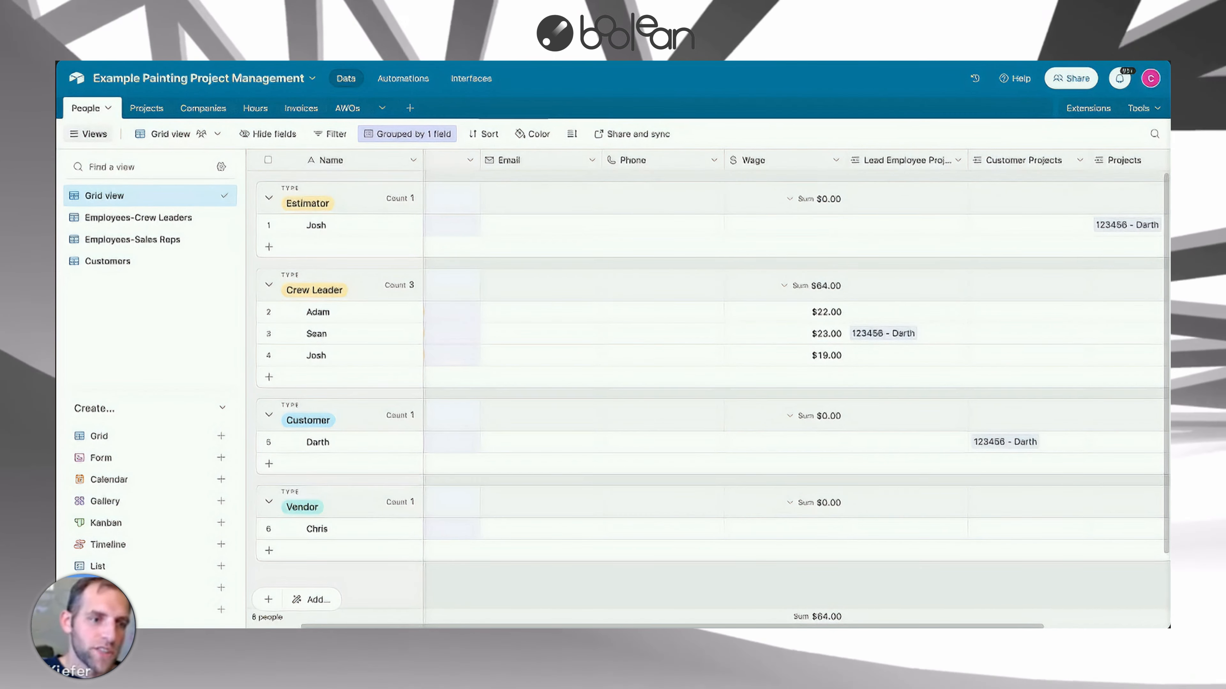
Browse the Projects, Hours, Invoices and AWOs tables to review their fields and records.
left_click(147, 108)
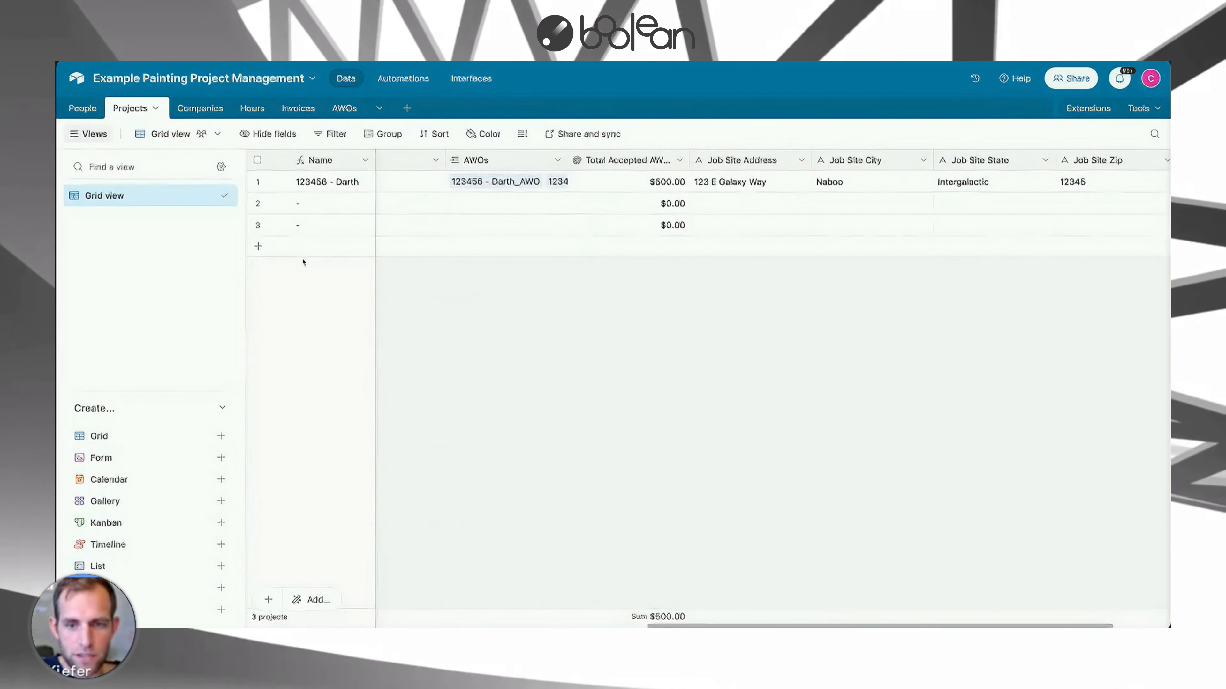
scroll(668, 626, "left", 10)
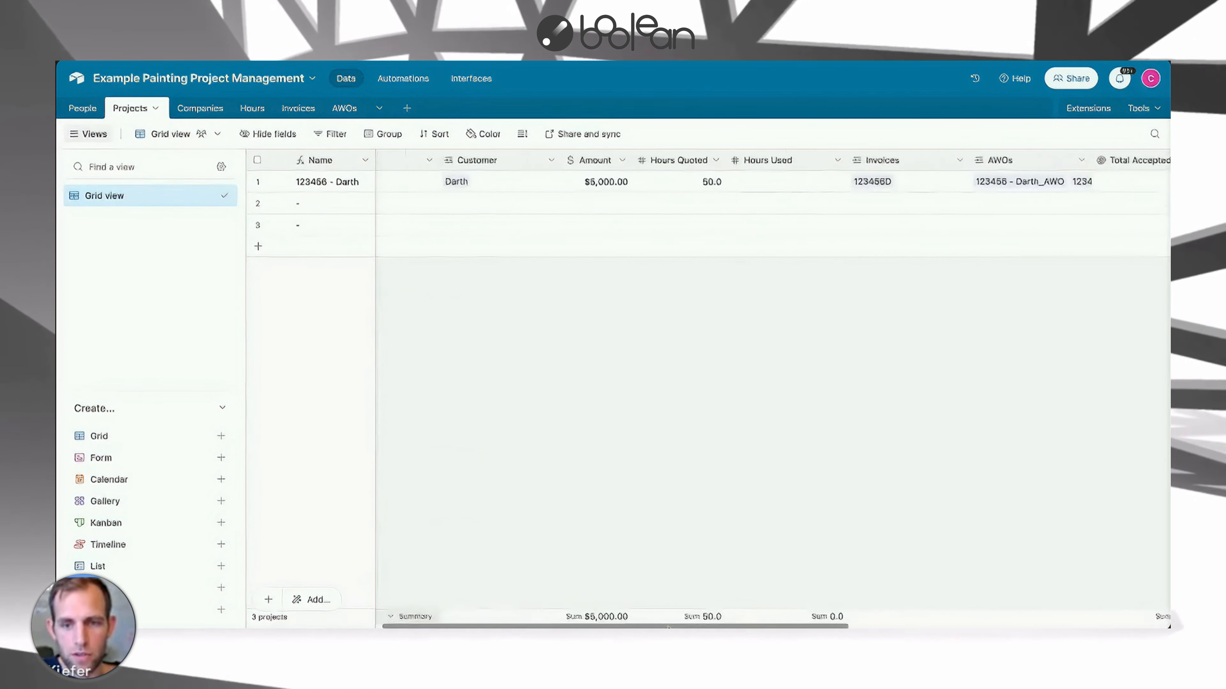
scroll(667, 627, "left", 3)
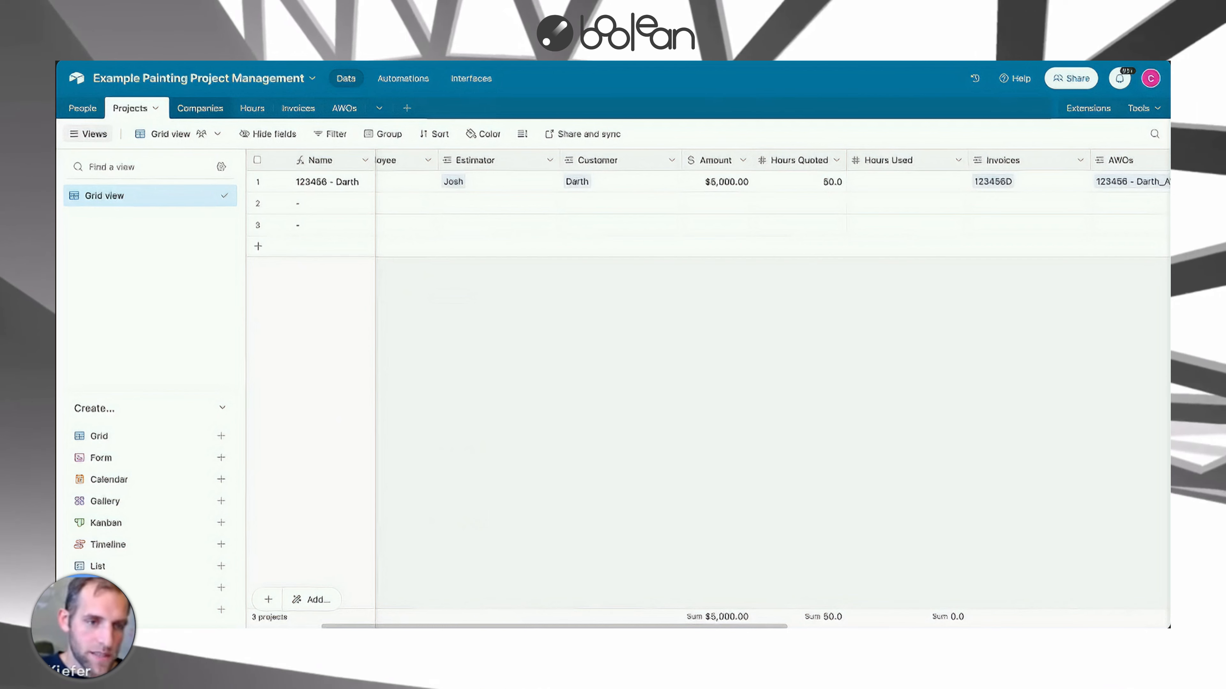
left_click(252, 108)
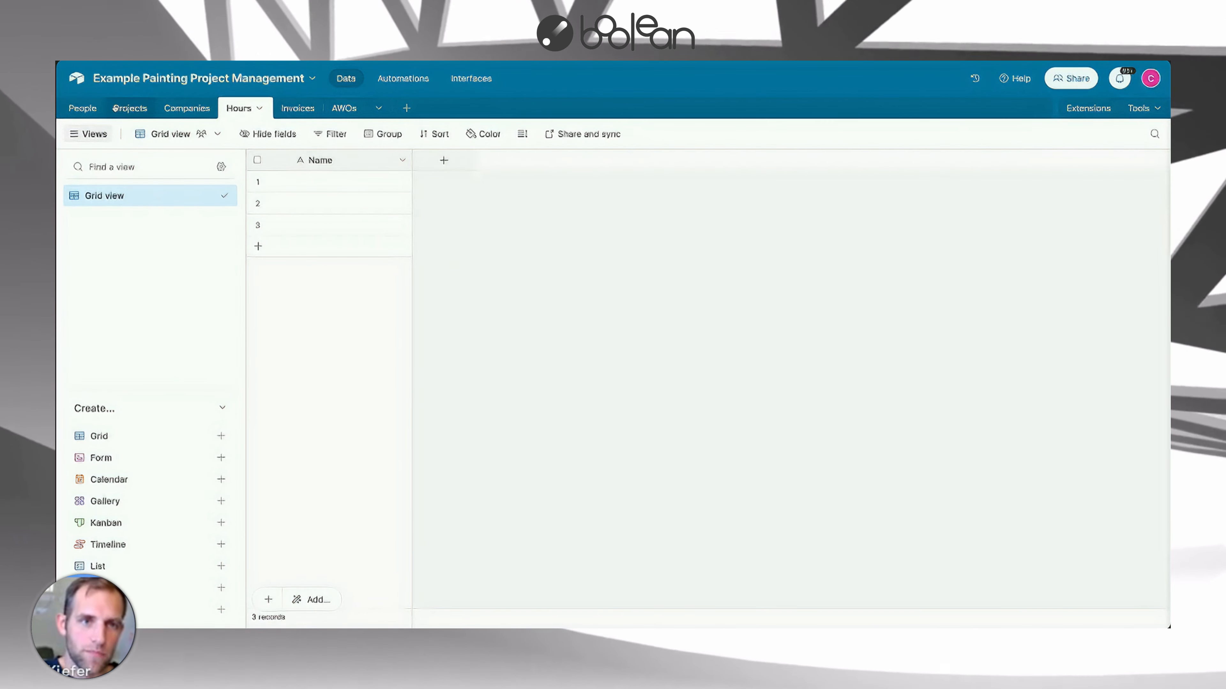
left_click(299, 110)
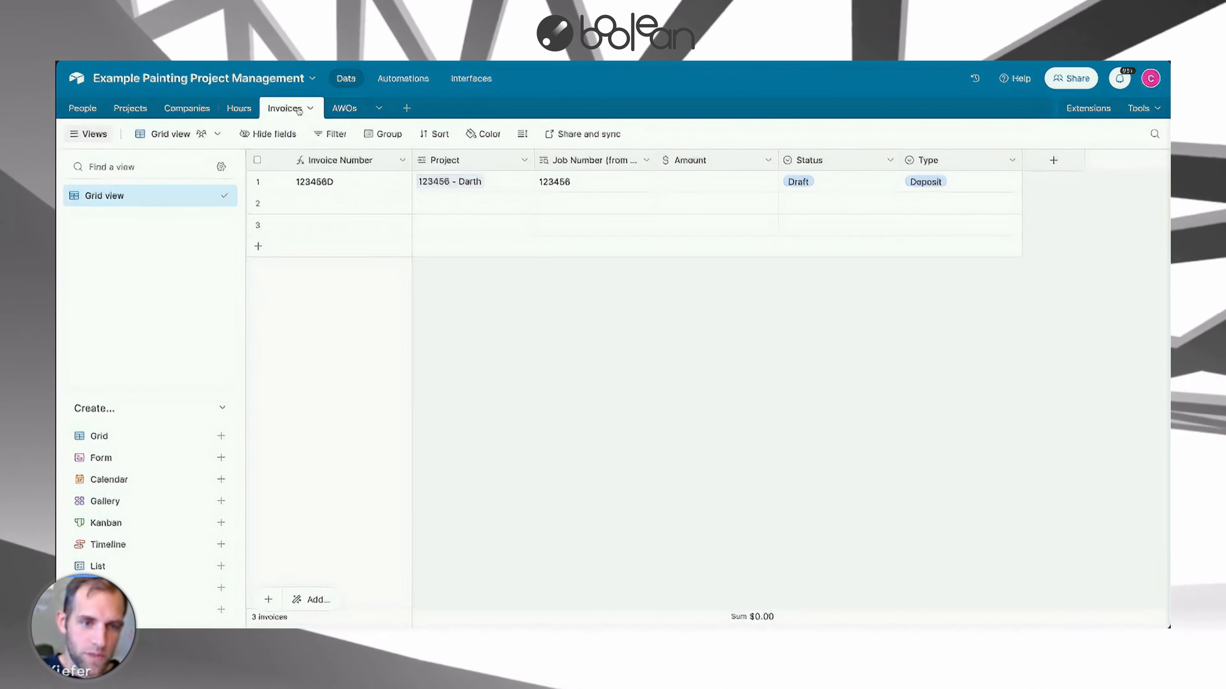
left_click(340, 110)
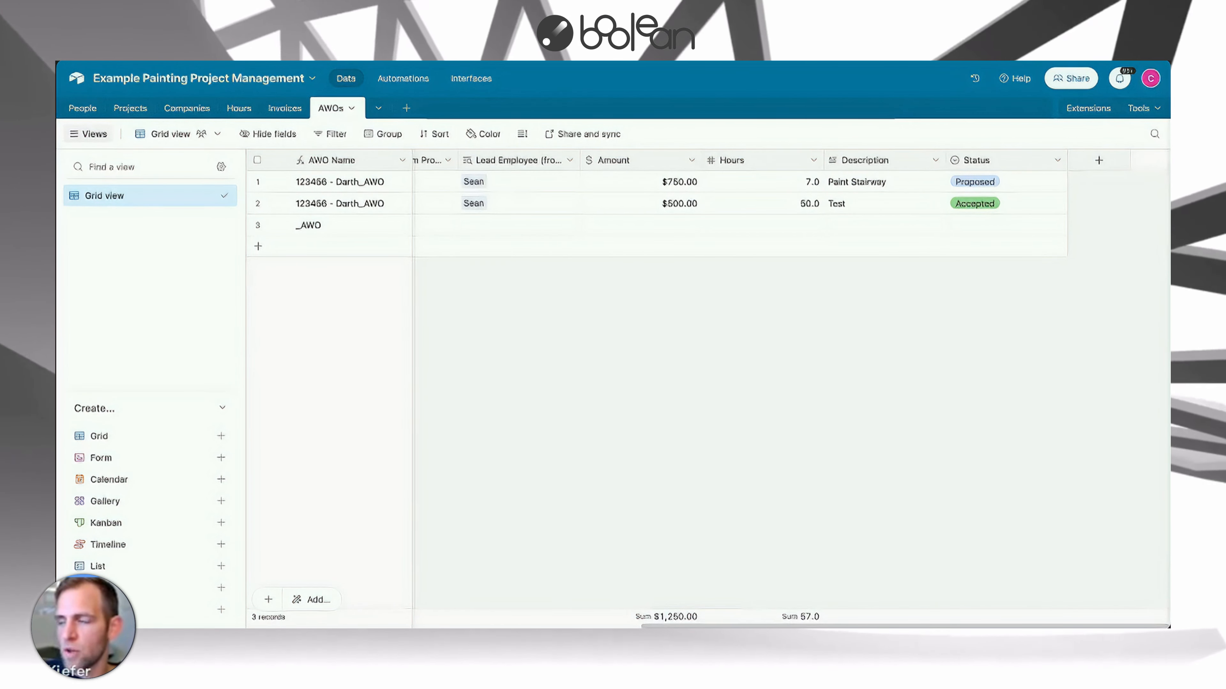
left_click(129, 110)
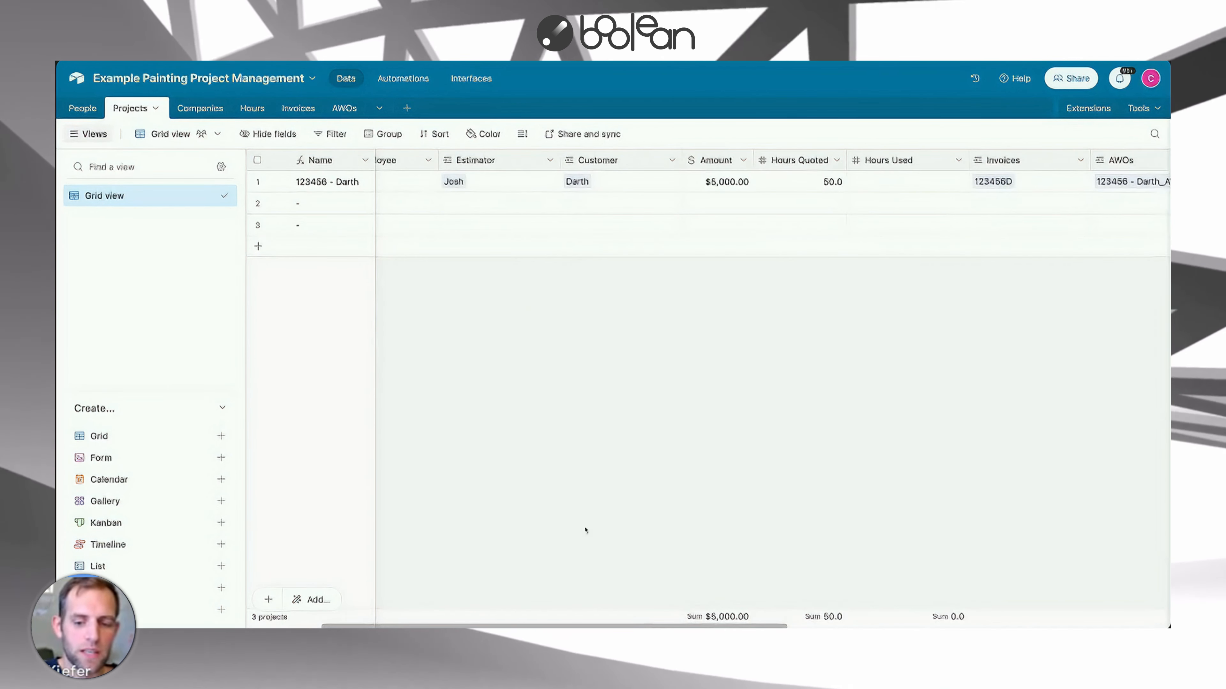
Narrow the Lead Employee and Customer columns in the Projects grid.
left_click_drag(519, 626, 446, 626)
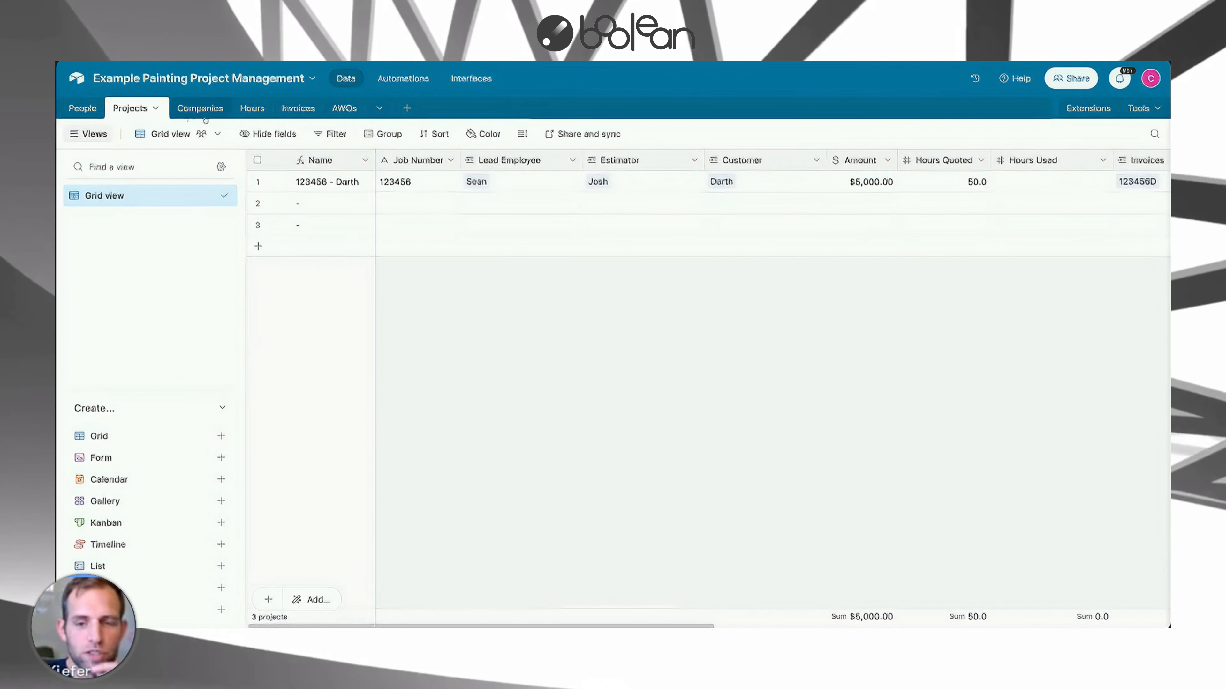
left_click_drag(582, 159, 558, 160)
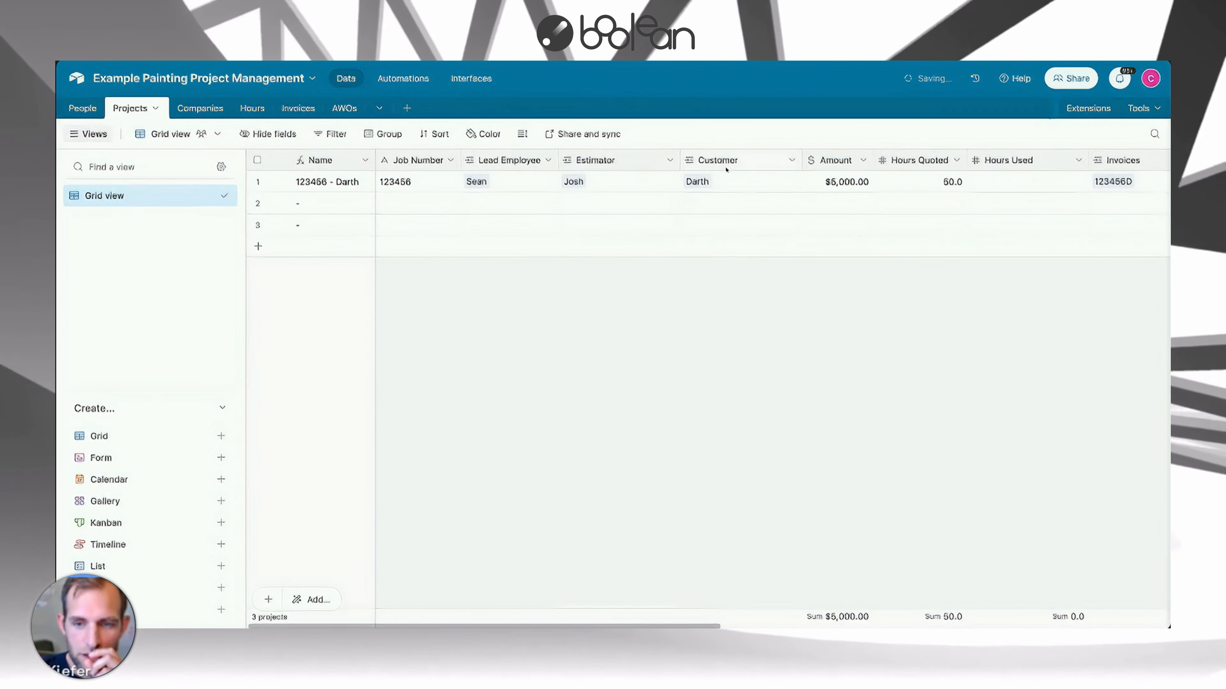
left_click_drag(801, 160, 632, 160)
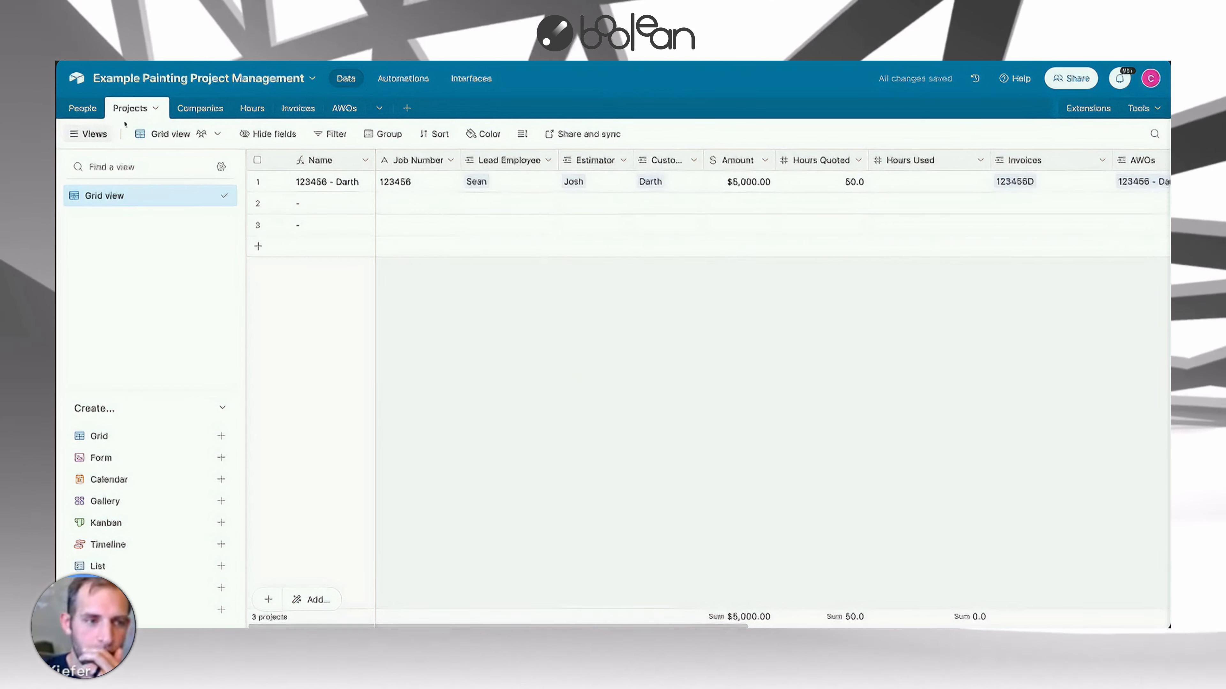
Review the People table's Grid, Employees-Crew Leaders, Employees-Sales Reps and Customers views.
left_click(81, 109)
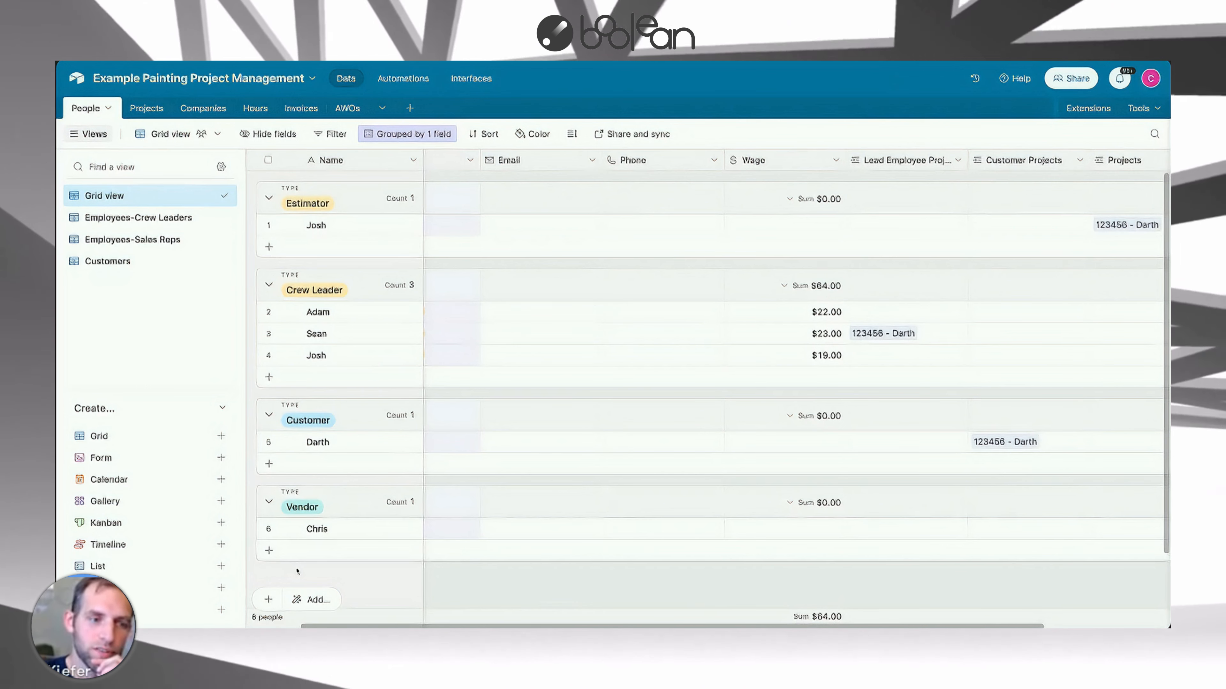
scroll(319, 415, "down", 1)
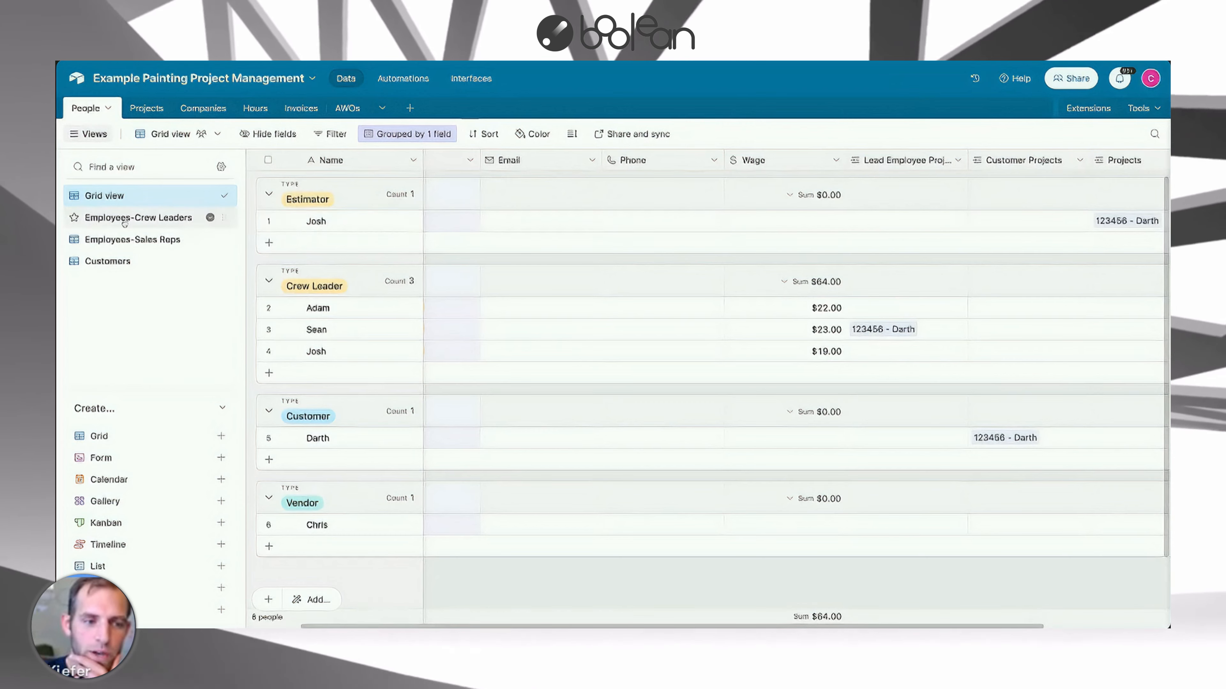
left_click(145, 217)
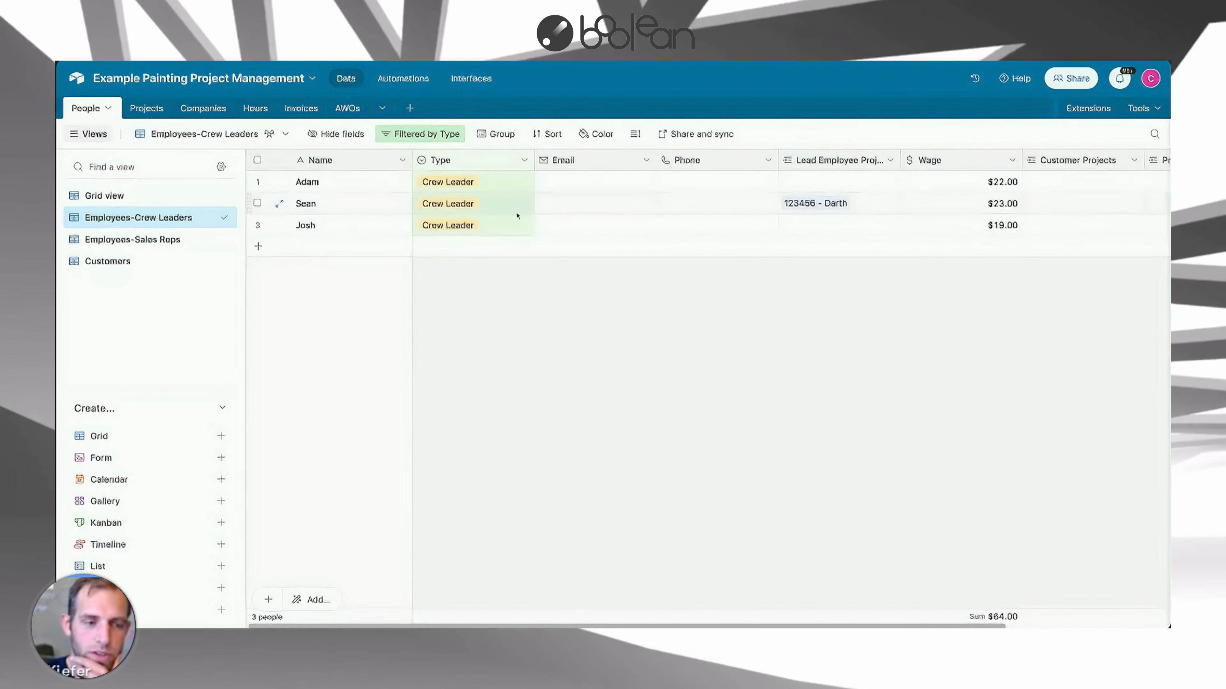
left_click(202, 240)
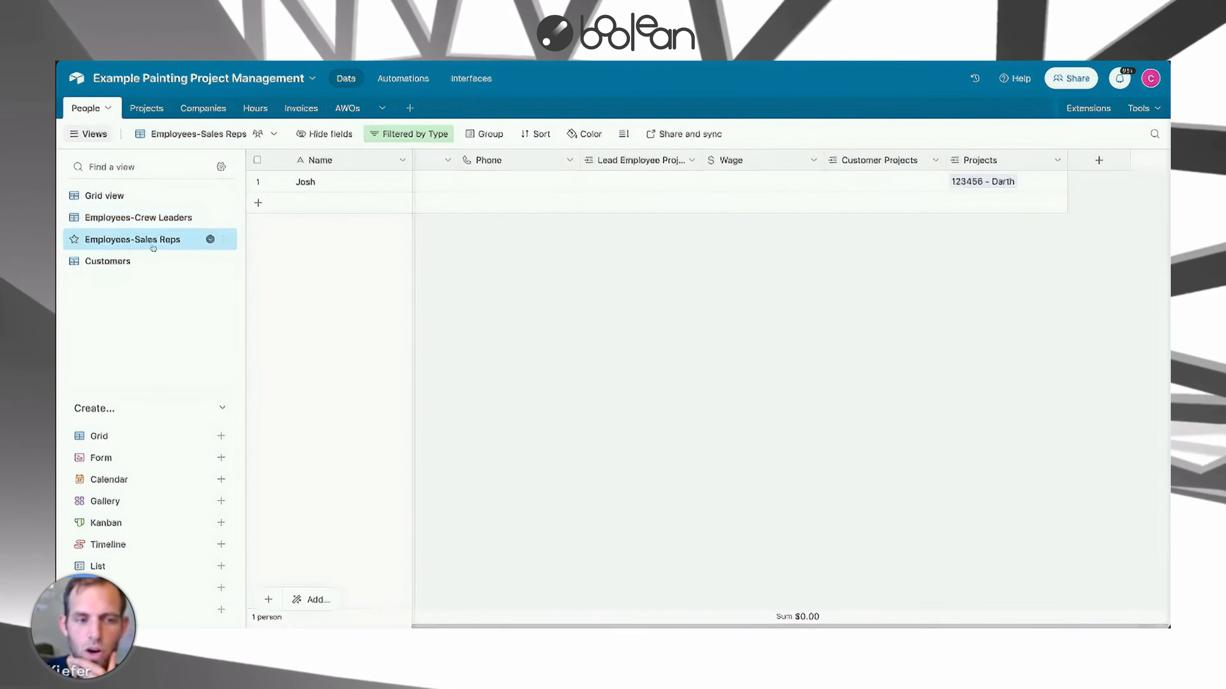
left_click(132, 263)
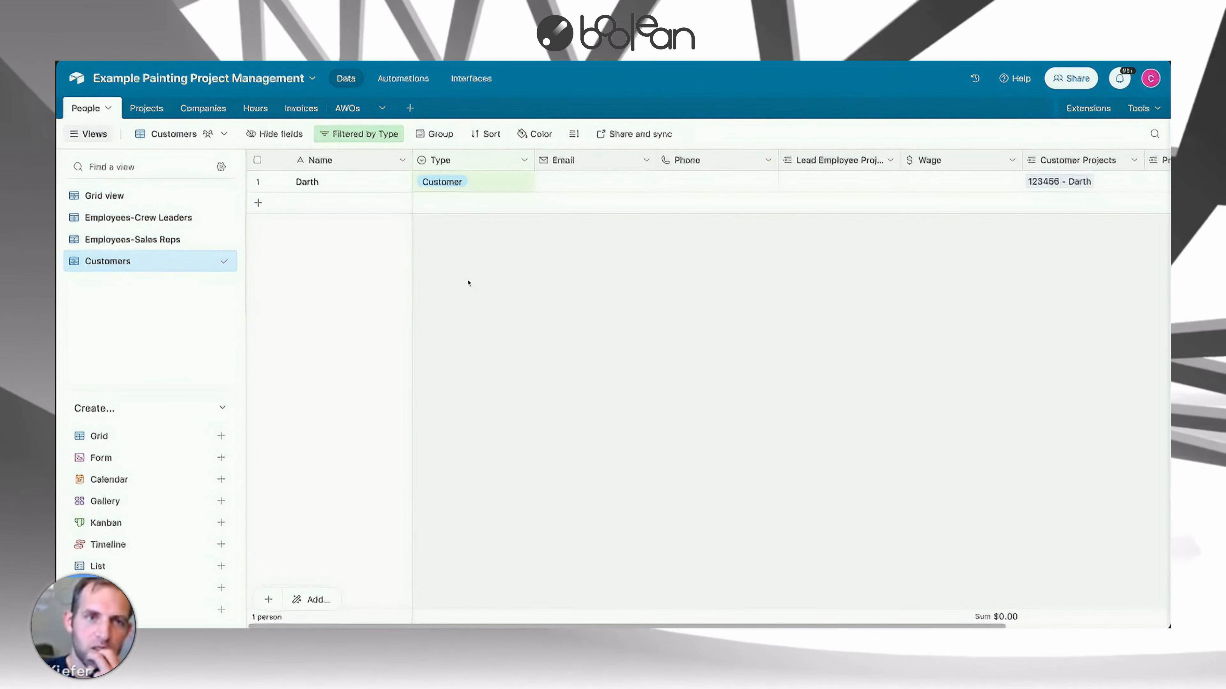
mouse_move(105, 196)
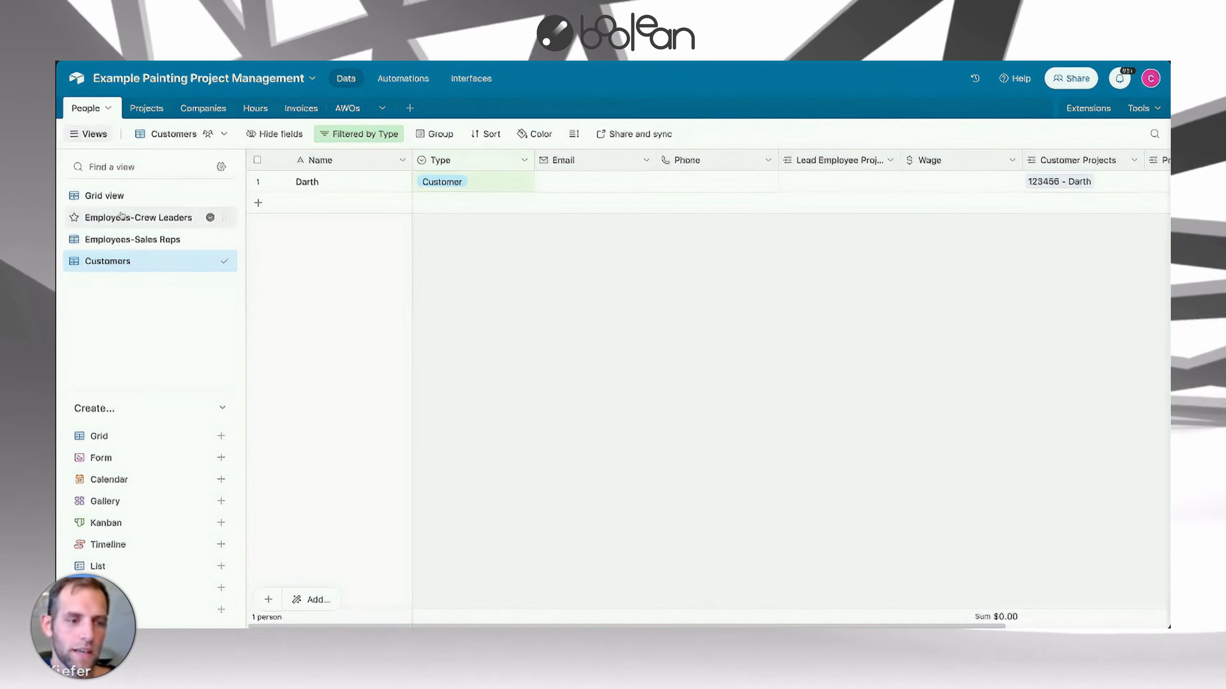
left_click(107, 198)
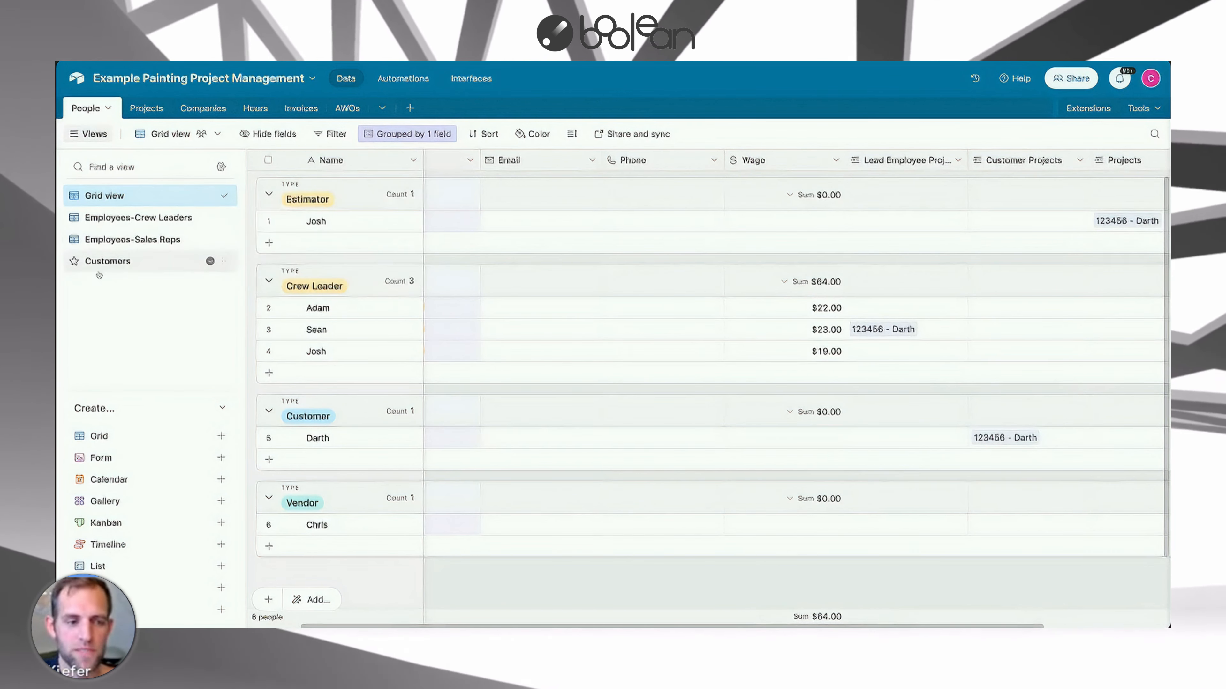
left_click(113, 240)
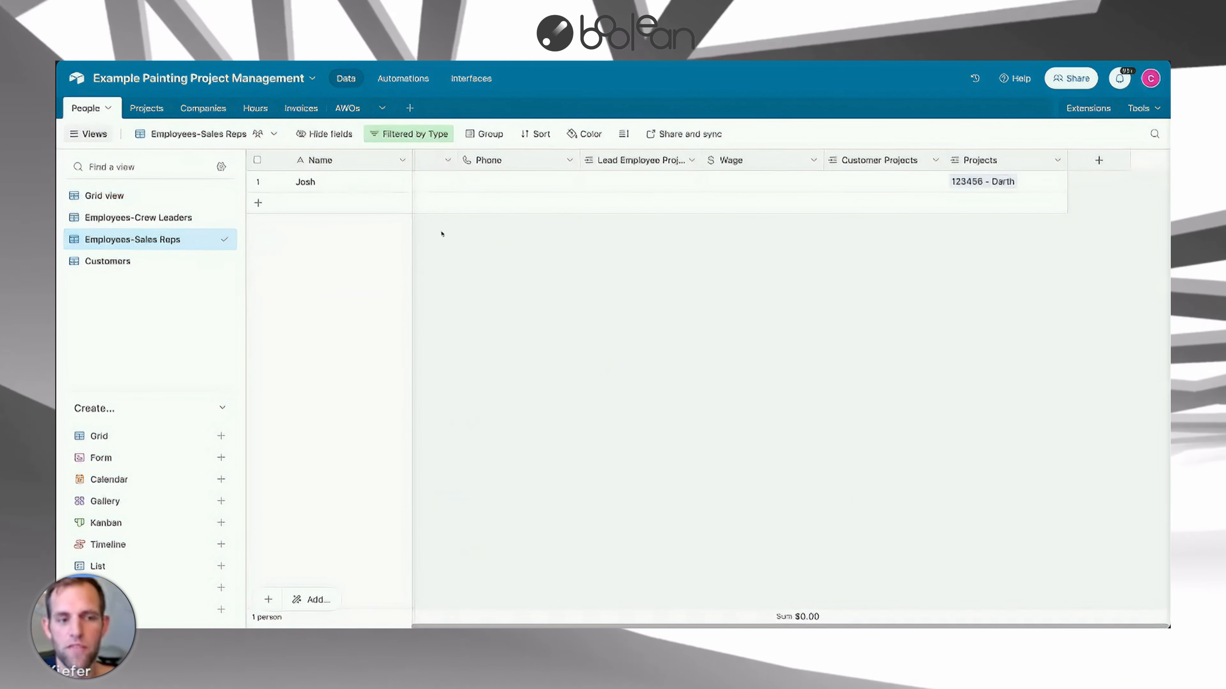
Remove the first project's lead employee and relink the same person from the crew-leaders list.
left_click(144, 109)
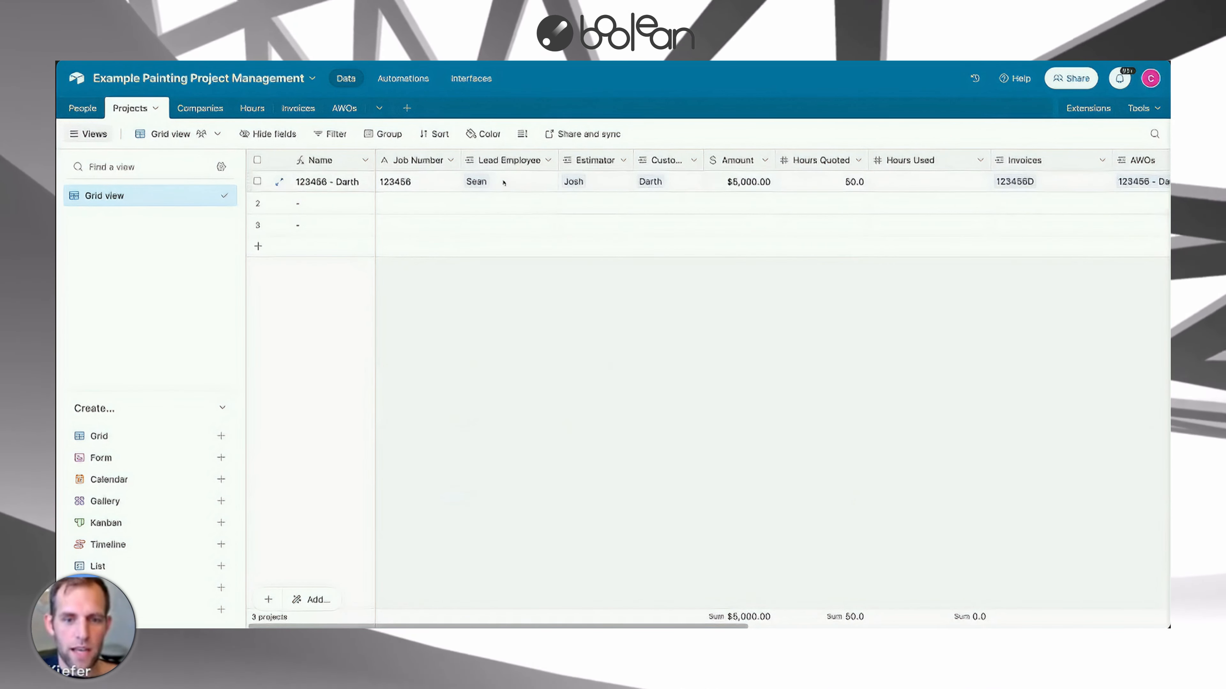
left_click(509, 164)
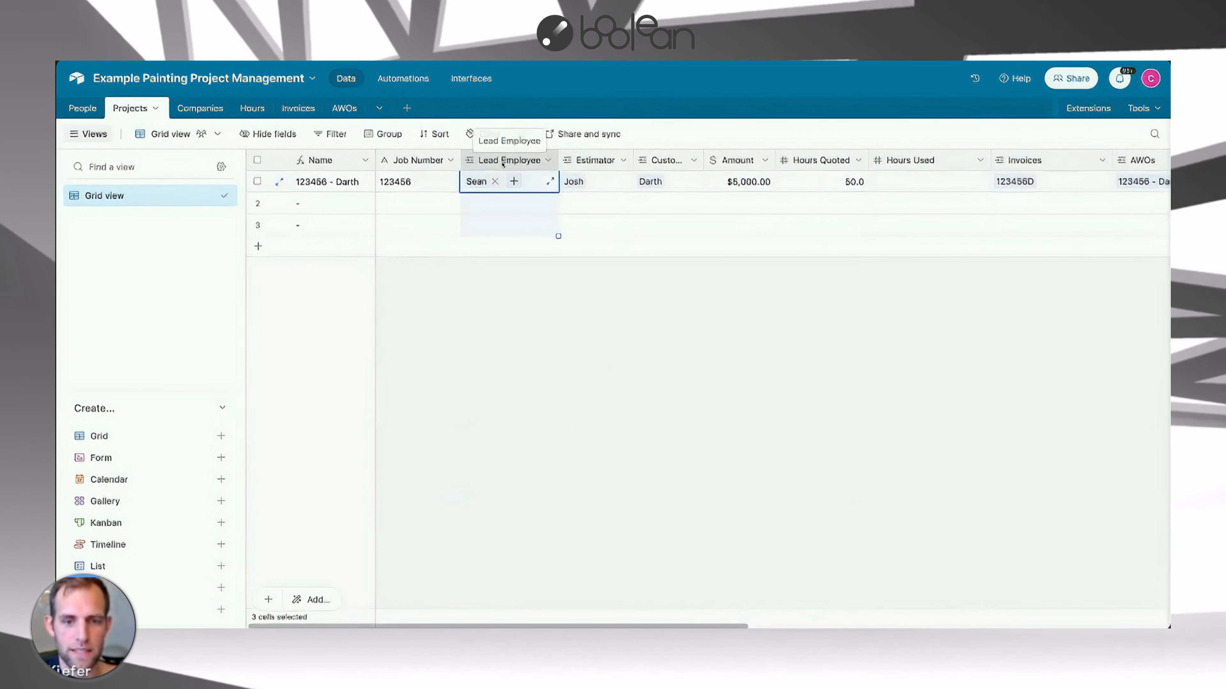
left_click(495, 182)
left_click(495, 183)
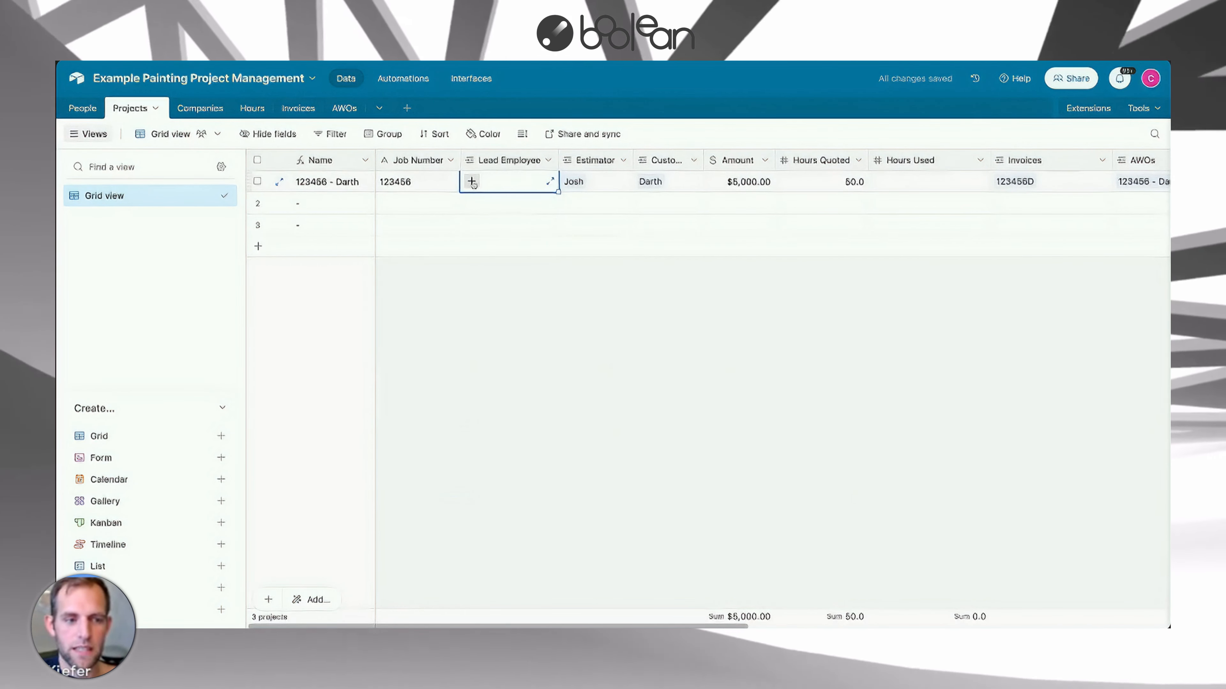
left_click(472, 182)
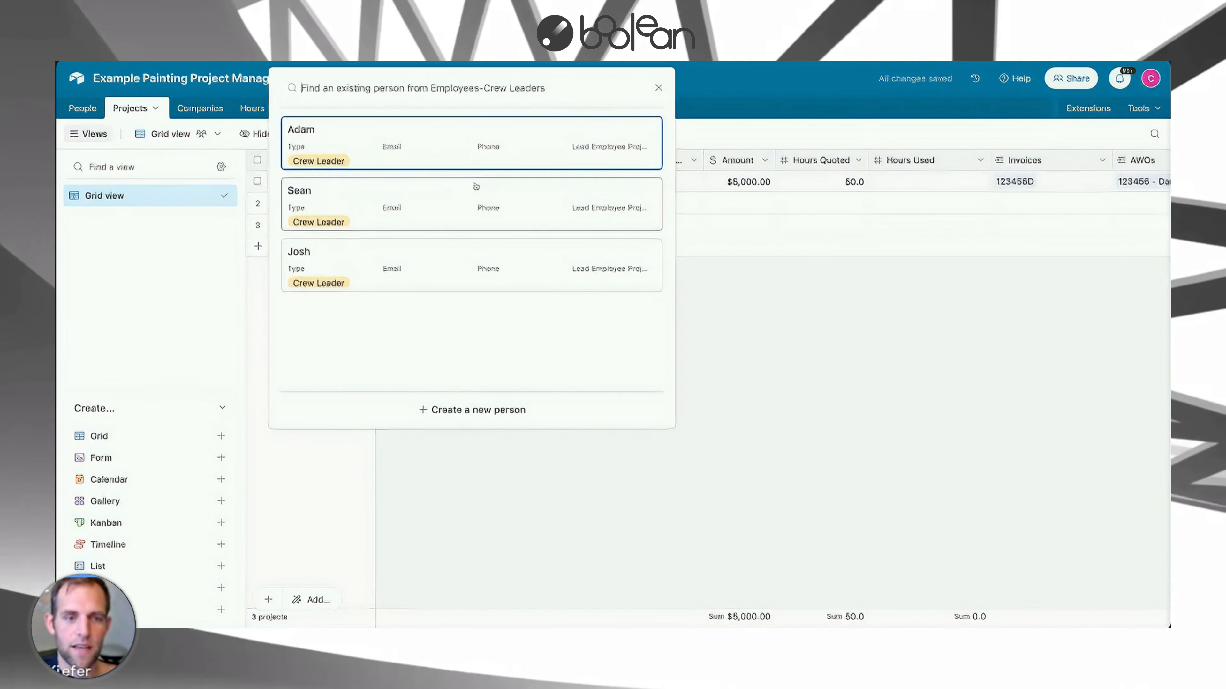
left_click(760, 354)
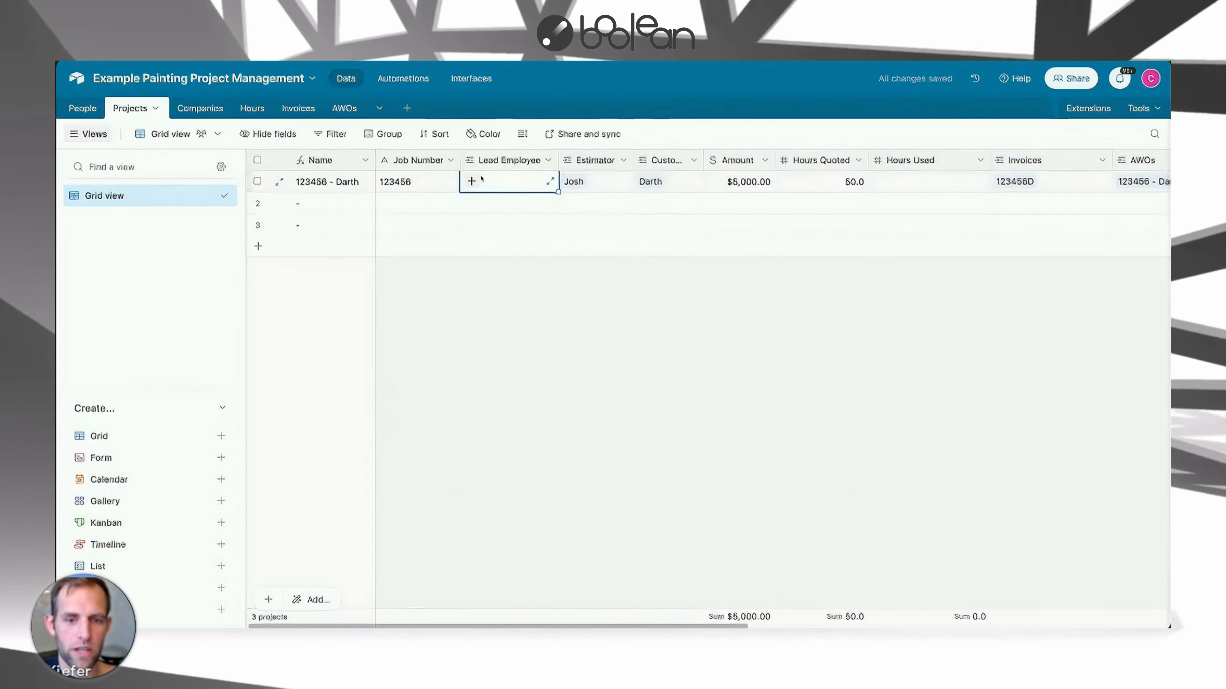
left_click(472, 181)
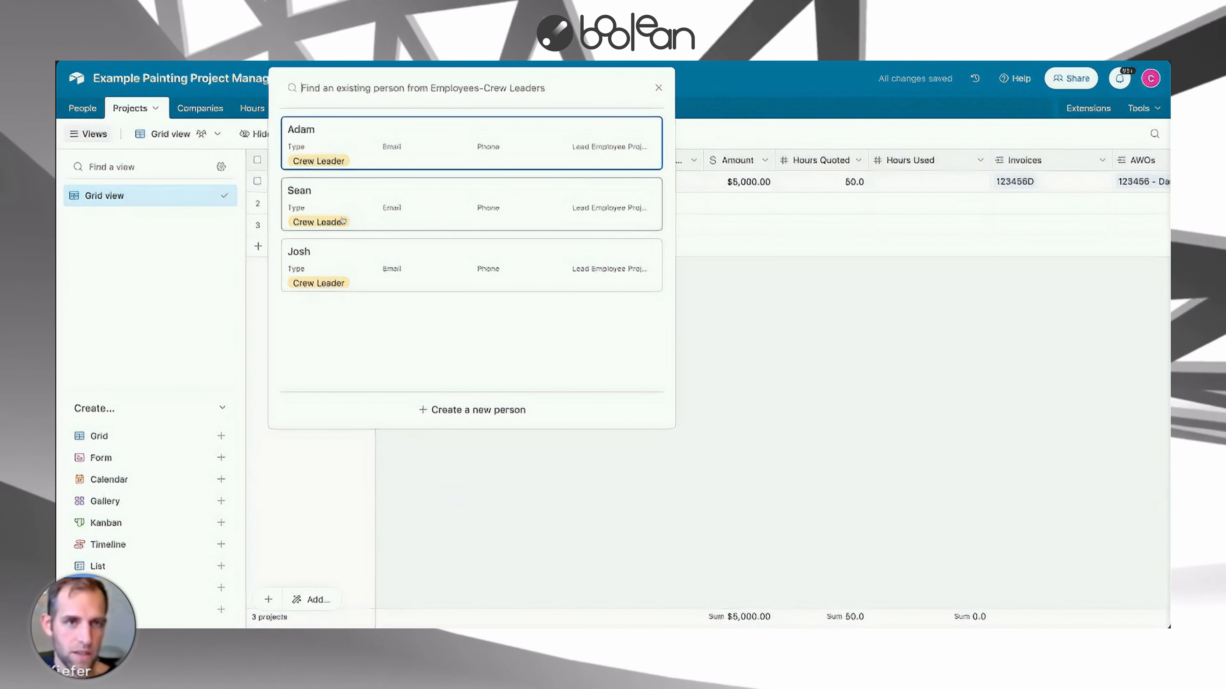
left_click(351, 207)
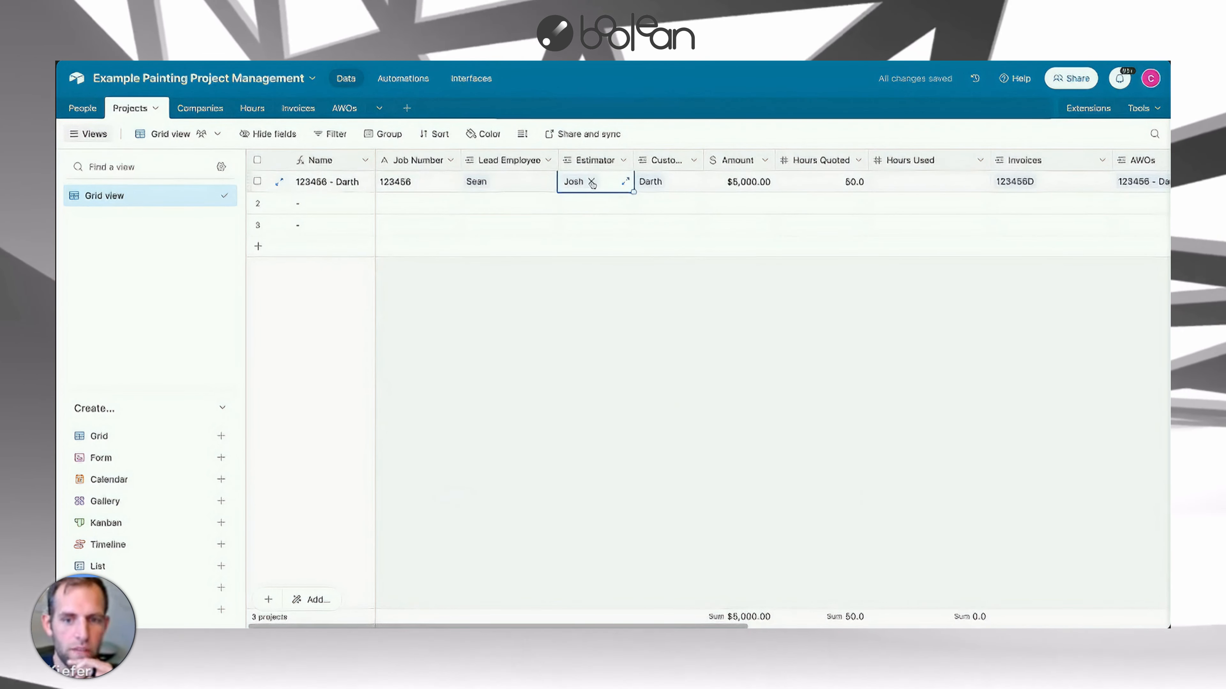
Remove the first project's estimator and relink the same person from the sales-reps list.
left_click(591, 182)
left_click(567, 182)
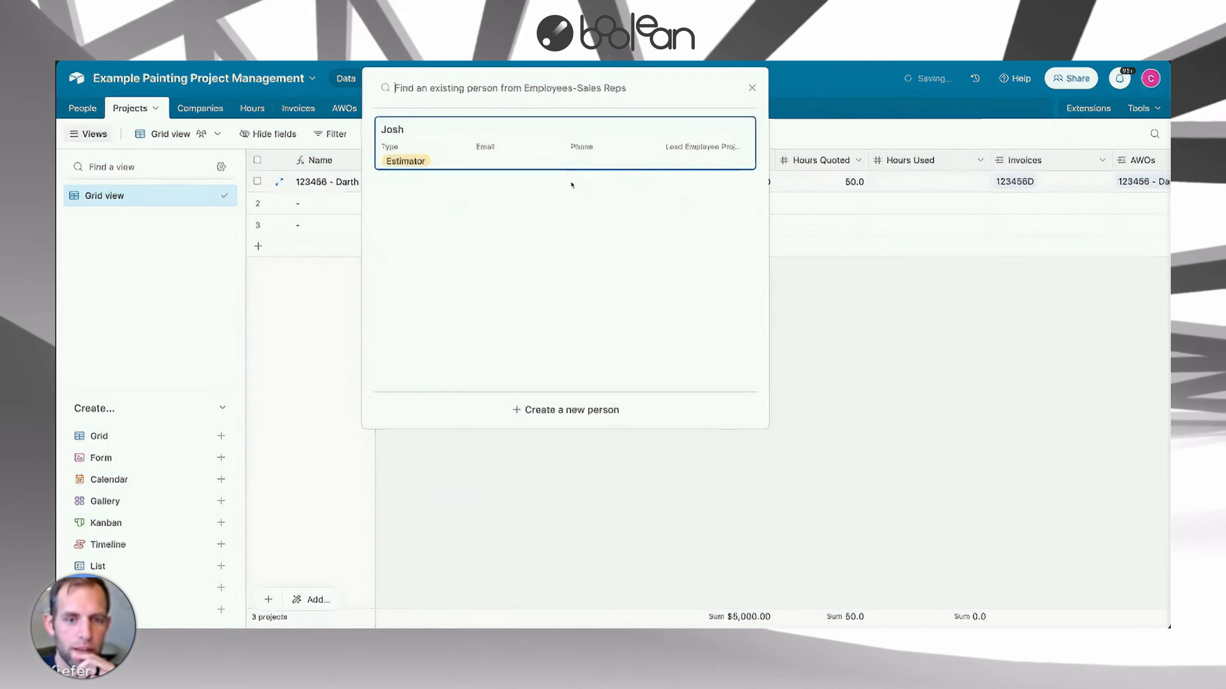
left_click(404, 149)
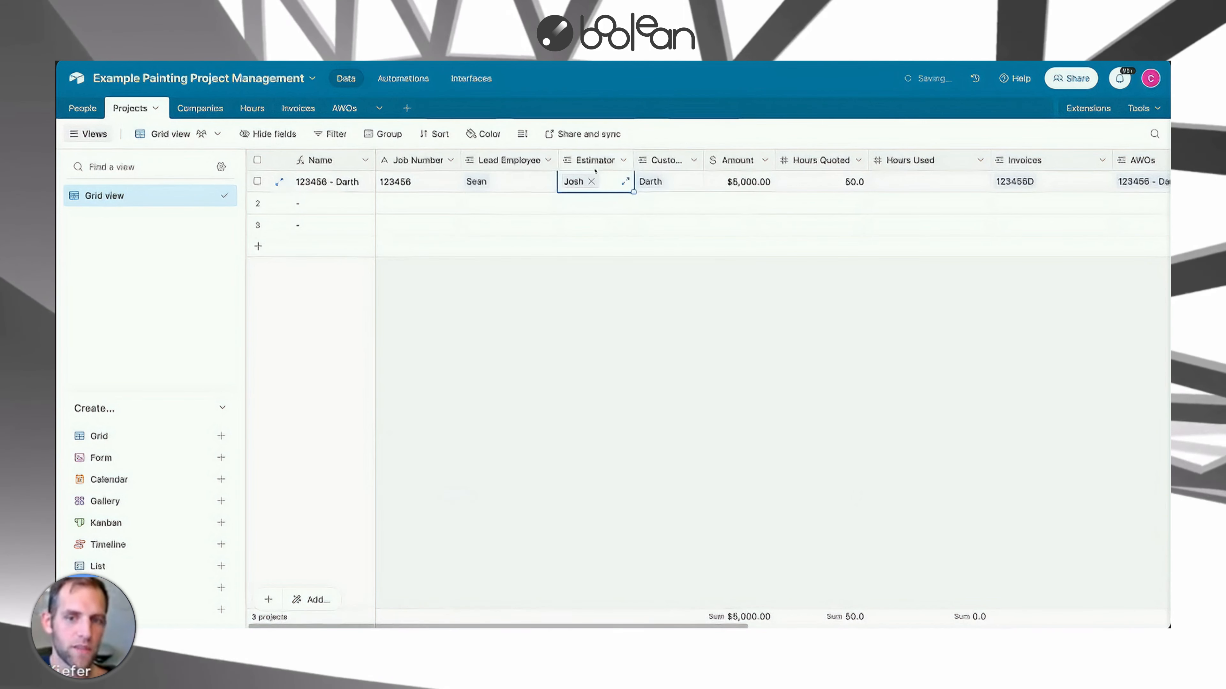
Open the customer link picker for the first project and close it.
left_click(669, 184)
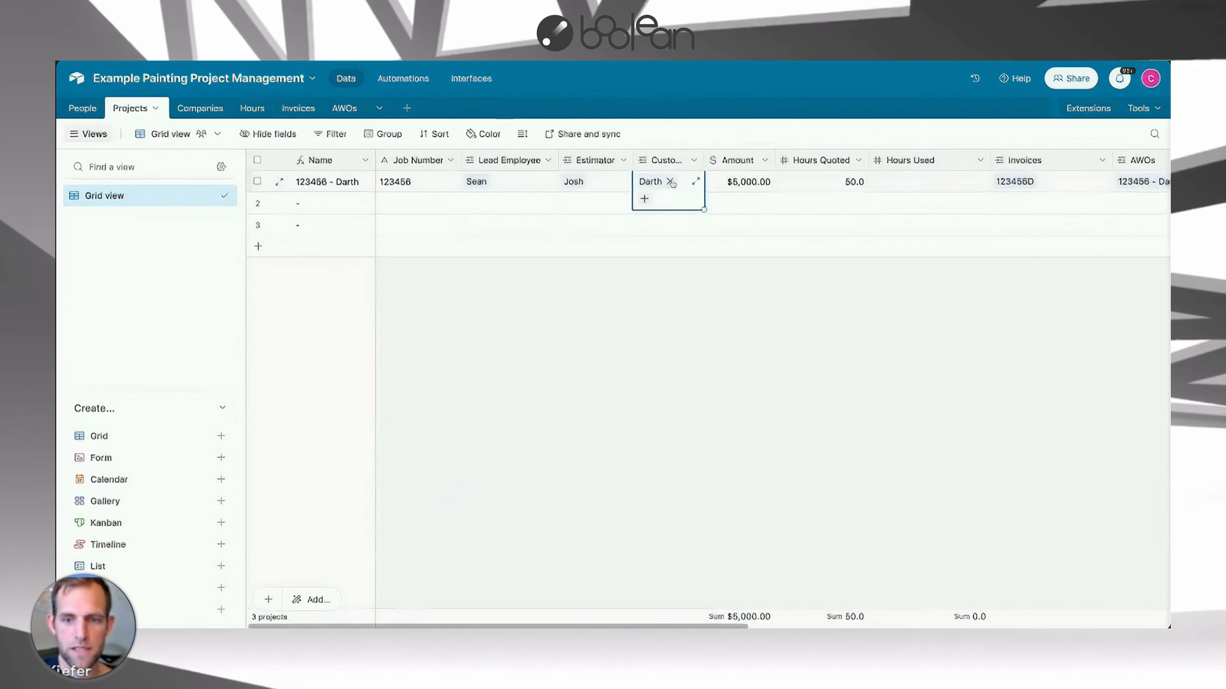
left_click(647, 198)
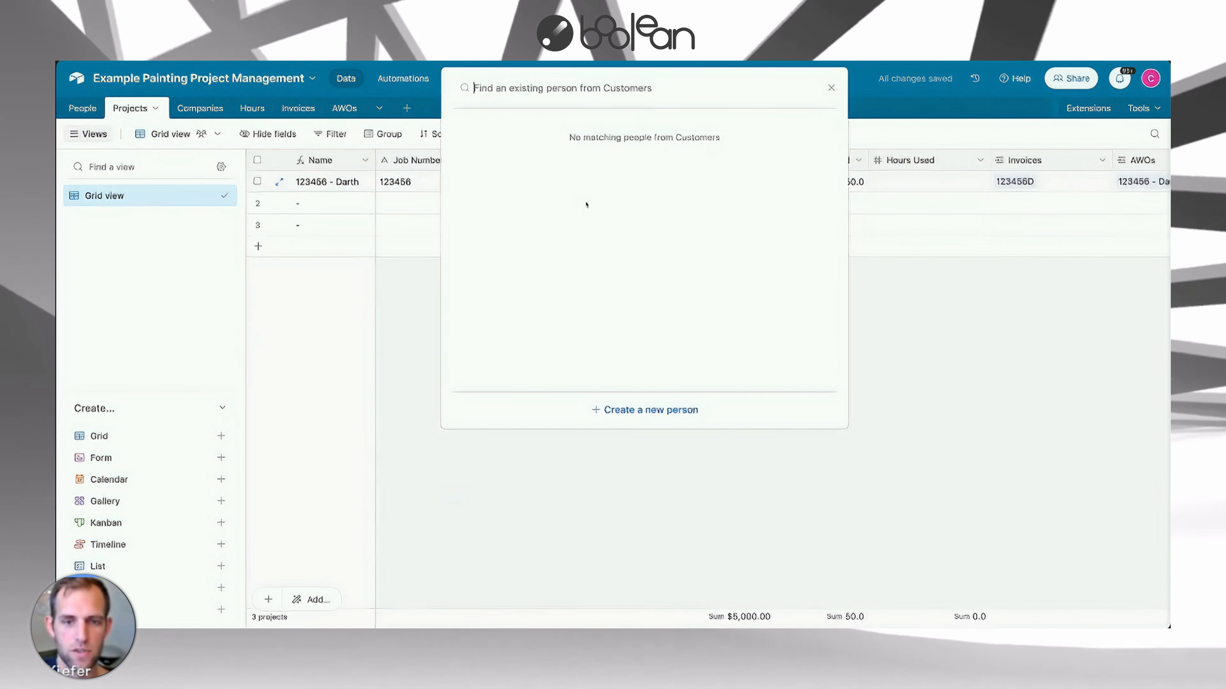
left_click(830, 87)
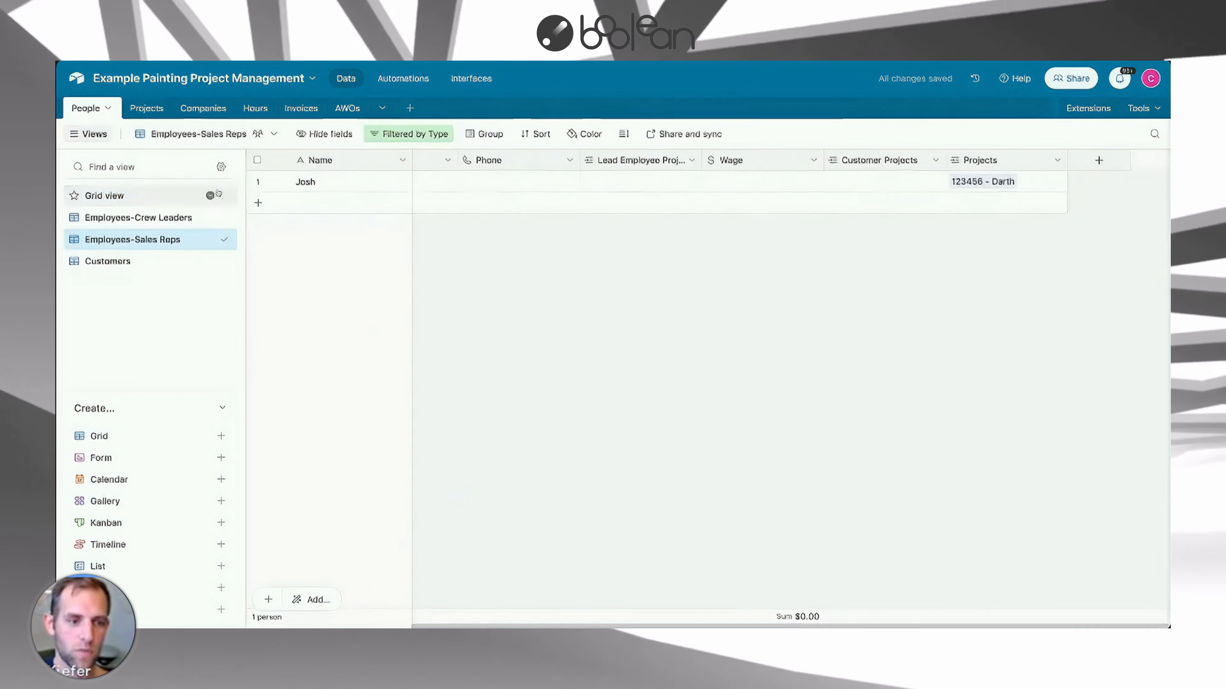
Add a new record in the People table's Customers view with a person's full name.
left_click(159, 261)
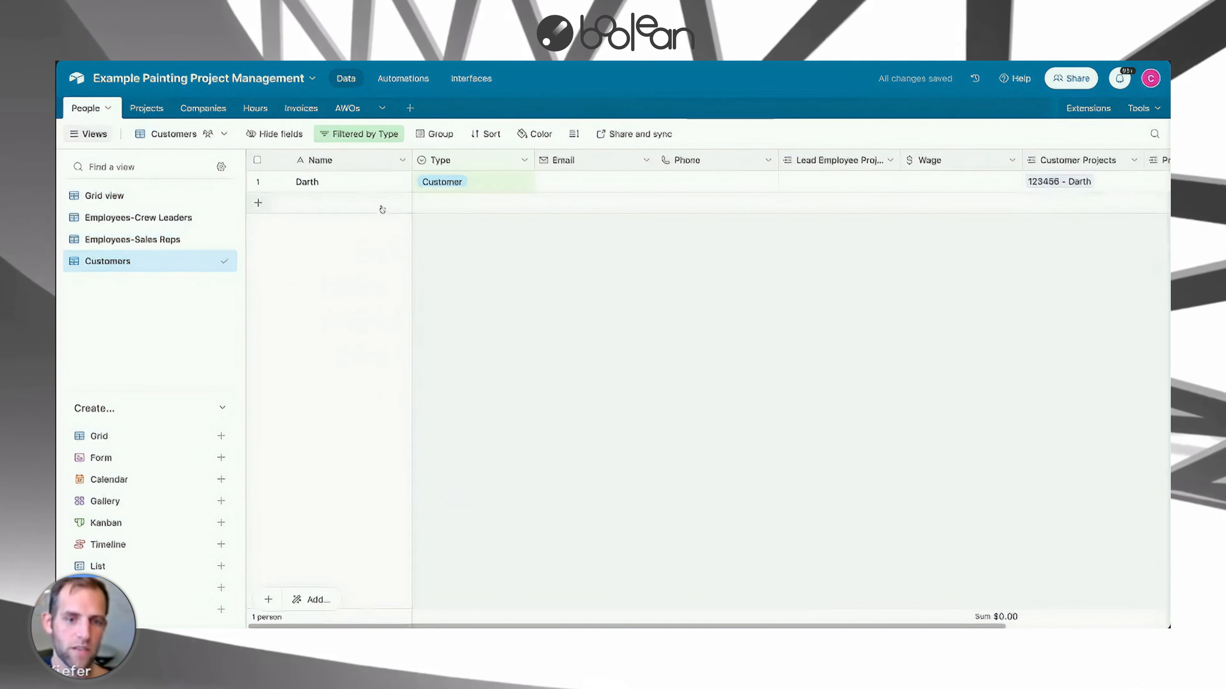
left_click(331, 203)
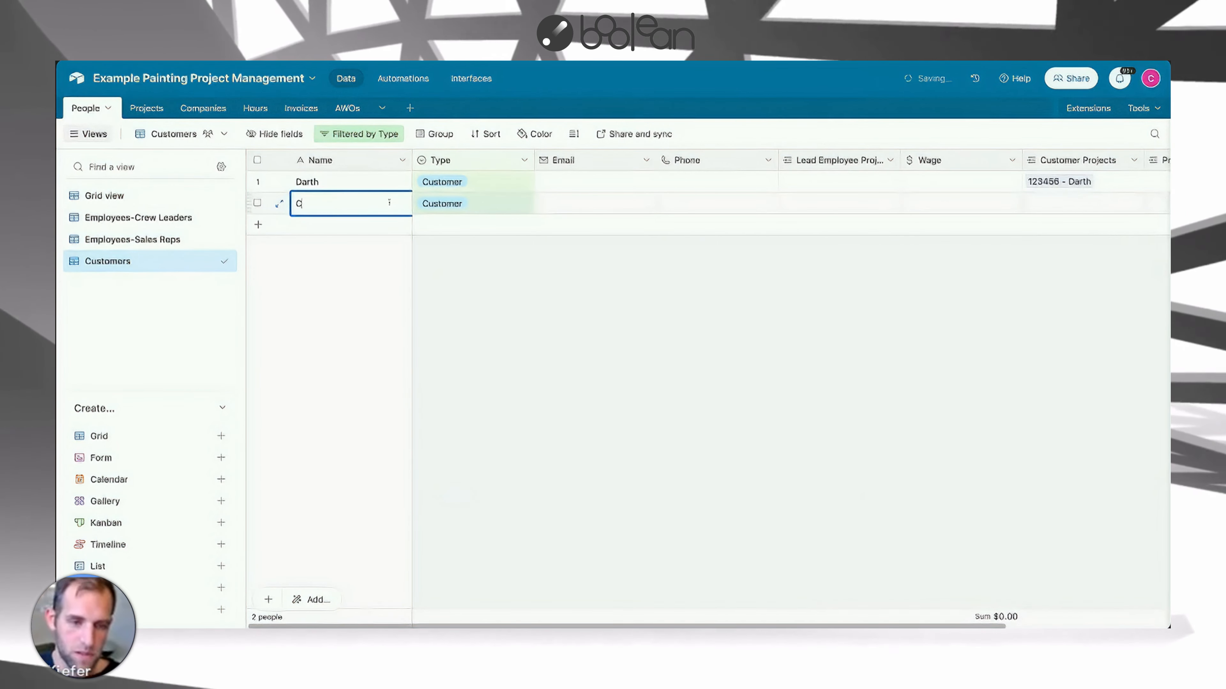
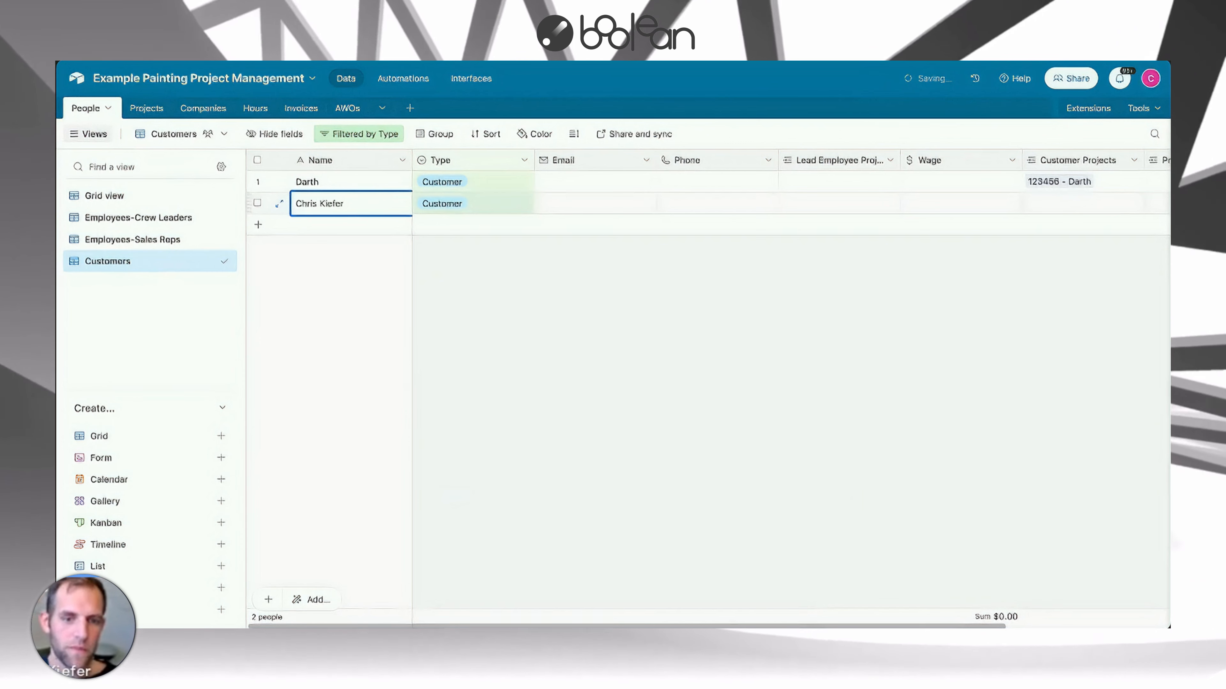
left_click(460, 281)
Link the newly added customer person to the first project's Customer field in the Projects table.
left_click(154, 109)
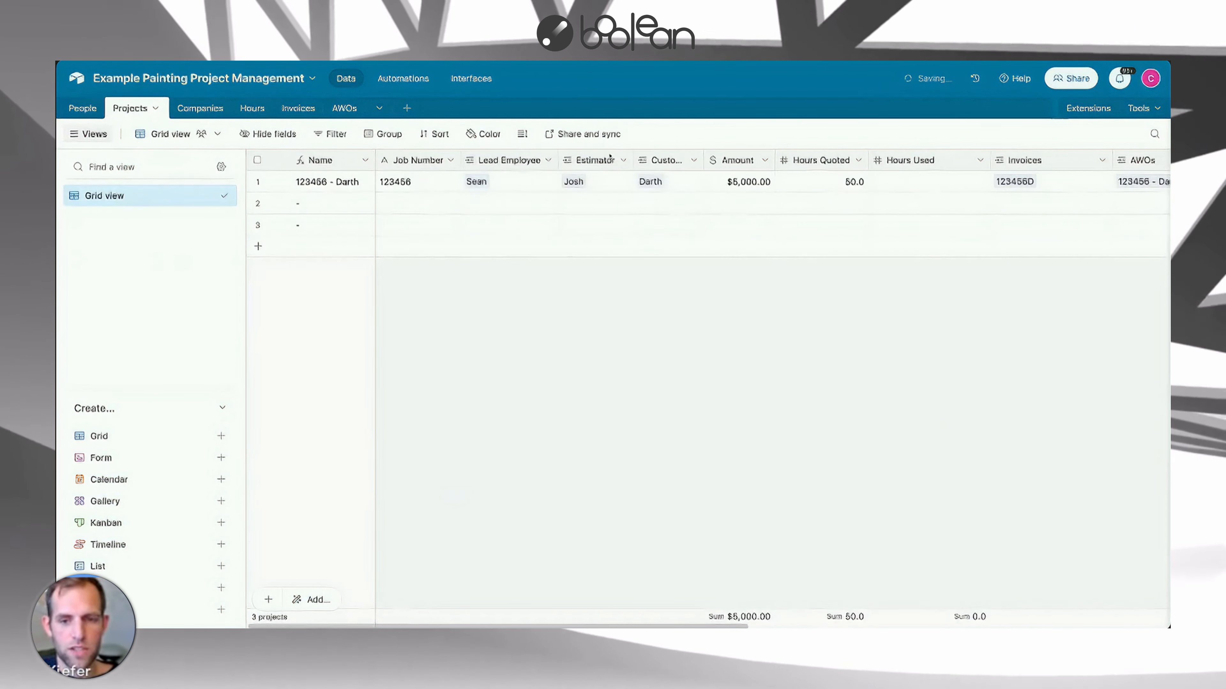
left_click(659, 183)
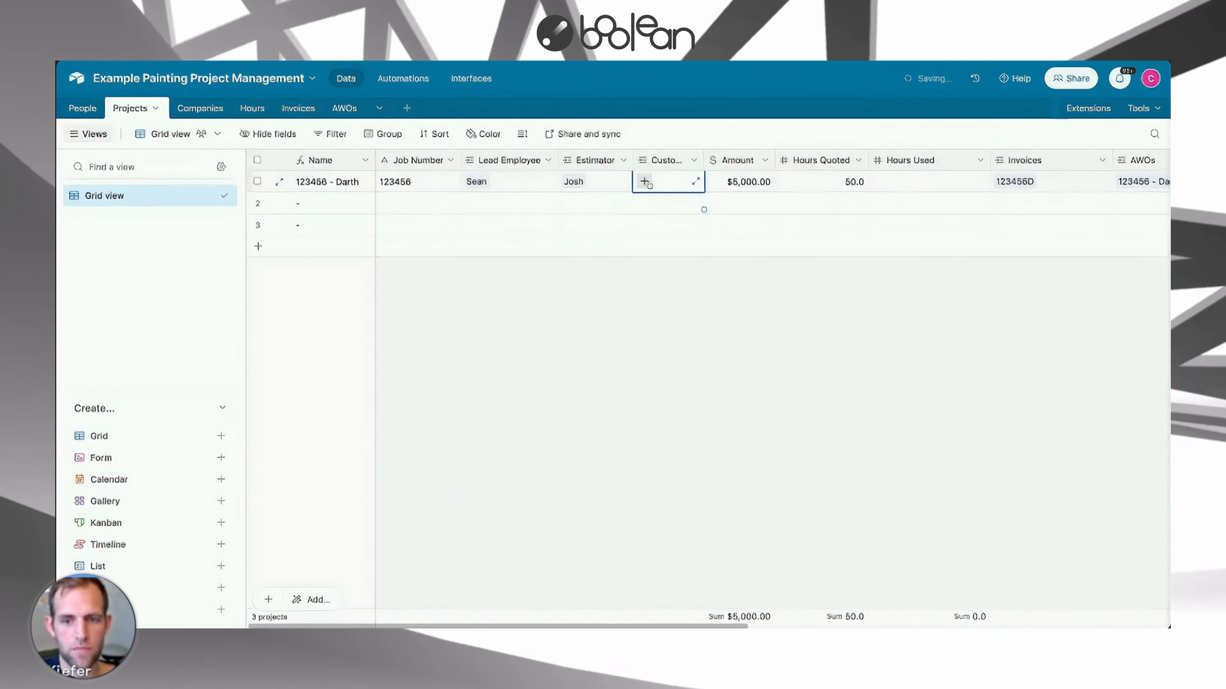
left_click(645, 182)
left_click(531, 193)
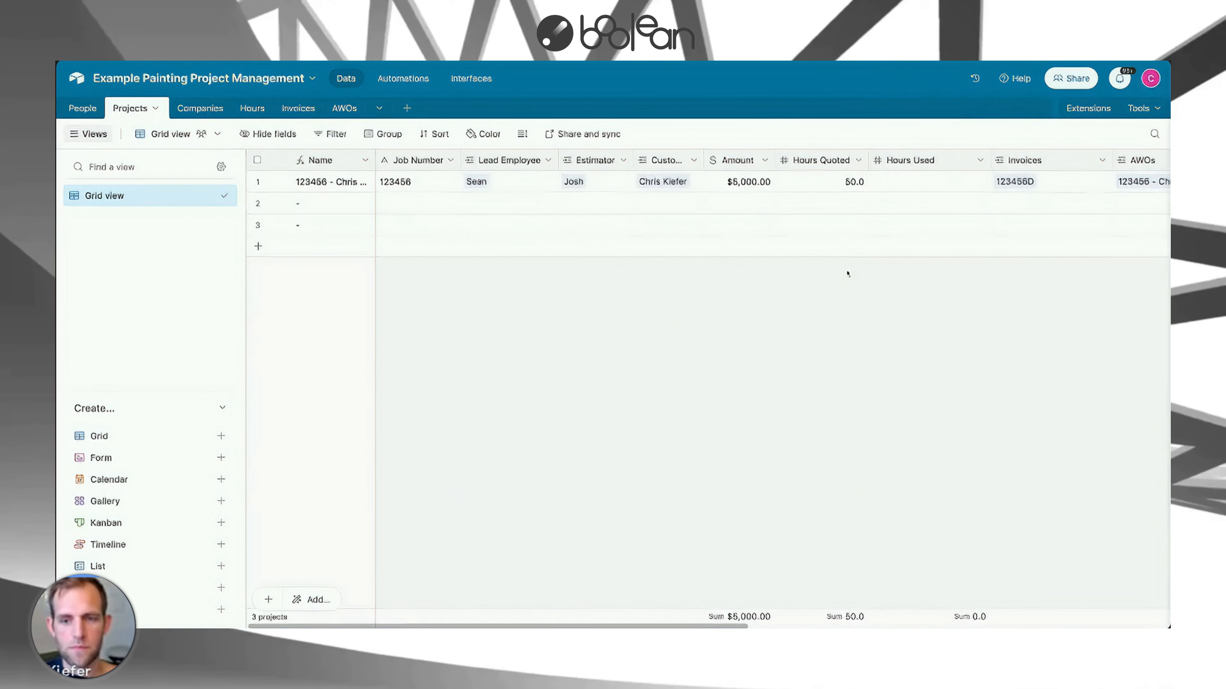
Duplicate the Projects grid view and rename the copy Finance.
scroll(831, 271, "right", 3)
scroll(833, 271, "right", 2)
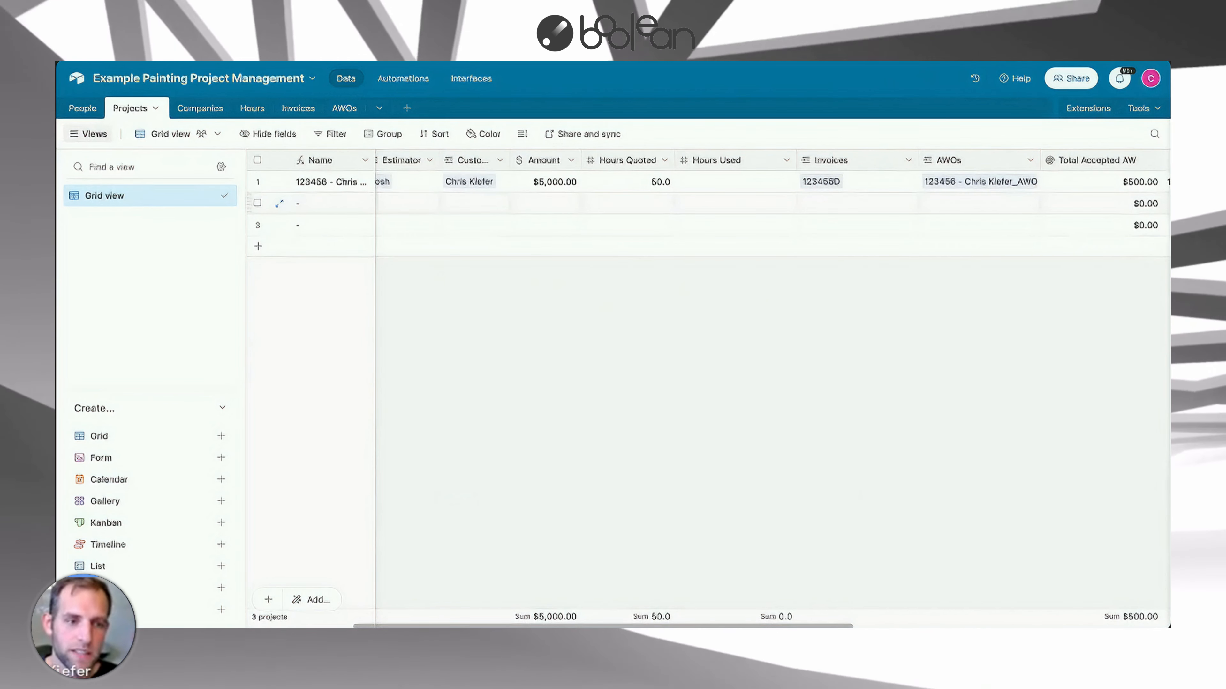
scroll(525, 202, "left", 1)
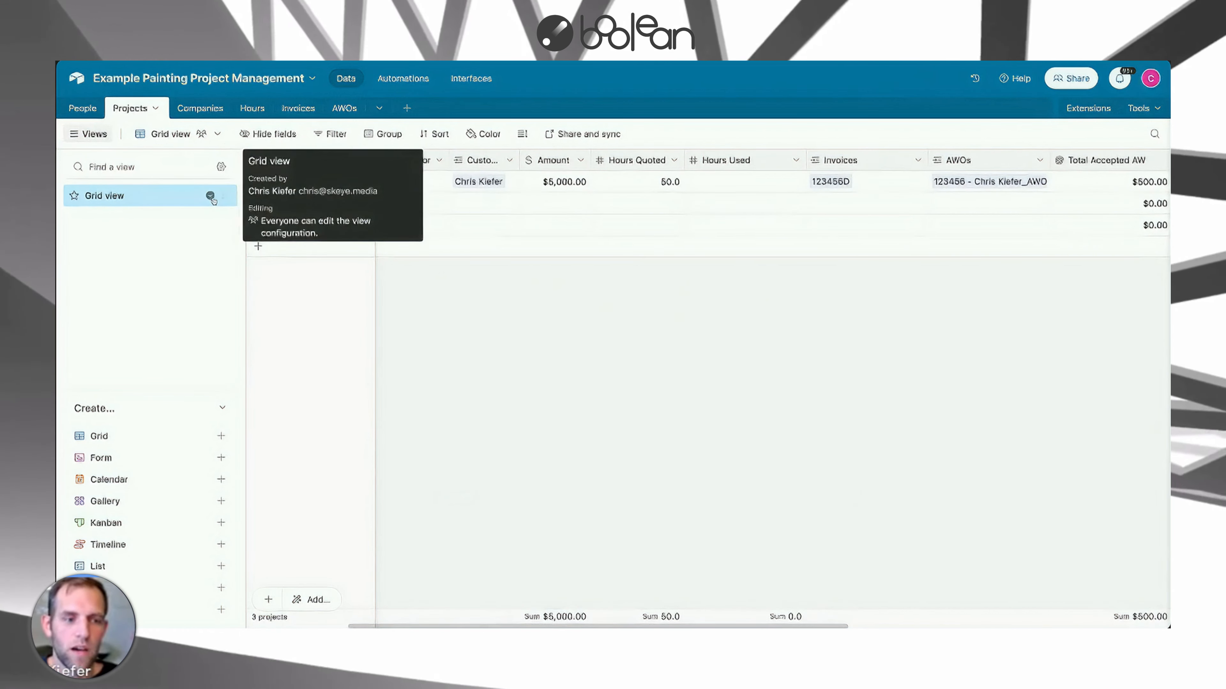
left_click(211, 197)
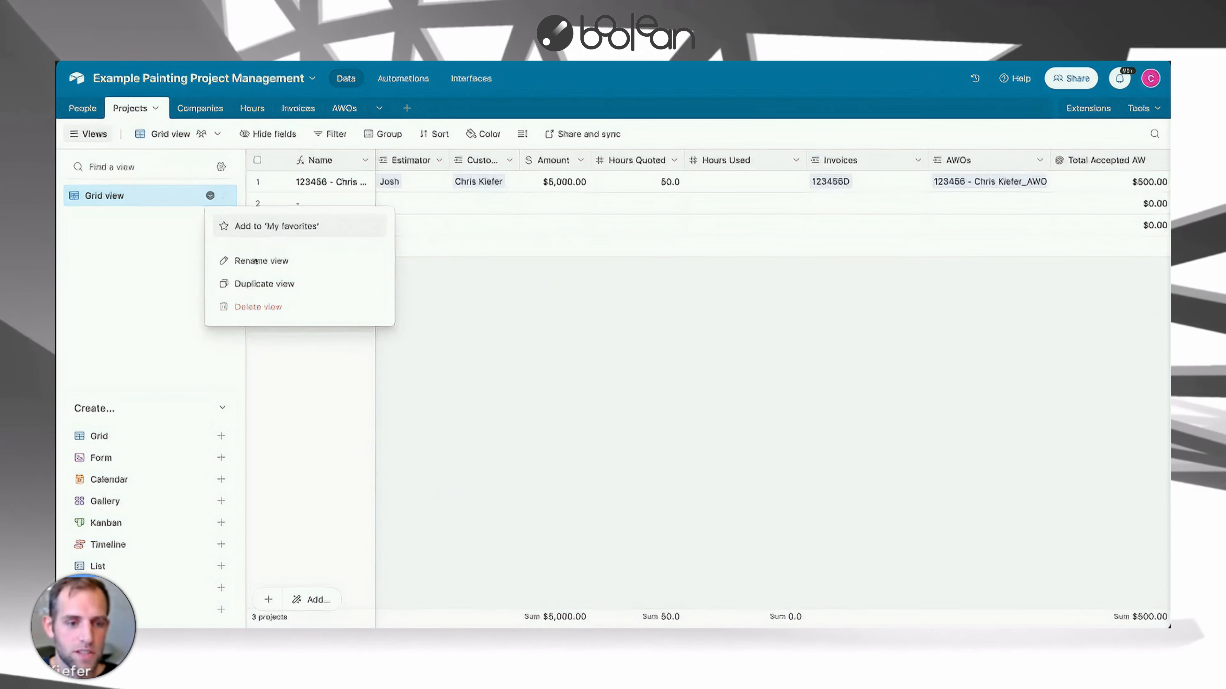
left_click(260, 284)
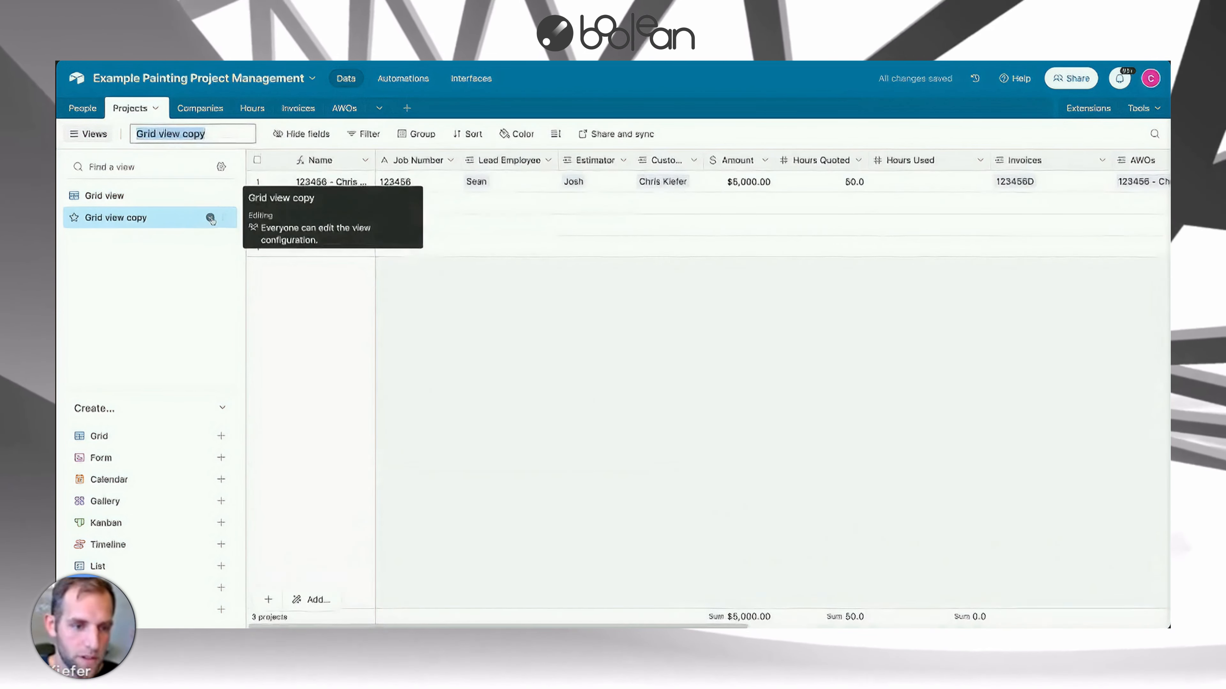
left_click(211, 219)
left_click(268, 279)
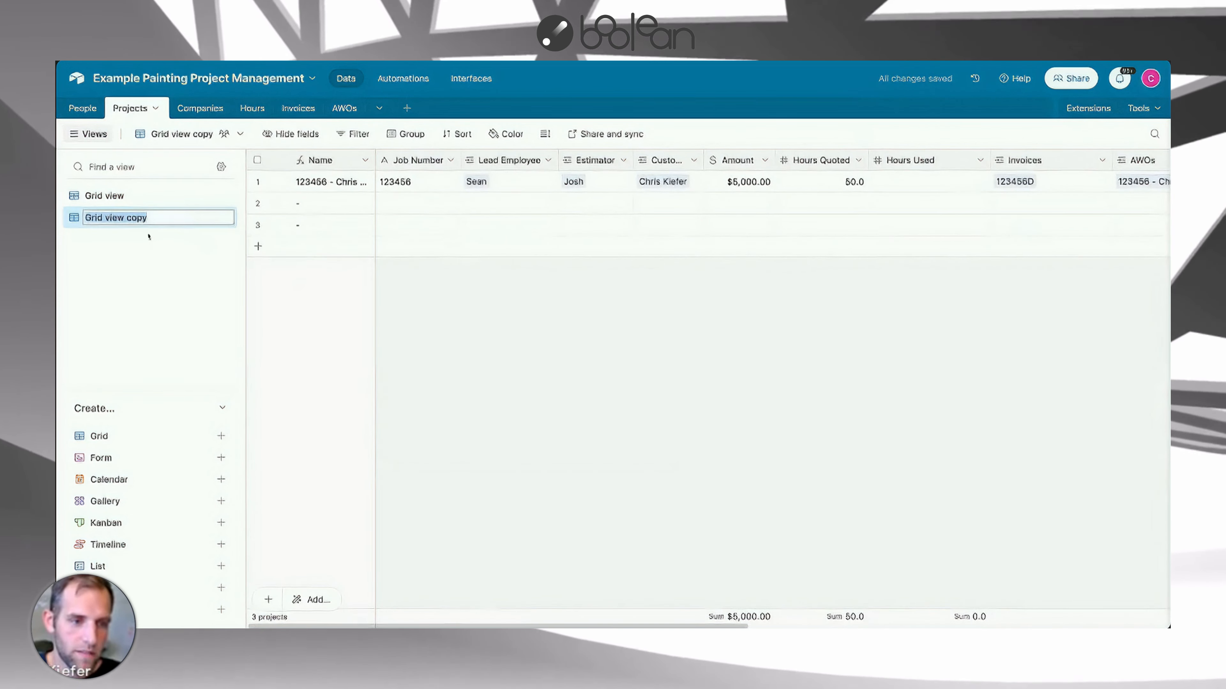
type("P")
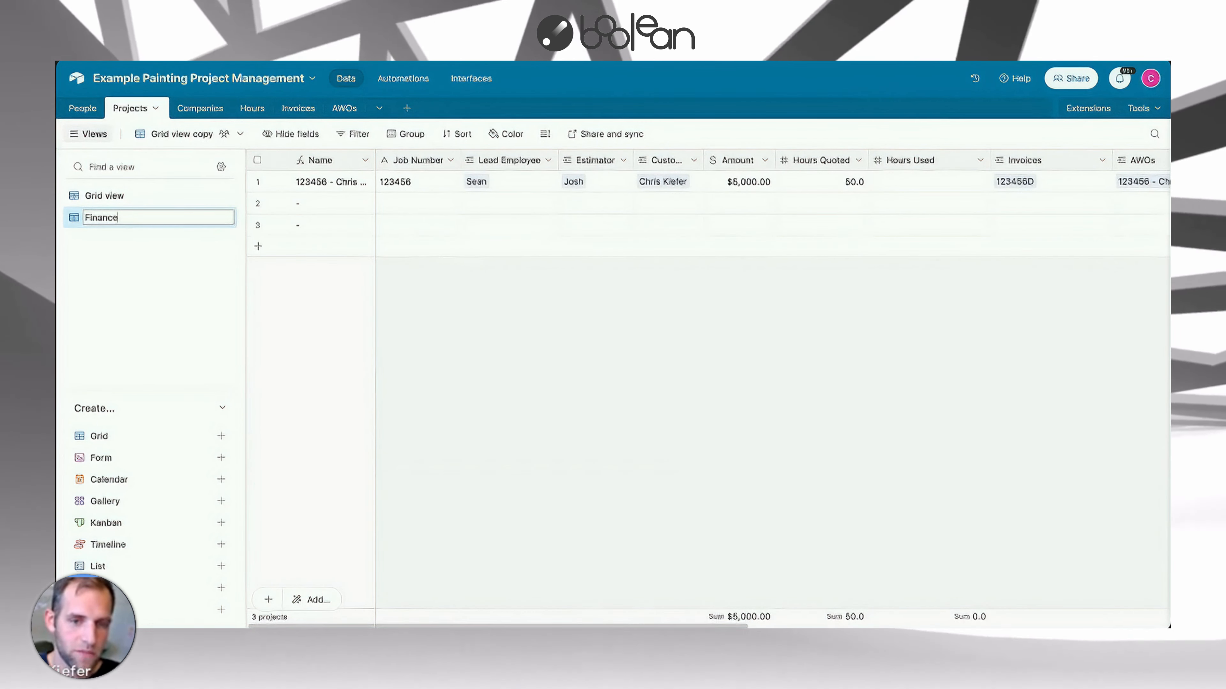
key("Return")
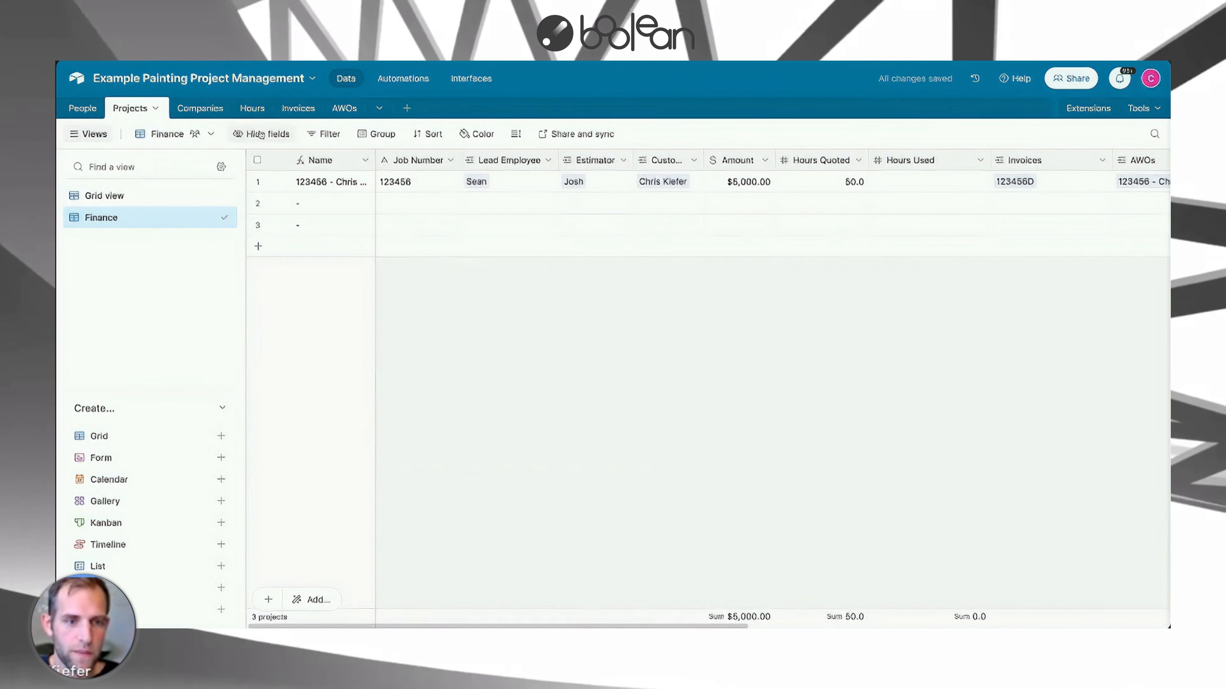
Show only Job Number, Invoices, Total Accepted AWOs, Job Site Address and Amount fields in the Finance view.
left_click(261, 135)
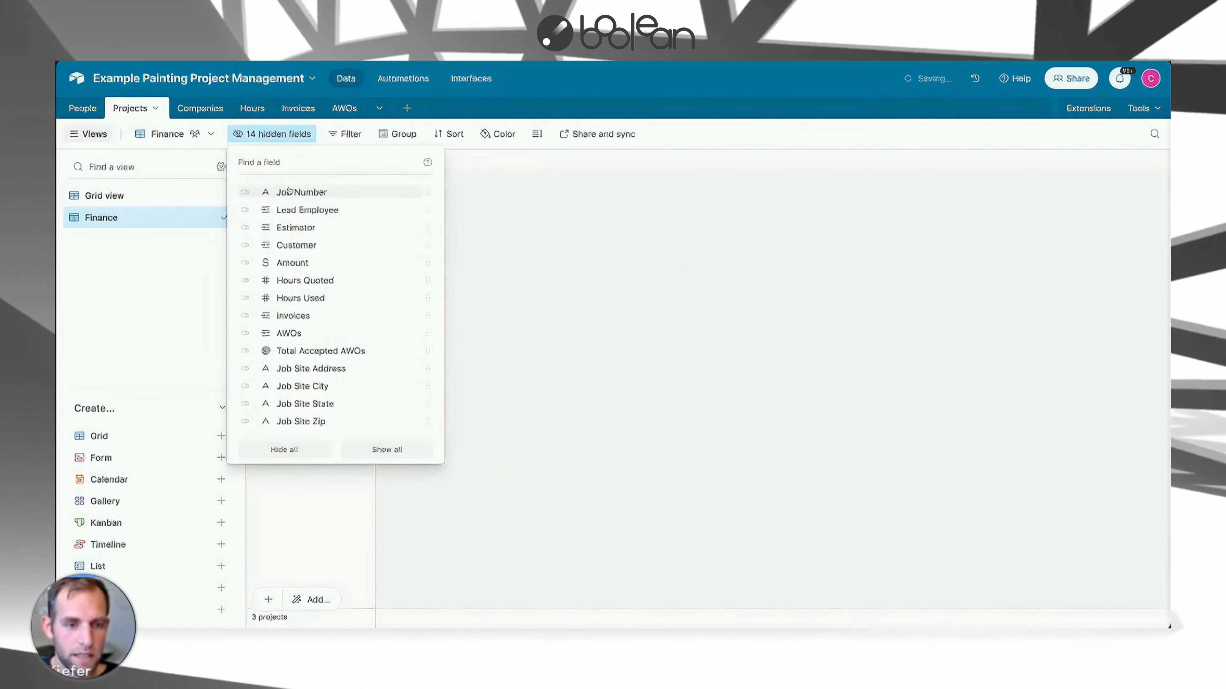
left_click(245, 317)
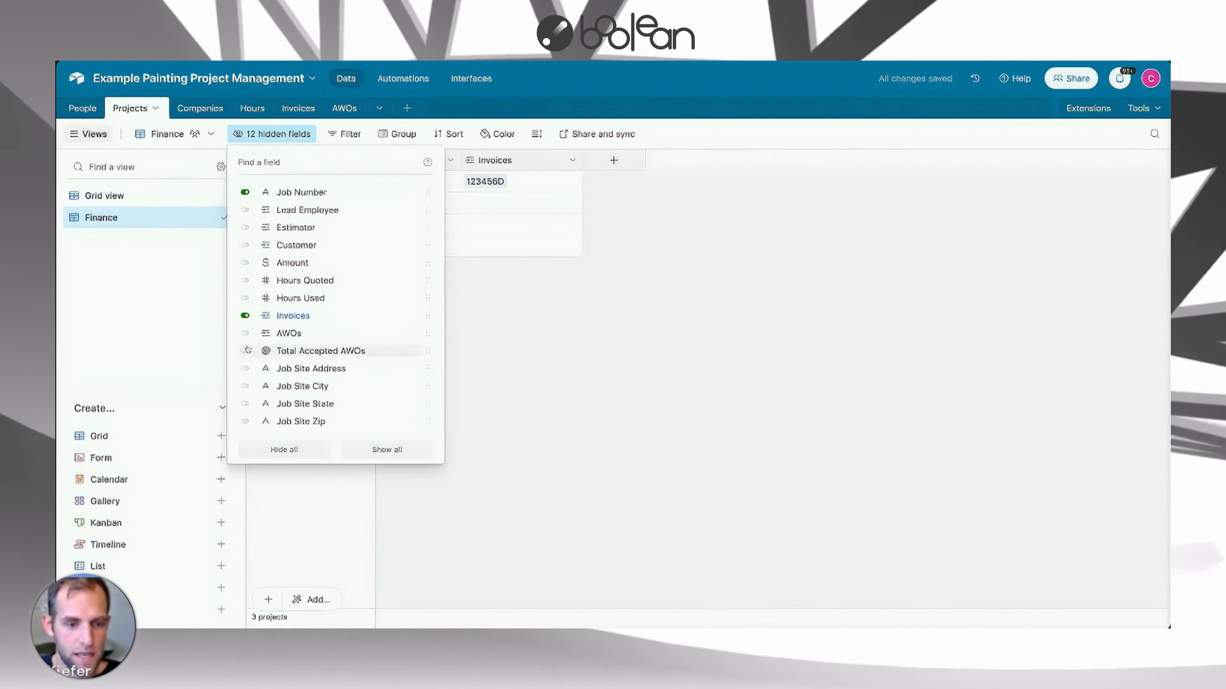
left_click(245, 351)
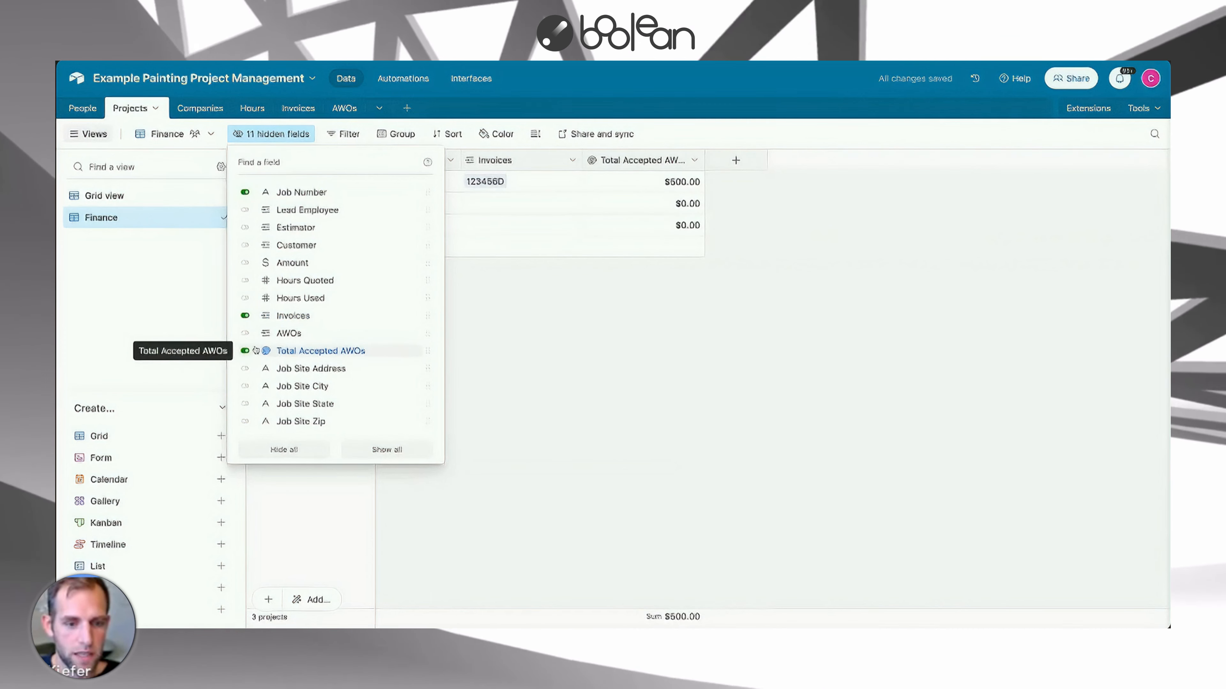
left_click(245, 368)
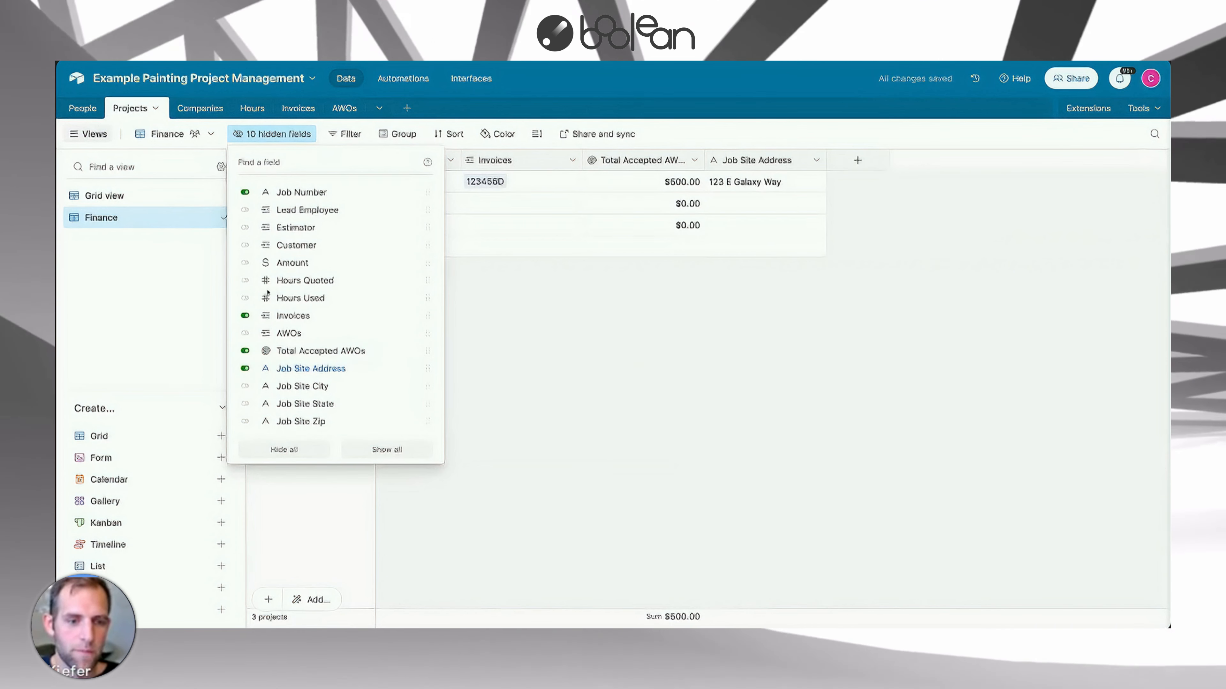
left_click(245, 262)
key("Escape")
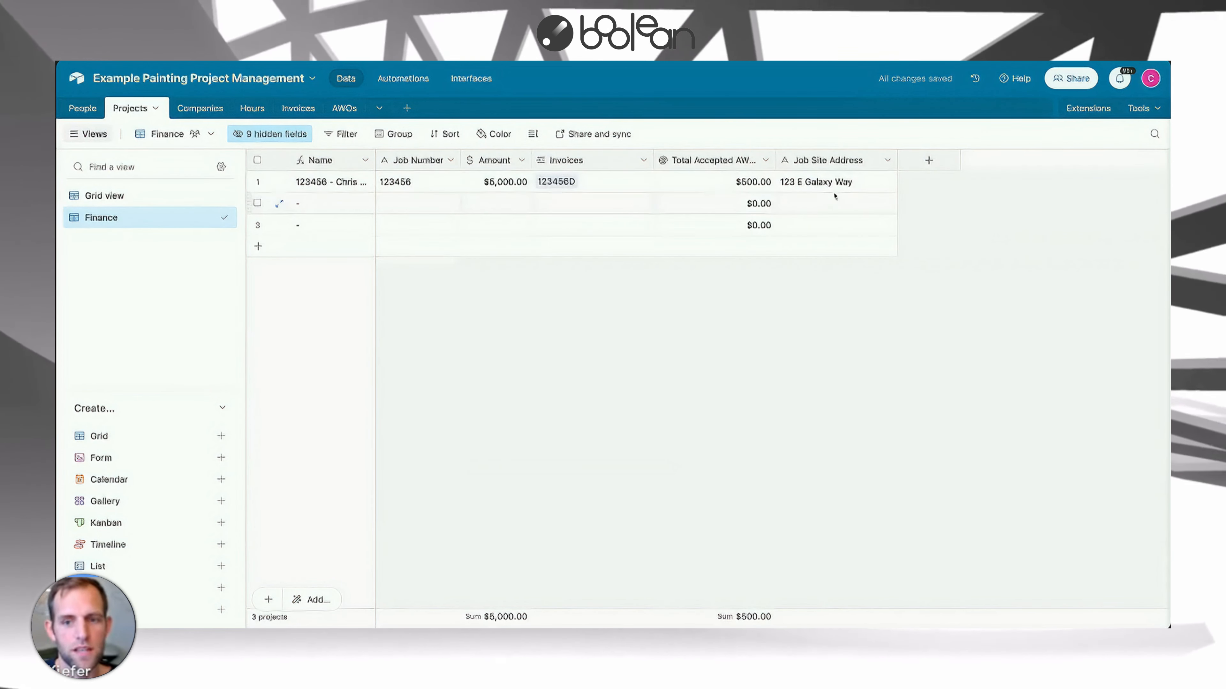
Set the first project's Amount to 4500.
left_click(517, 182)
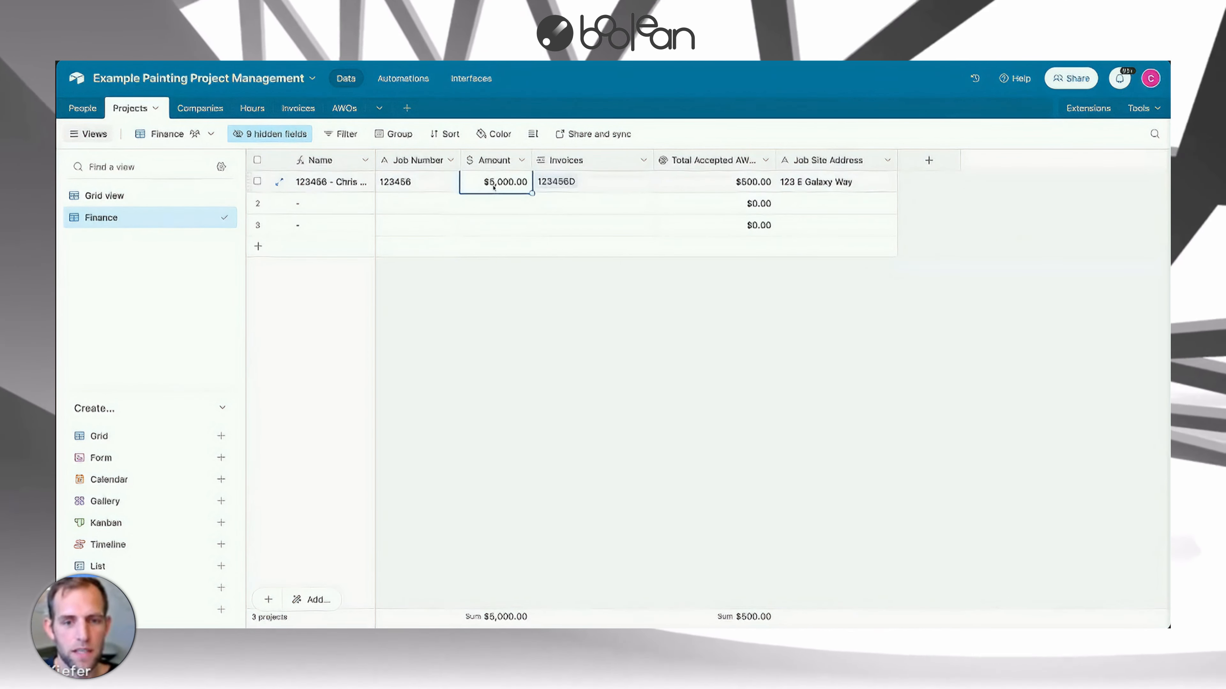
type("4500")
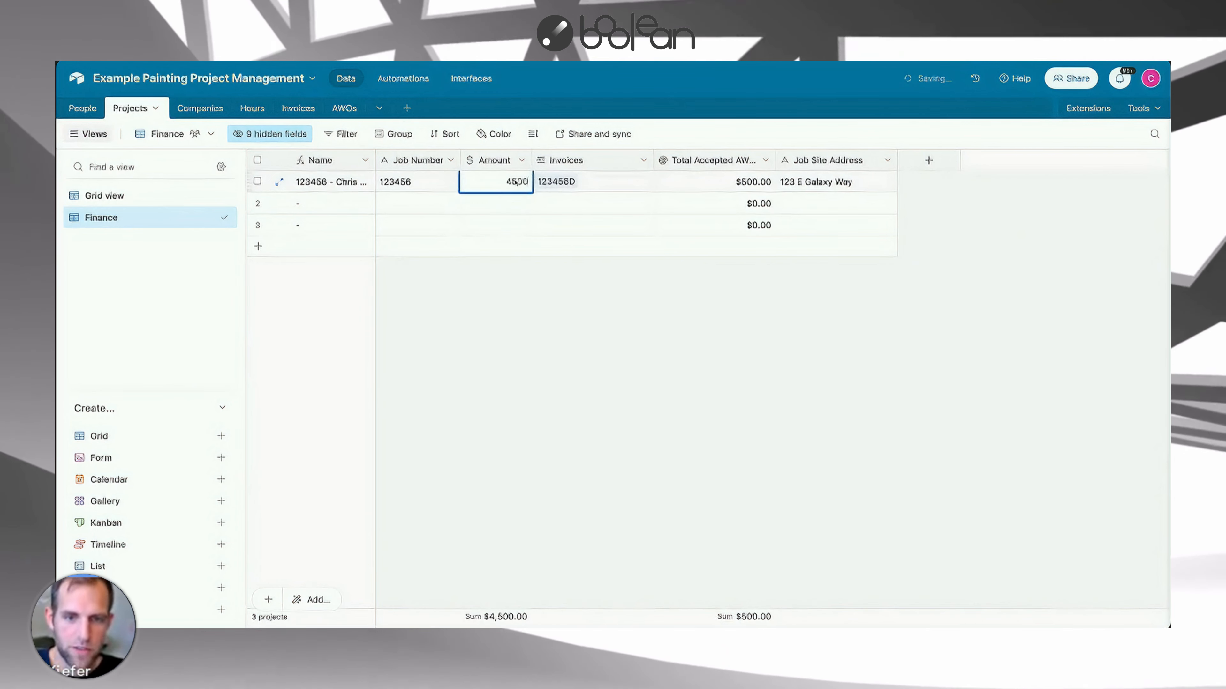
key("Return")
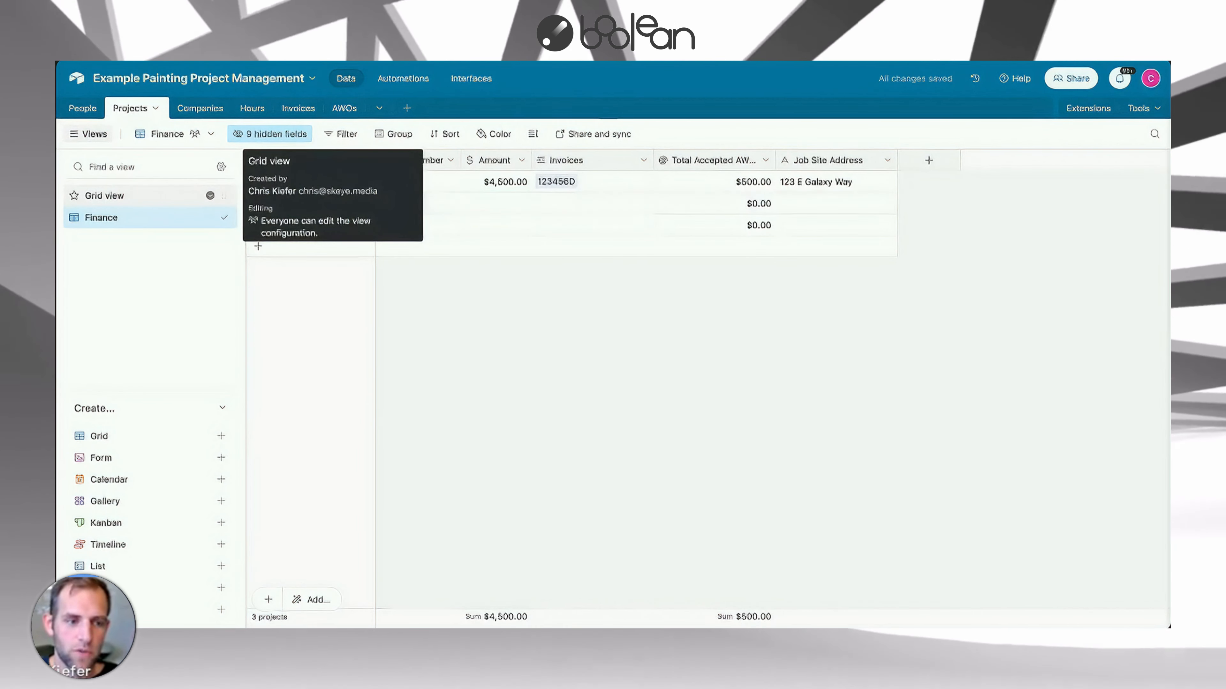
Switch back to the main grid view and widen the AWOs column.
left_click(130, 201)
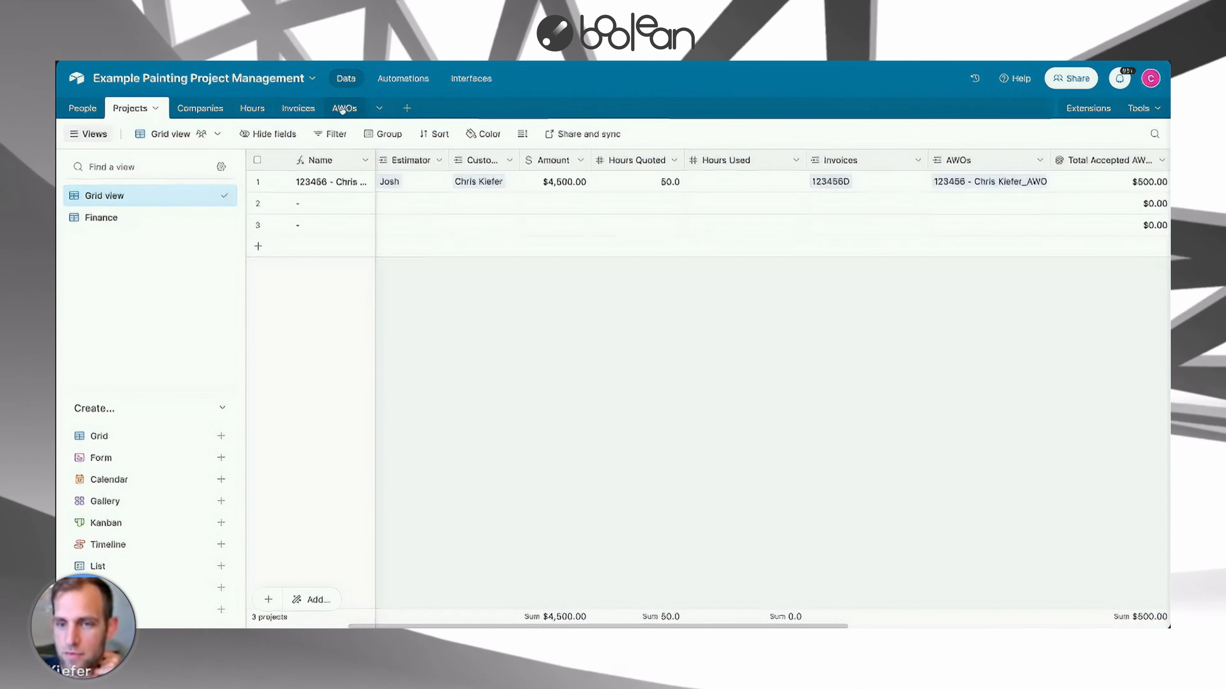
scroll(989, 182, "right", 5)
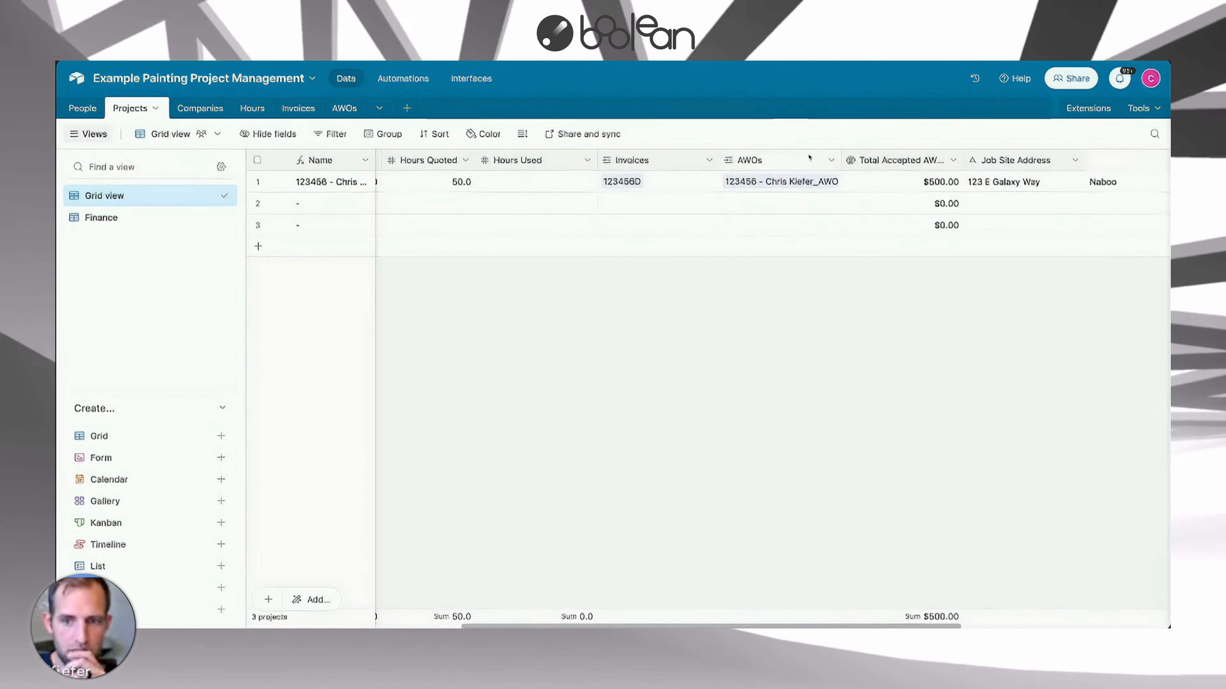
left_click_drag(842, 160, 984, 160)
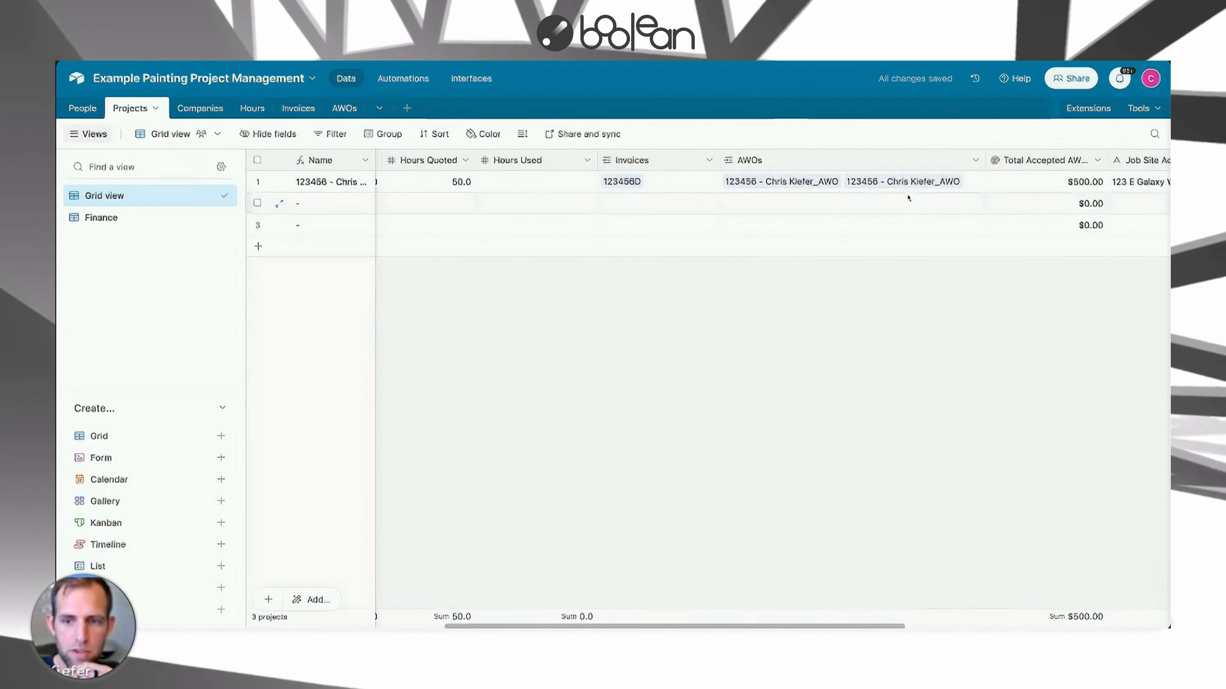
Create a new AWO record linked to the first project from its AWOs cell.
left_click(979, 183)
left_click(977, 182)
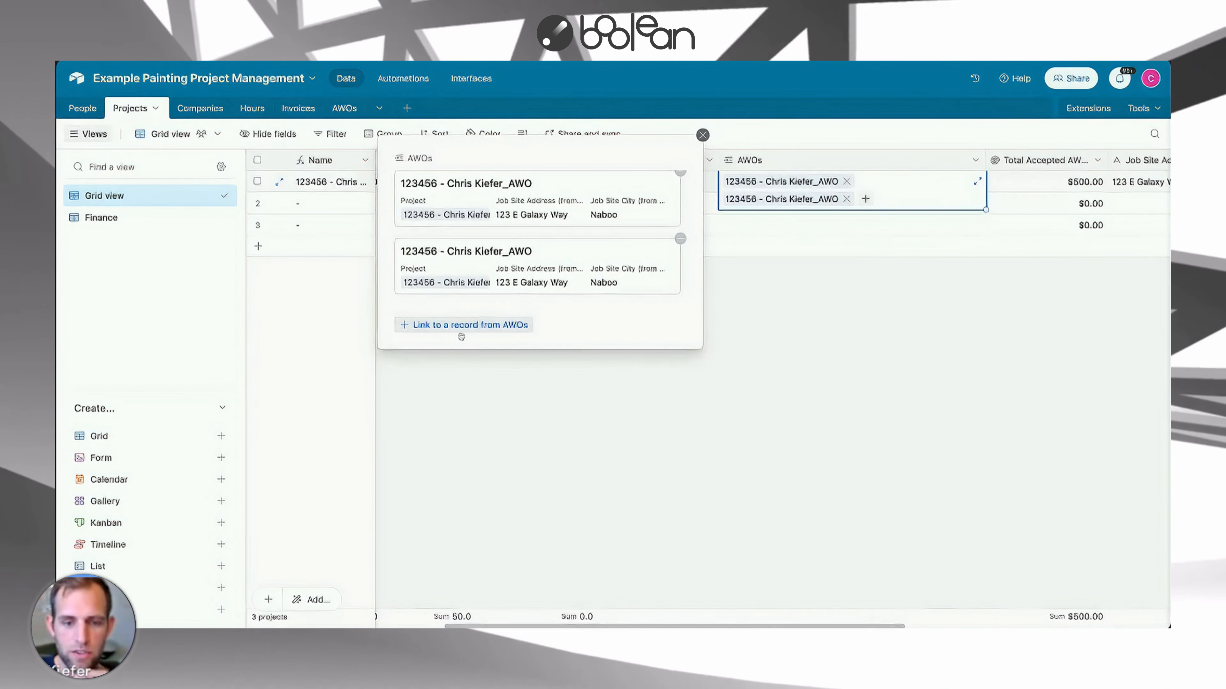
left_click(470, 329)
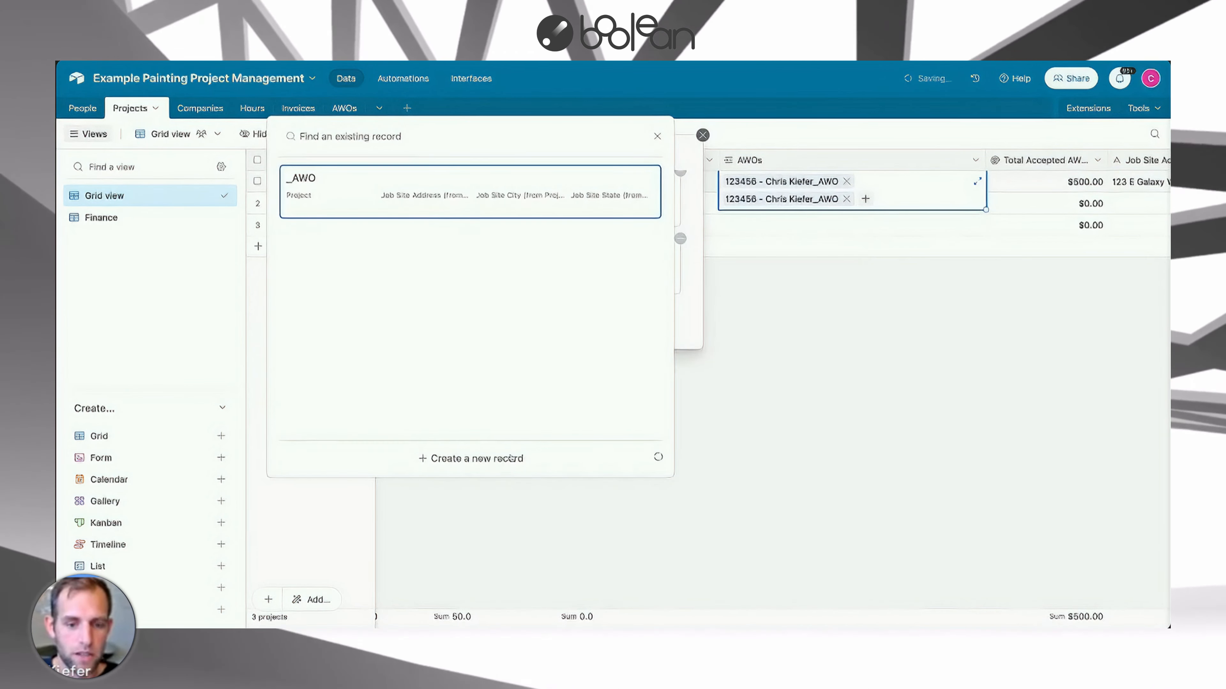
left_click(511, 459)
Set the new AWO's Amount to 850 and Hours to 8.5.
scroll(560, 382, "down", 2)
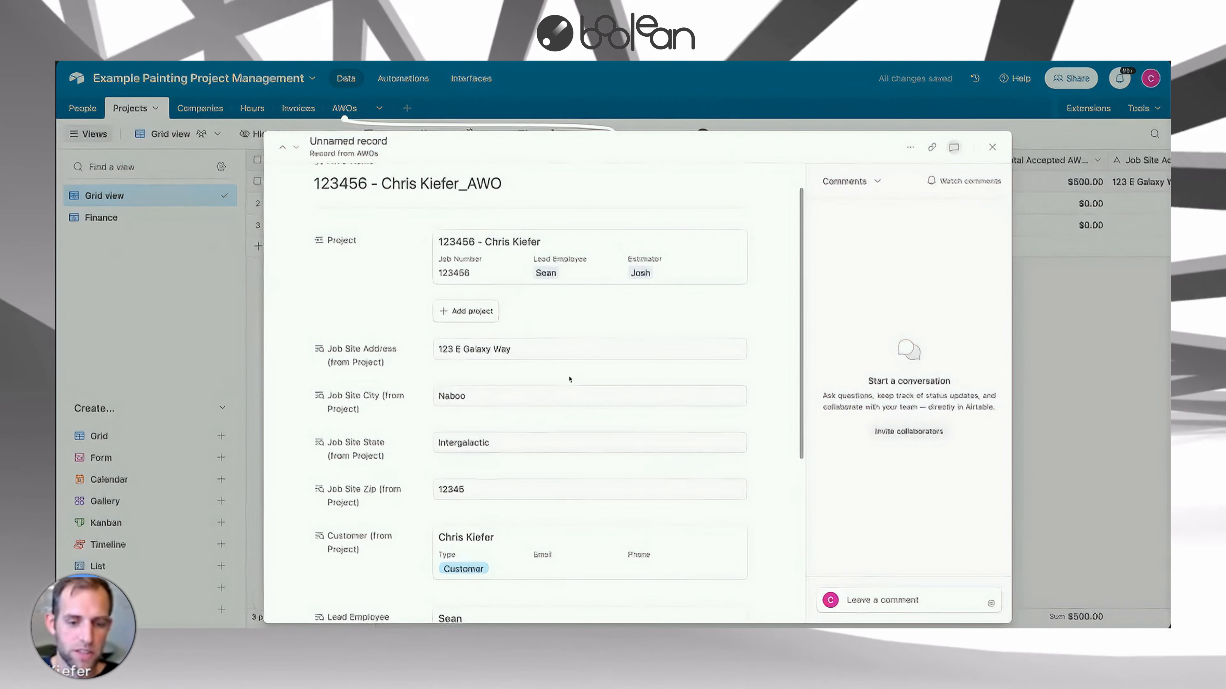
scroll(569, 378, "down", 1)
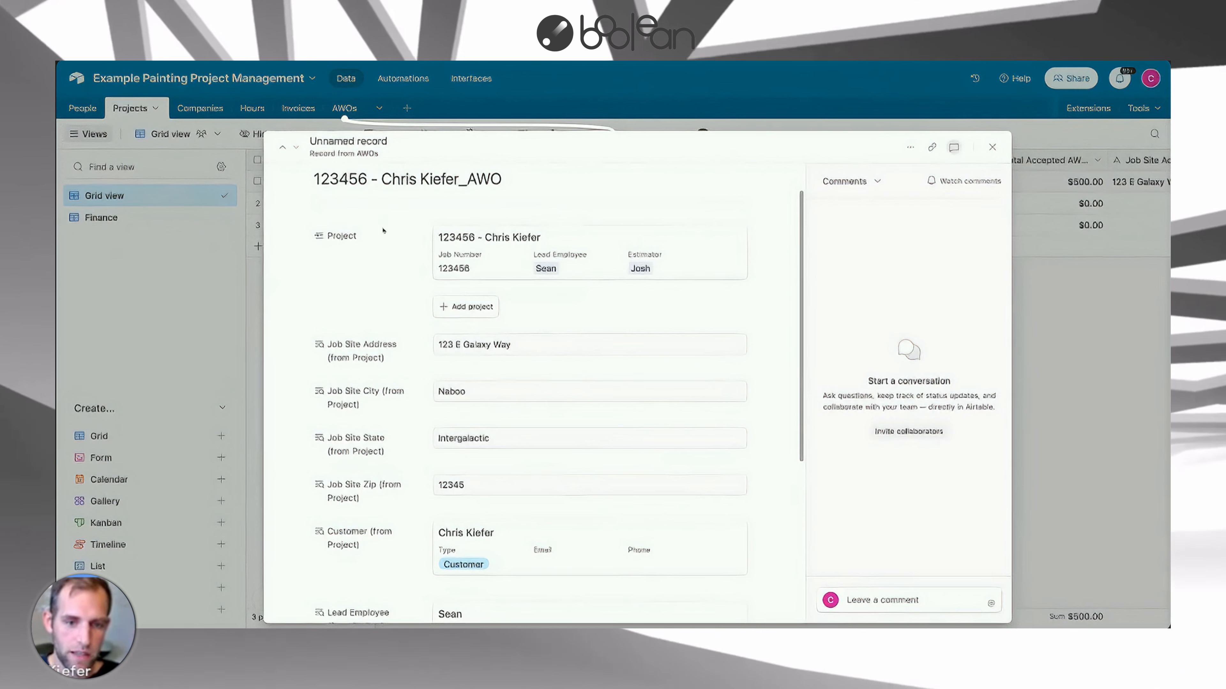
scroll(419, 337, "down", 2)
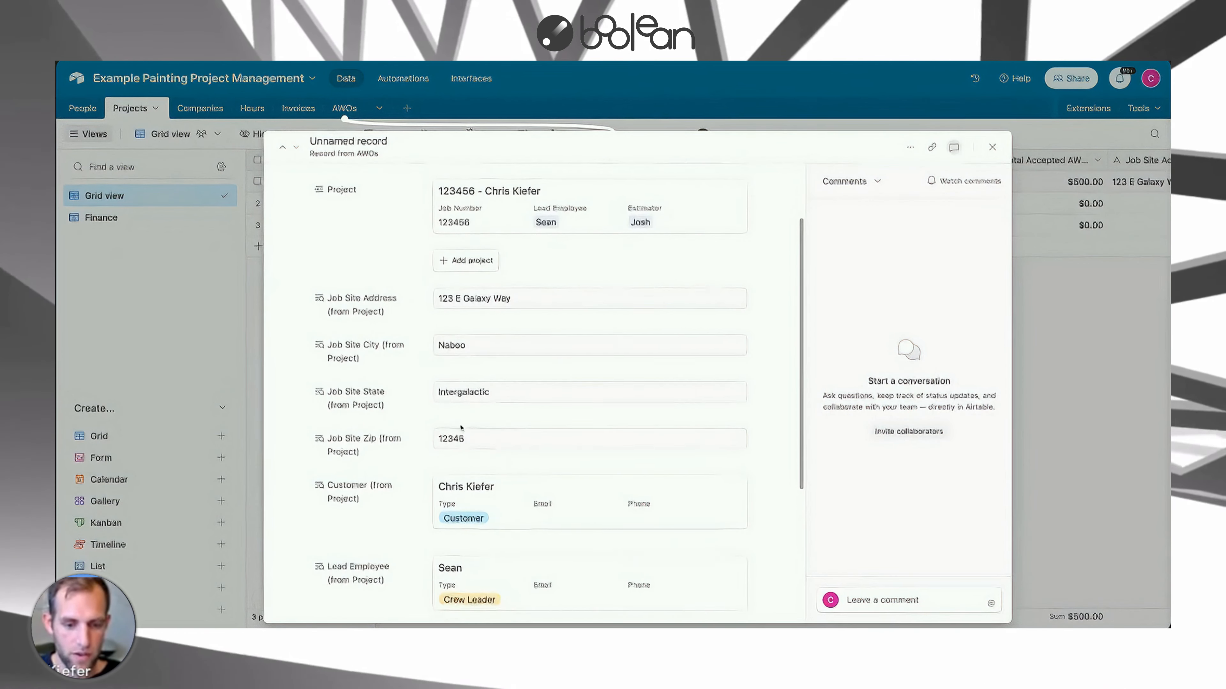
scroll(419, 337, "down", 9)
left_click(474, 464)
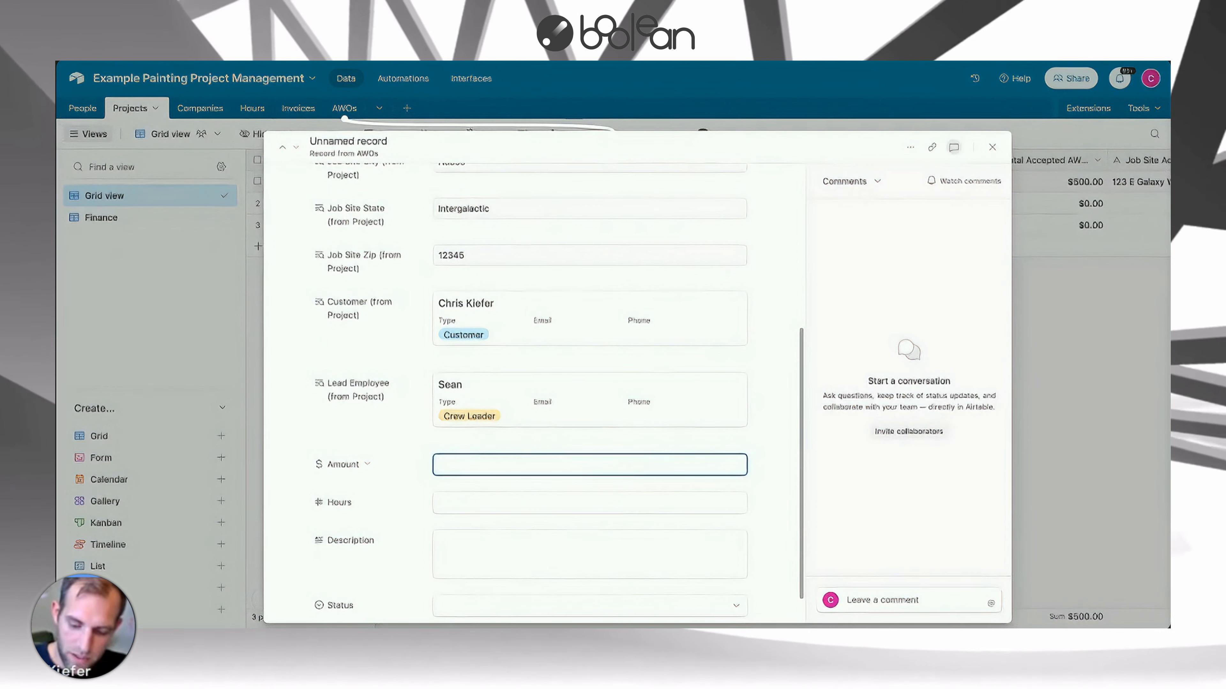
type("850")
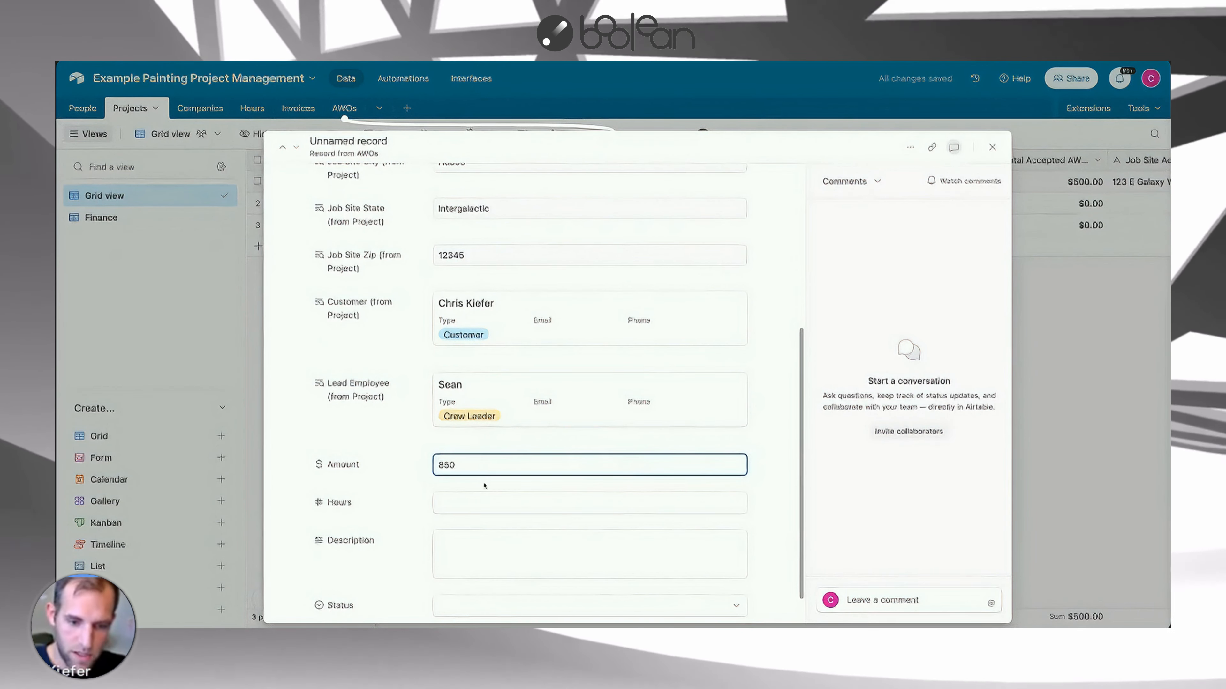
left_click(480, 498)
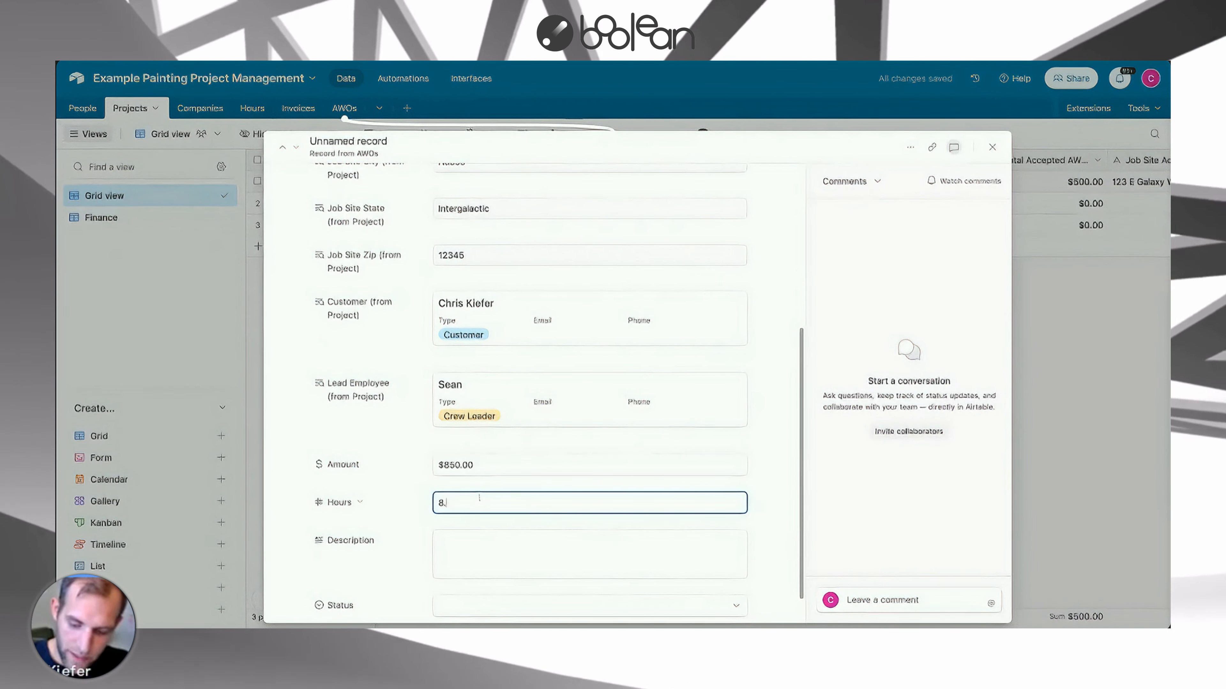
type("8.5")
Enter Bedroom as the AWO description, set its Status to Proposed, and close the record.
left_click(474, 540)
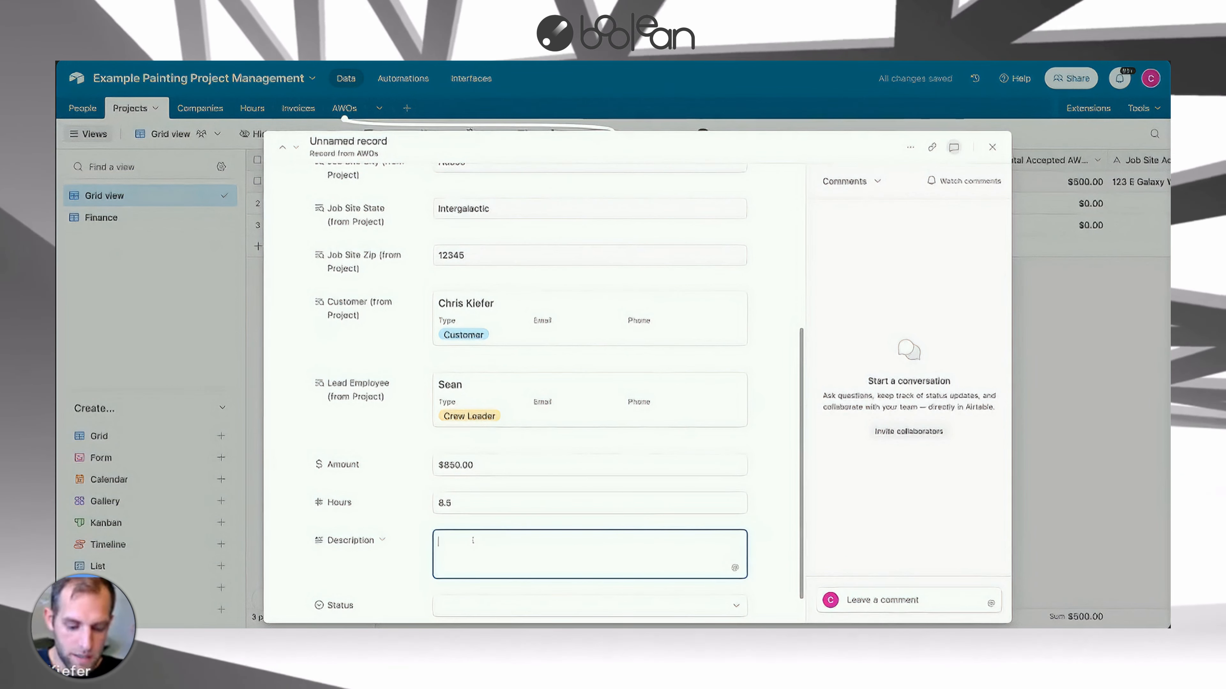
type("Beddr")
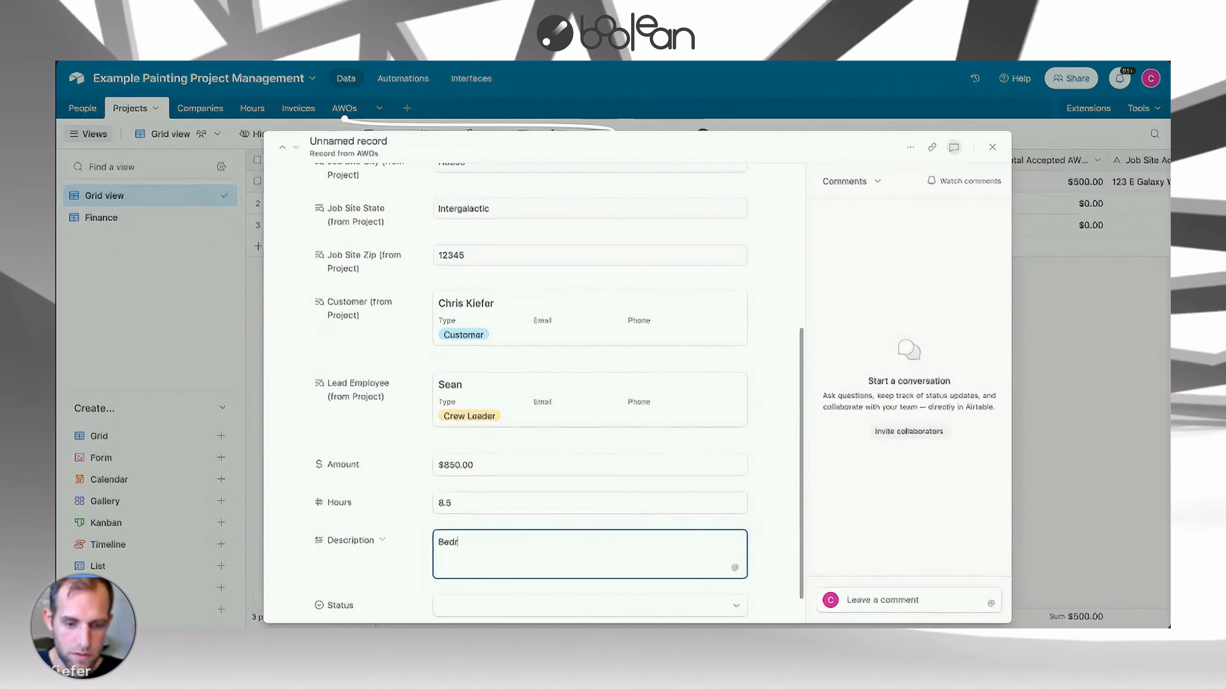
type("oom")
left_click(426, 553)
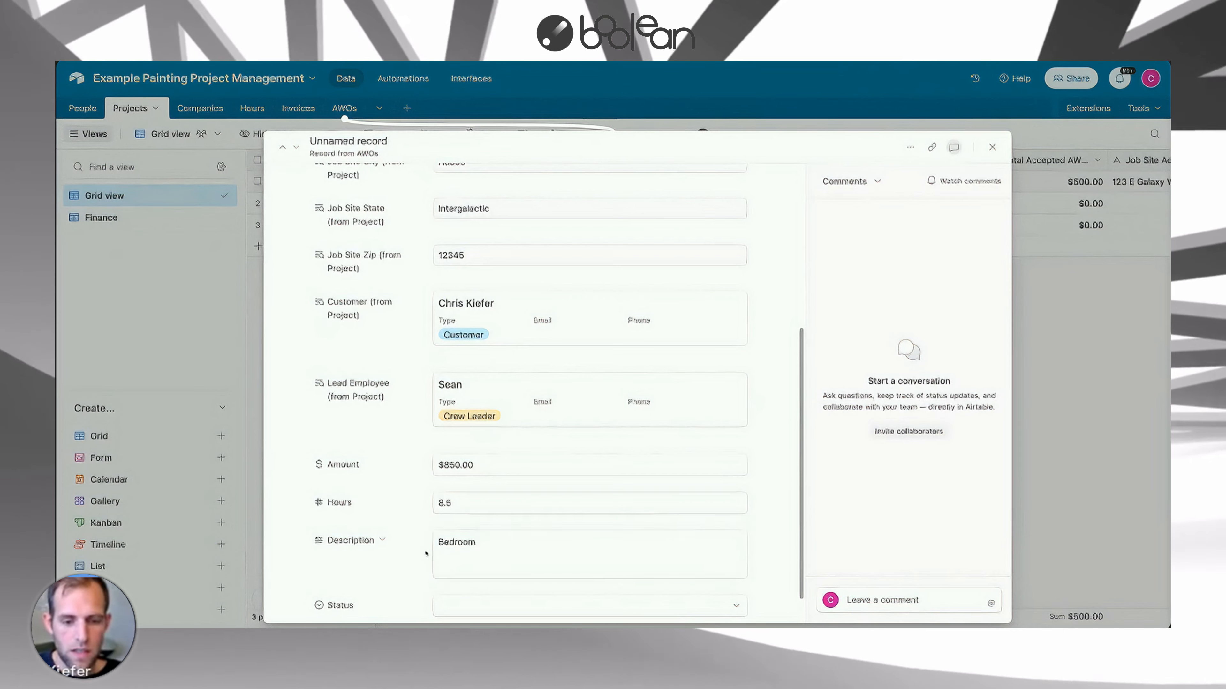
scroll(426, 553, "down", 1)
left_click(483, 569)
left_click(498, 560)
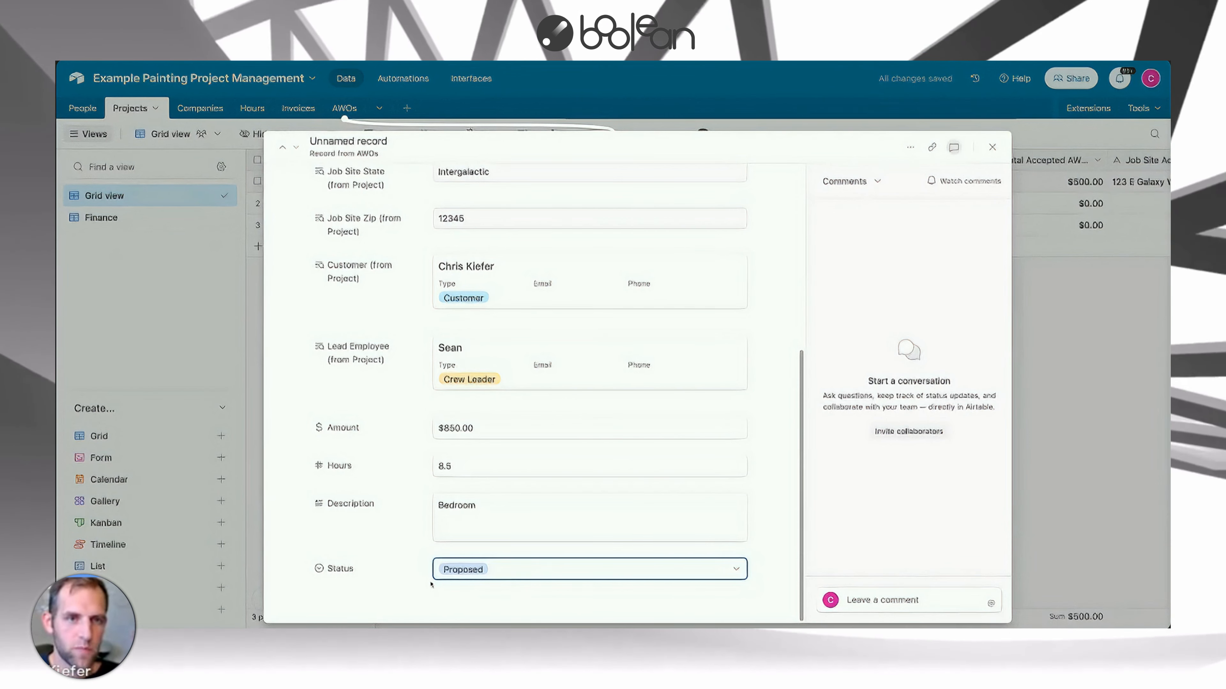
left_click(992, 147)
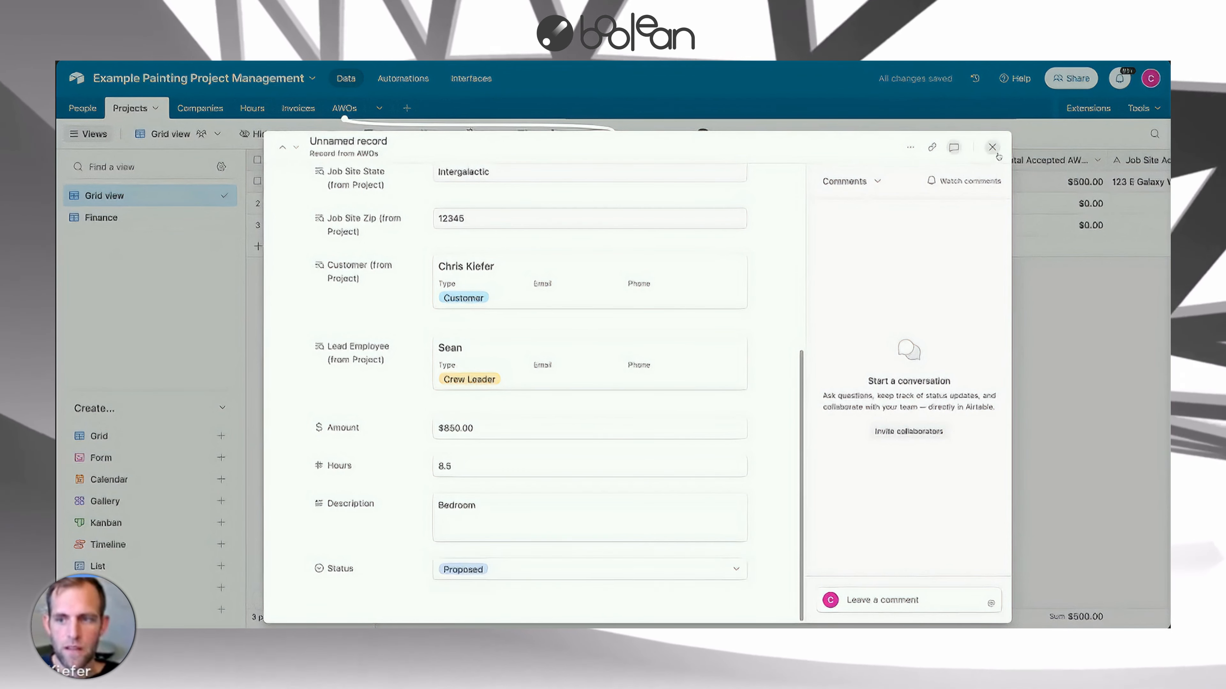
left_click(1073, 351)
scroll(936, 289, "right", 5)
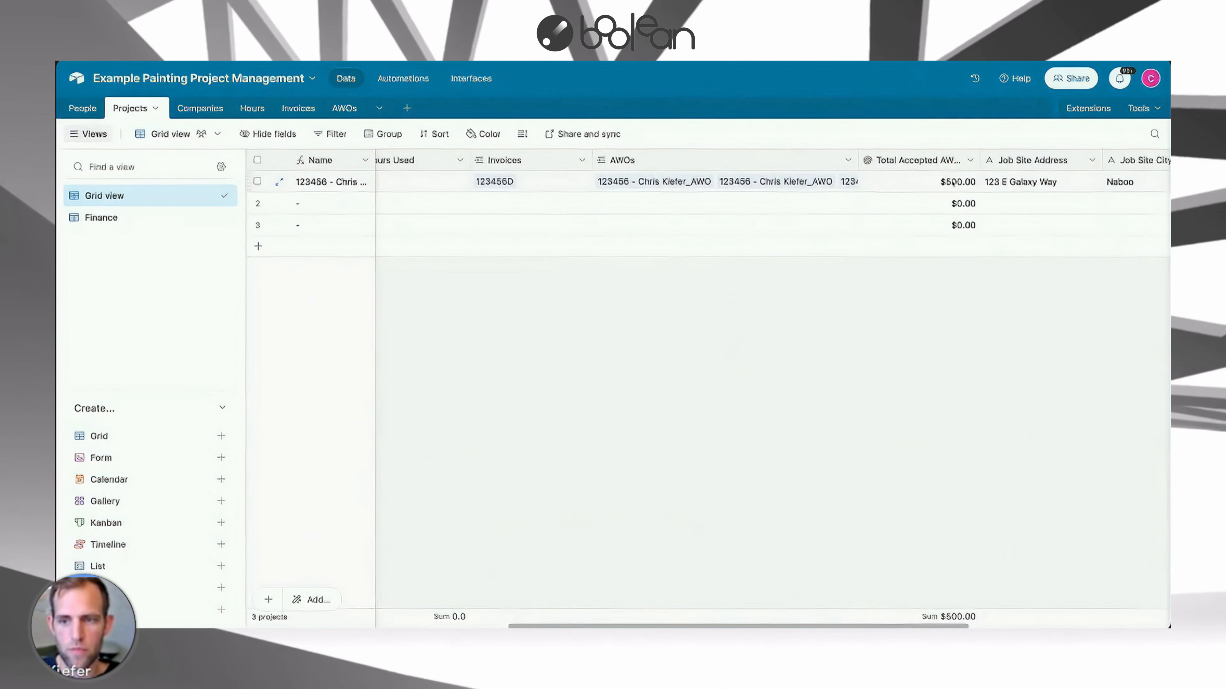
Widen the Total Accepted AWOs column in the Projects grid view.
left_click_drag(979, 160, 996, 160)
left_click(949, 185)
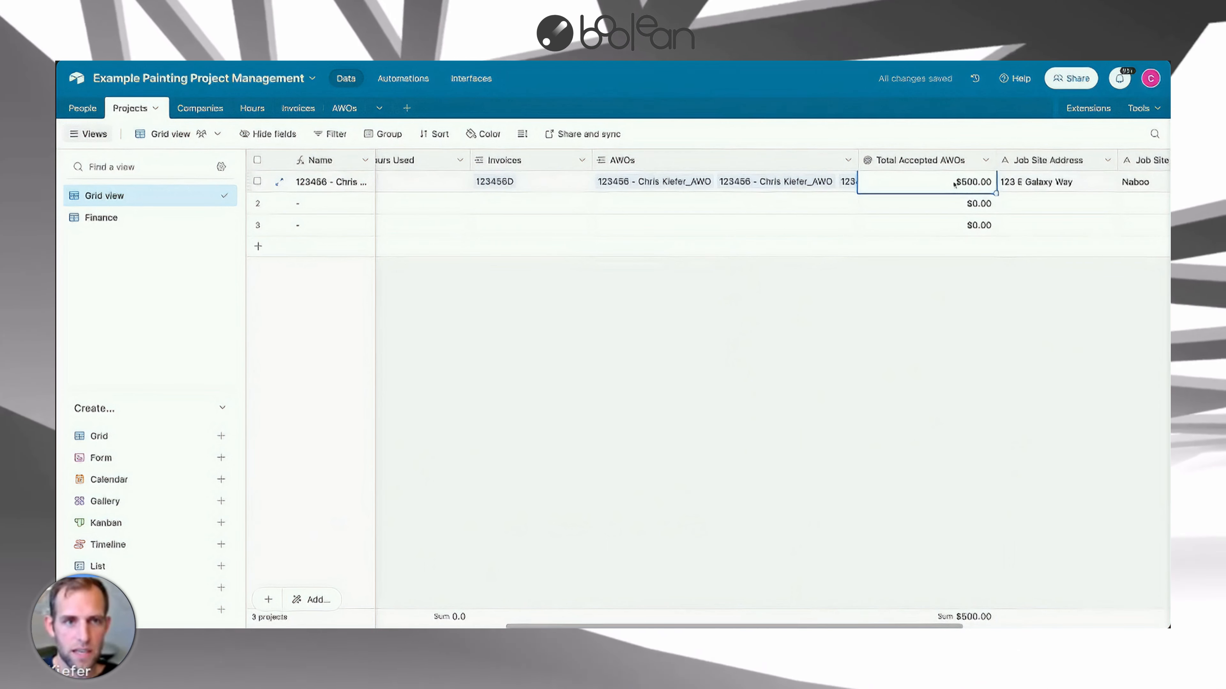
left_click(911, 260)
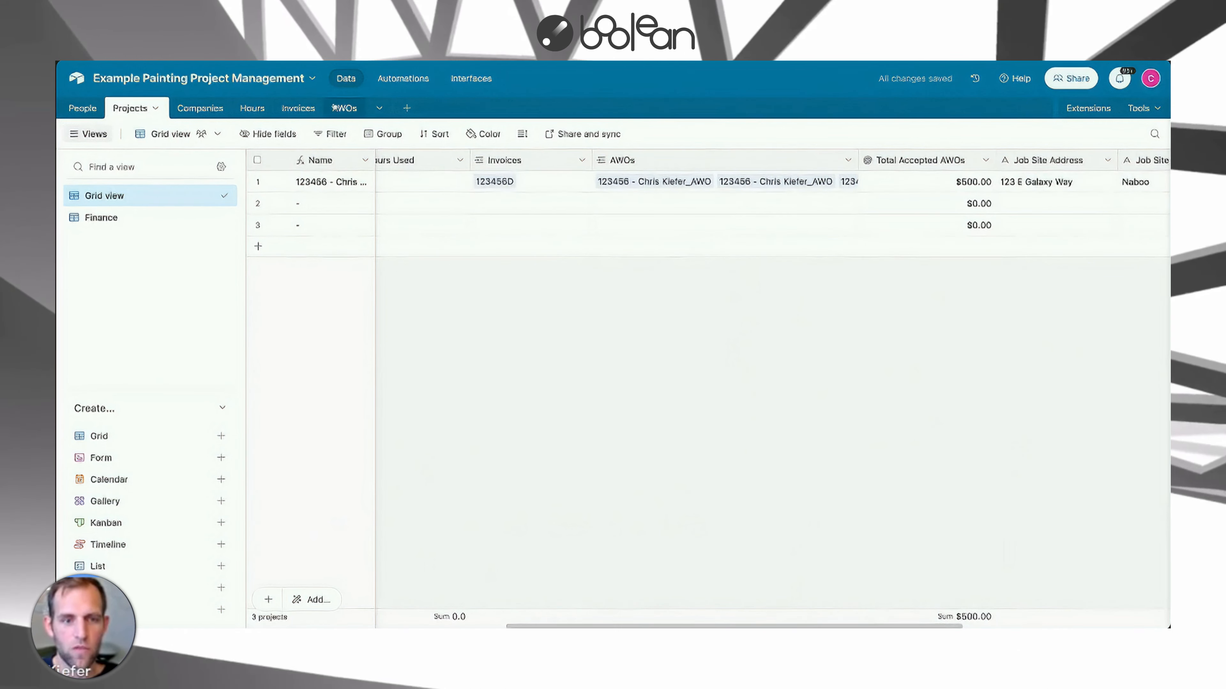
Open the AWOs table and set the Paint Stairway AWO's Status to Accepted.
left_click(342, 108)
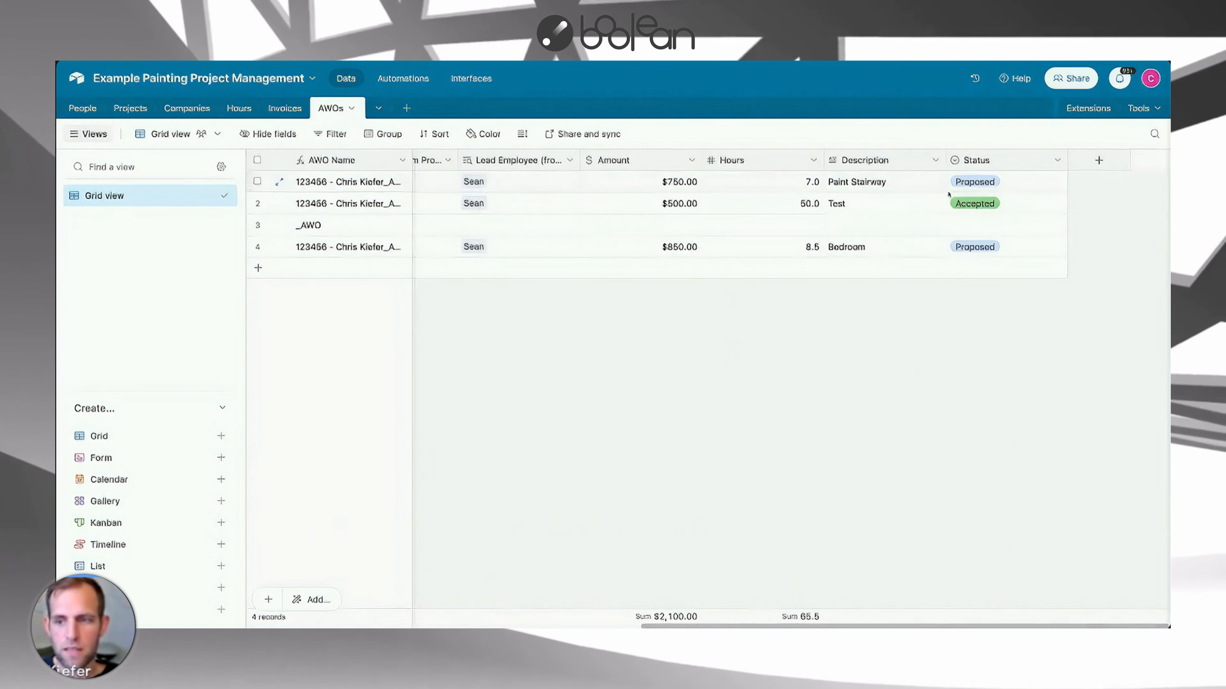
left_click(976, 189)
left_click(976, 189)
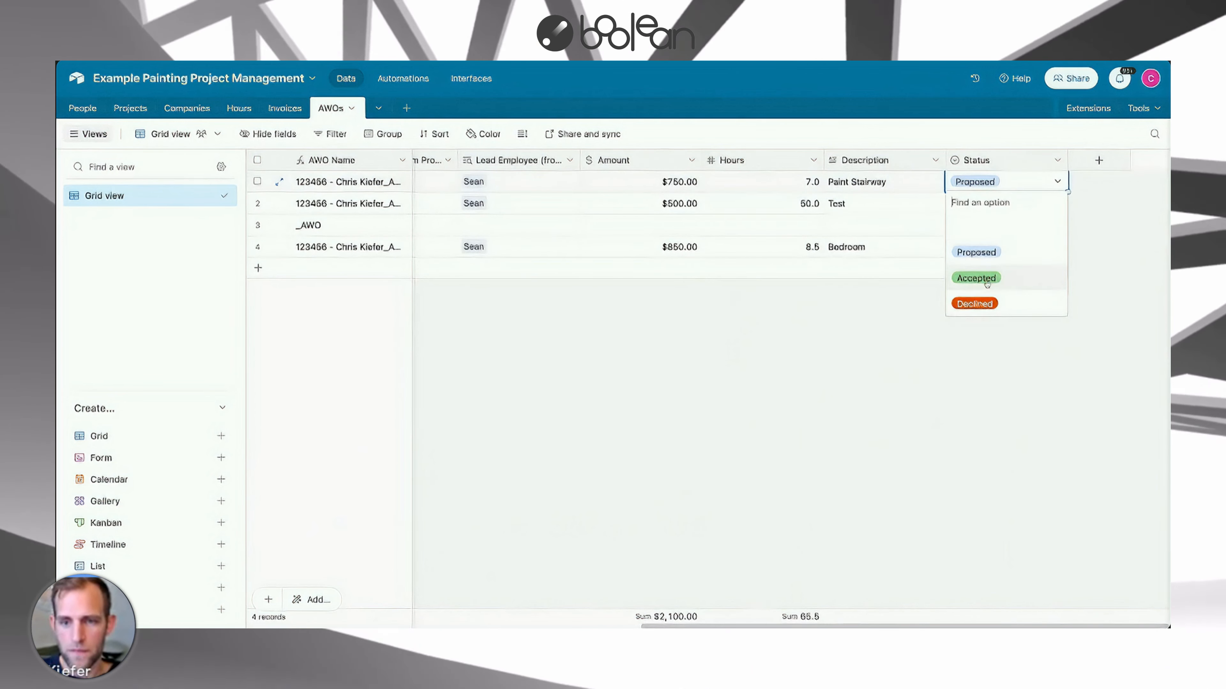
left_click(976, 278)
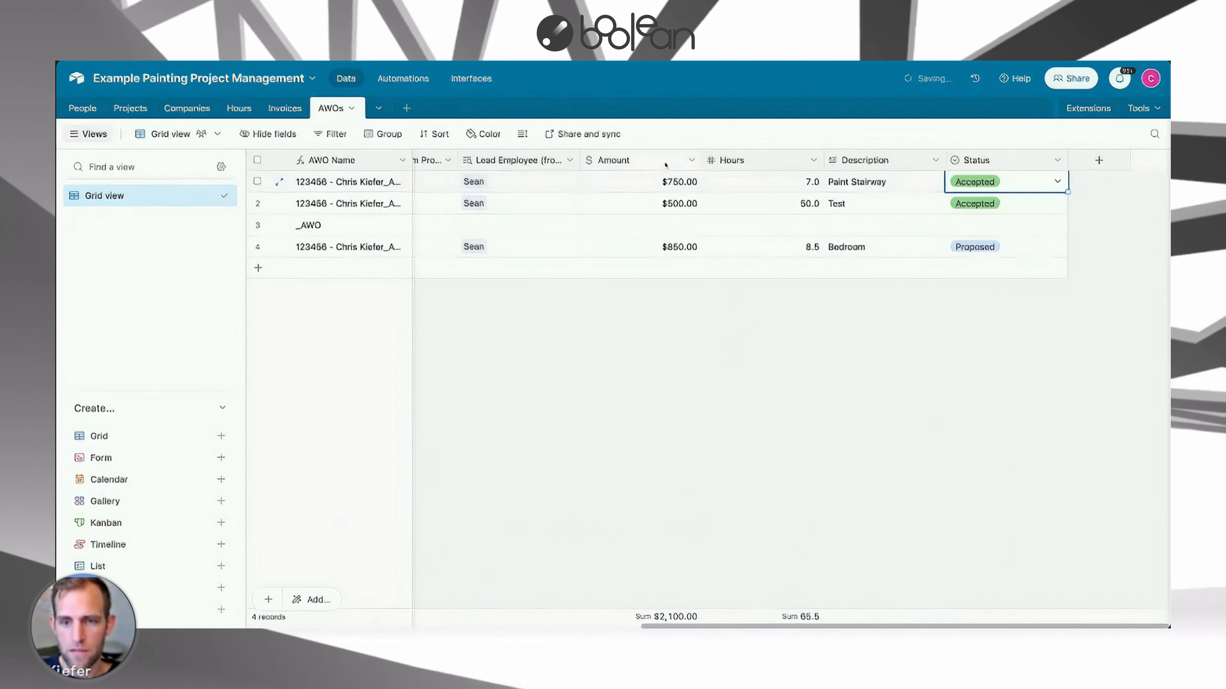
Check the Total Accepted AWOs in the Projects Finance view, then return to the AWOs table.
left_click(122, 110)
left_click(119, 219)
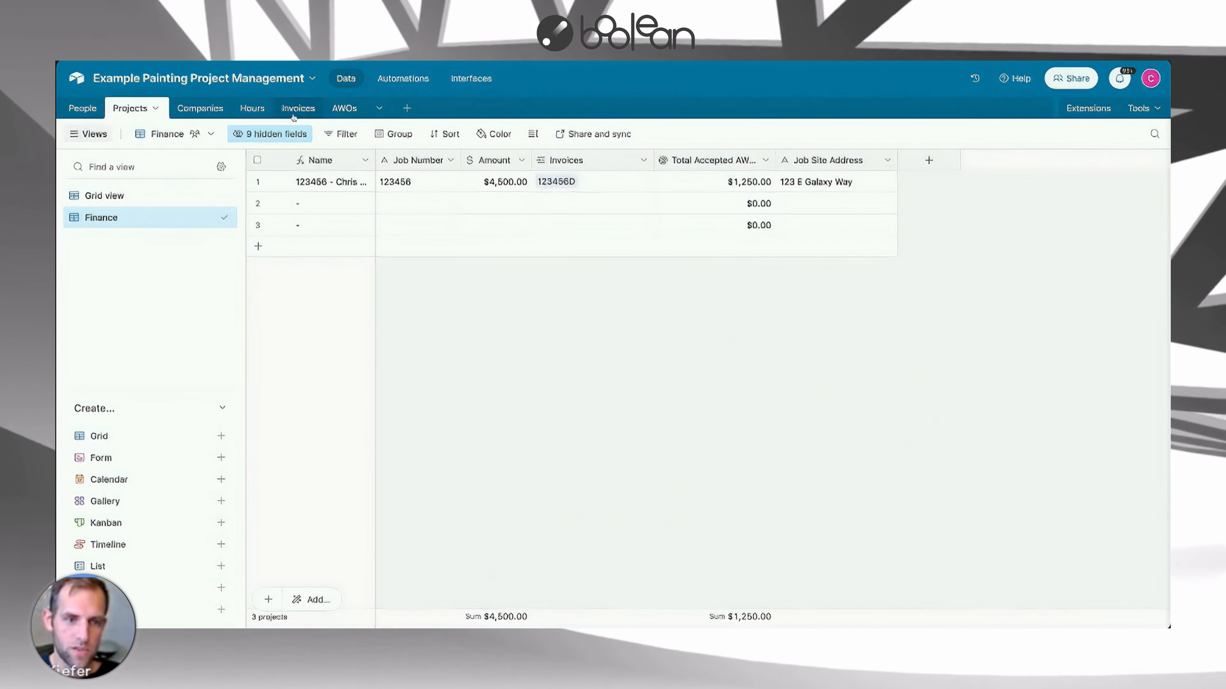
left_click(332, 108)
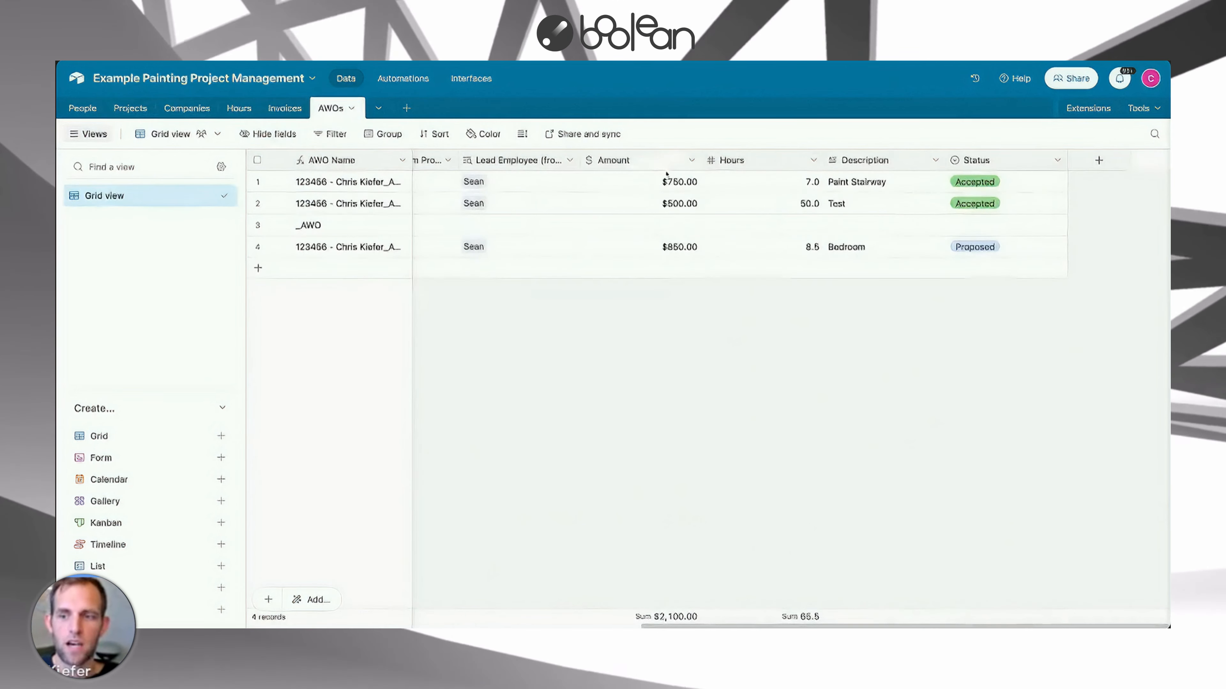
Set the Paint Stairway AWO's Status to Declined.
left_click(1017, 185)
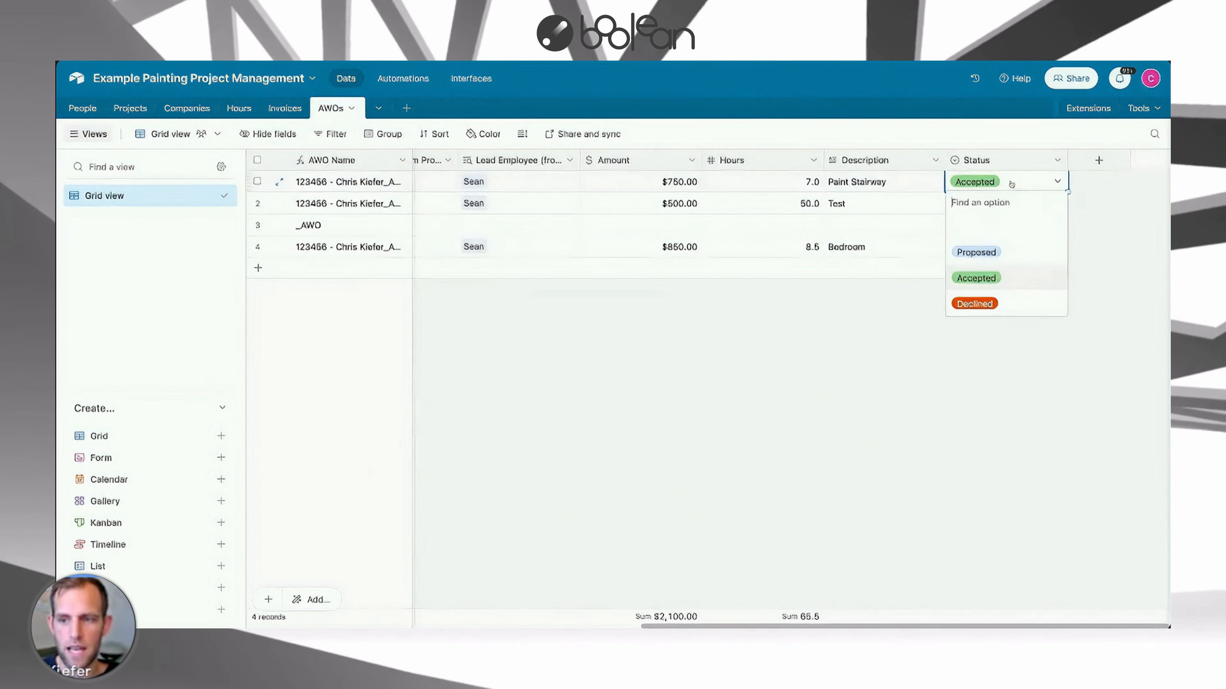
left_click(996, 299)
Set the Bedroom AWO's Status to Accepted.
left_click(1007, 247)
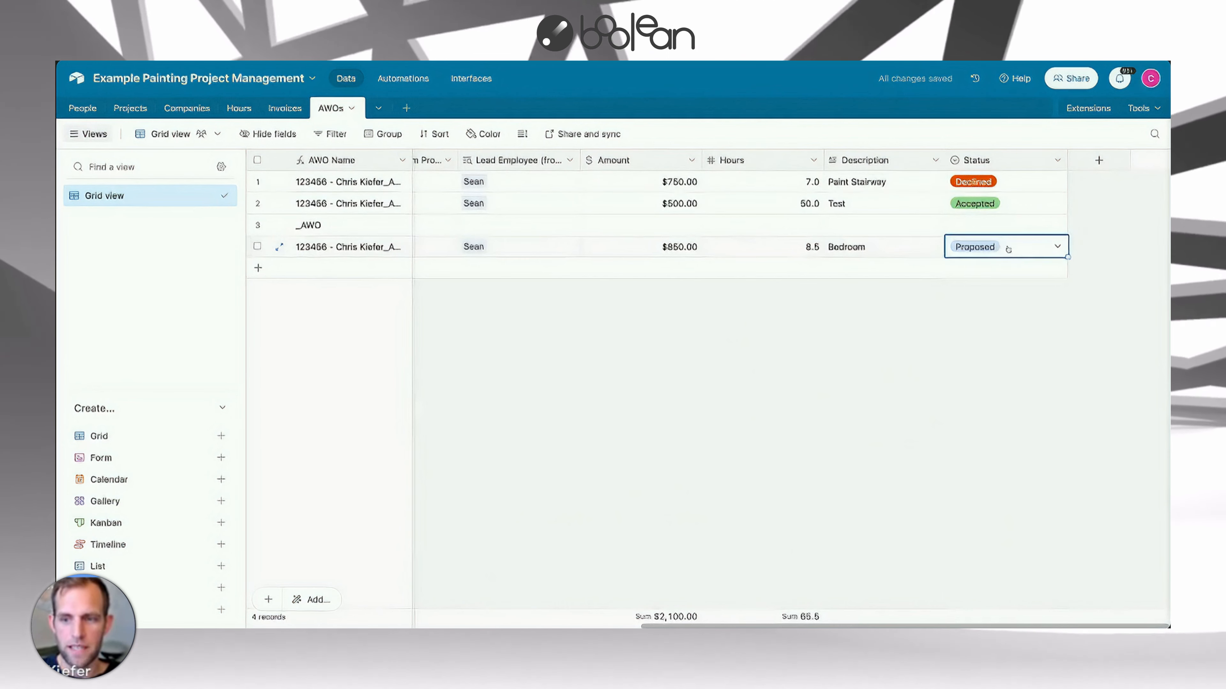
left_click(1007, 247)
left_click(975, 342)
left_click(935, 317)
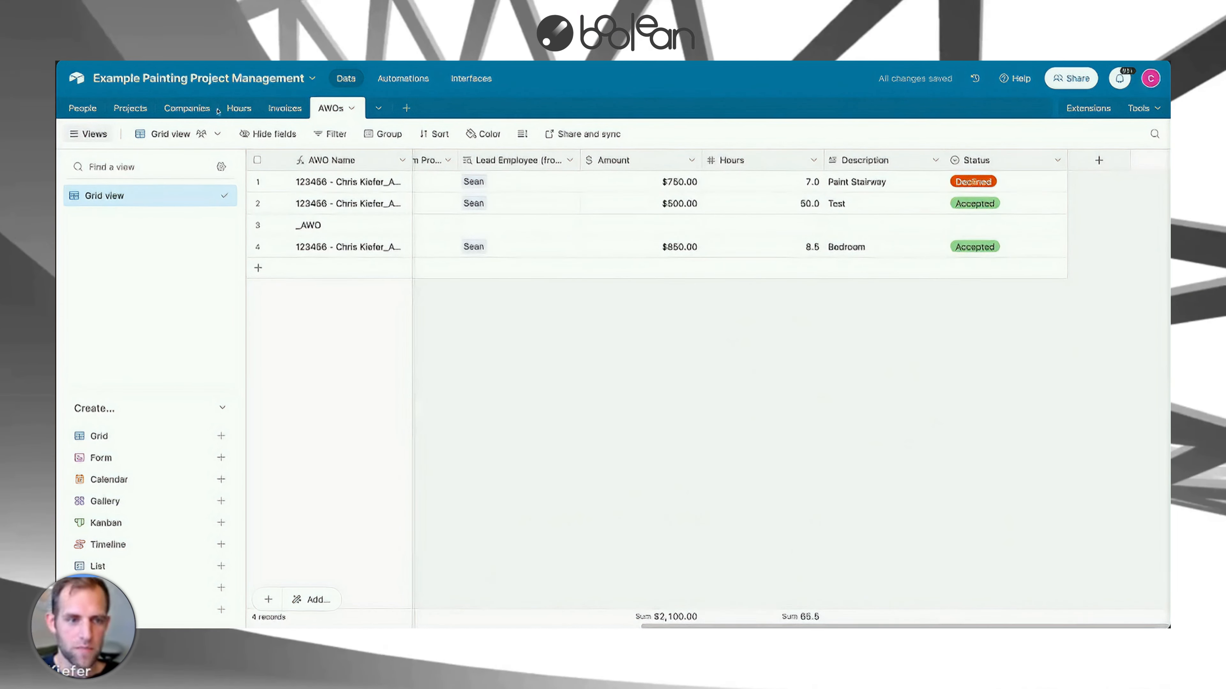
Open the Projects Finance view and narrow the Invoices column.
left_click(138, 109)
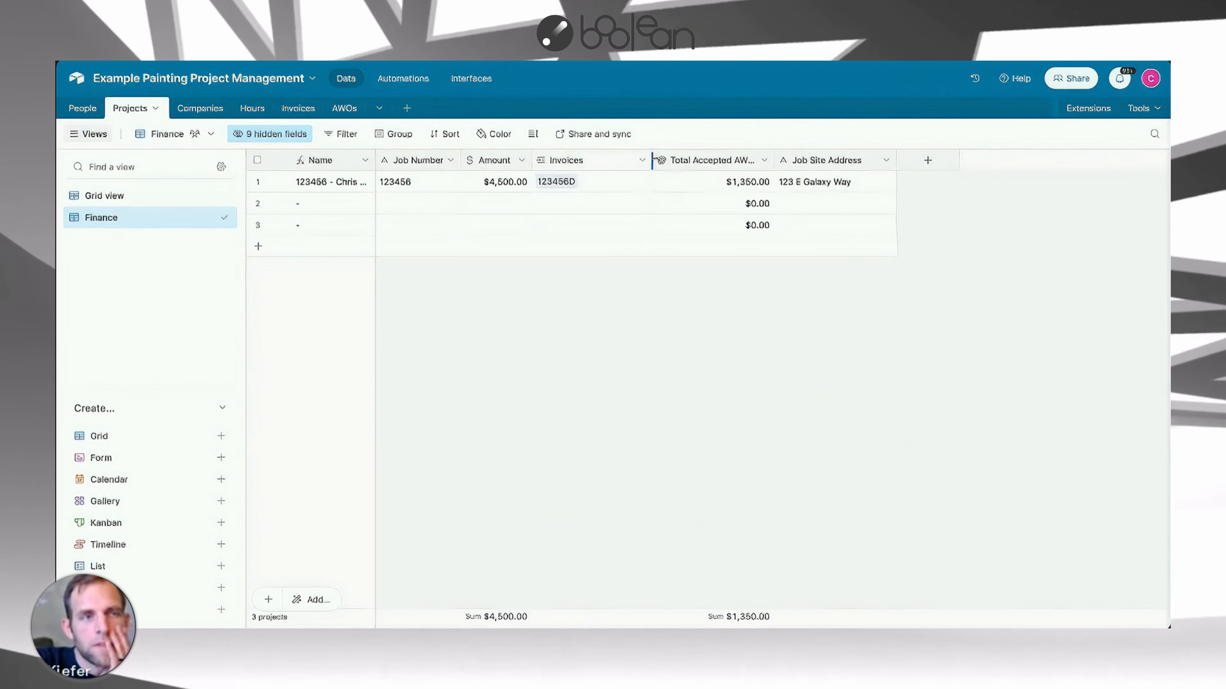
left_click_drag(652, 160, 607, 160)
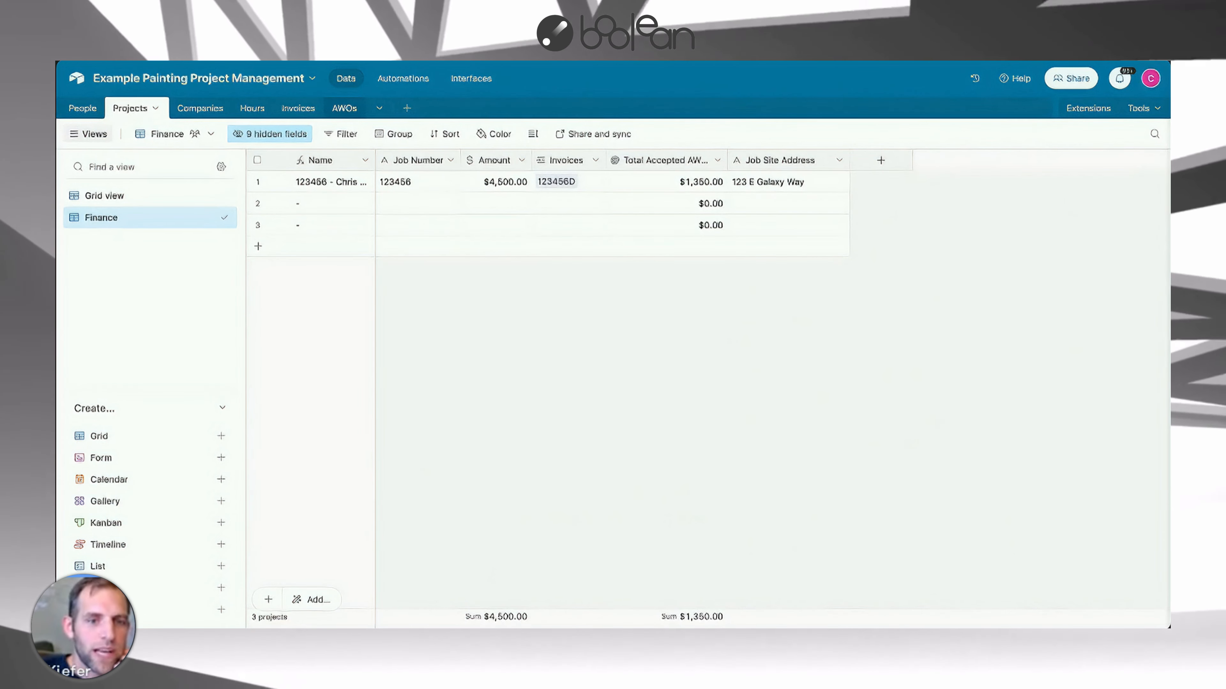
left_click(340, 110)
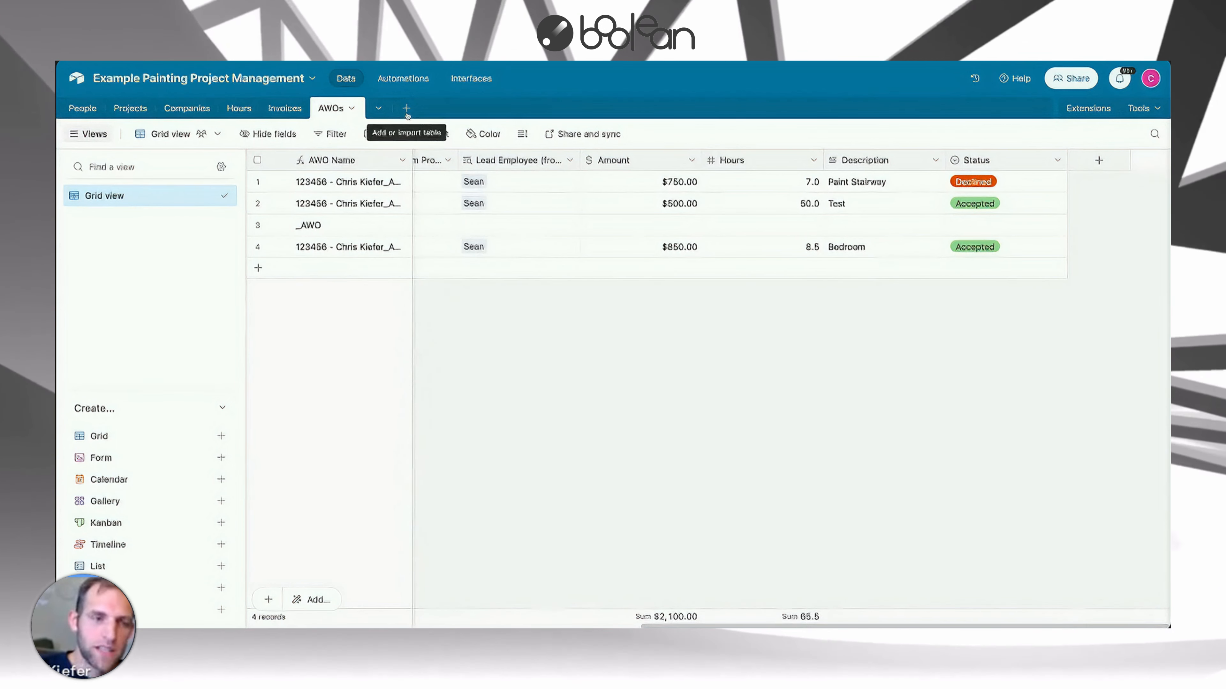
left_click(130, 108)
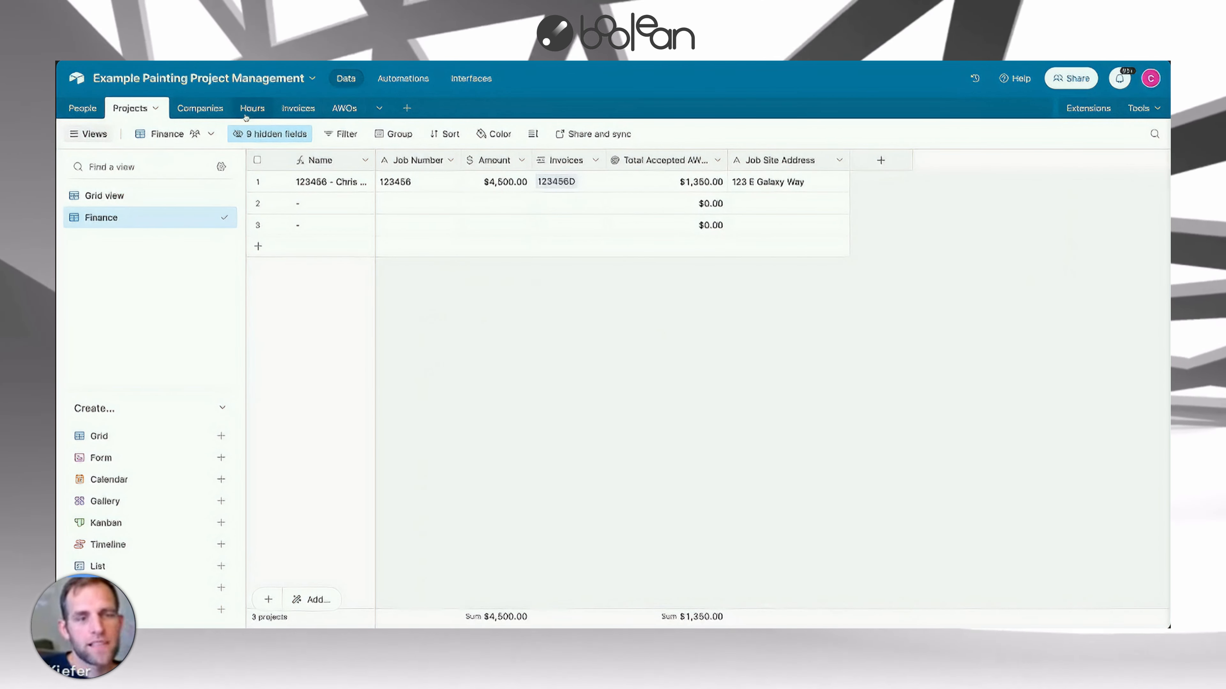
In the Hours table, add an Hours field of type Duration with h:mm format.
left_click(252, 108)
left_click(443, 160)
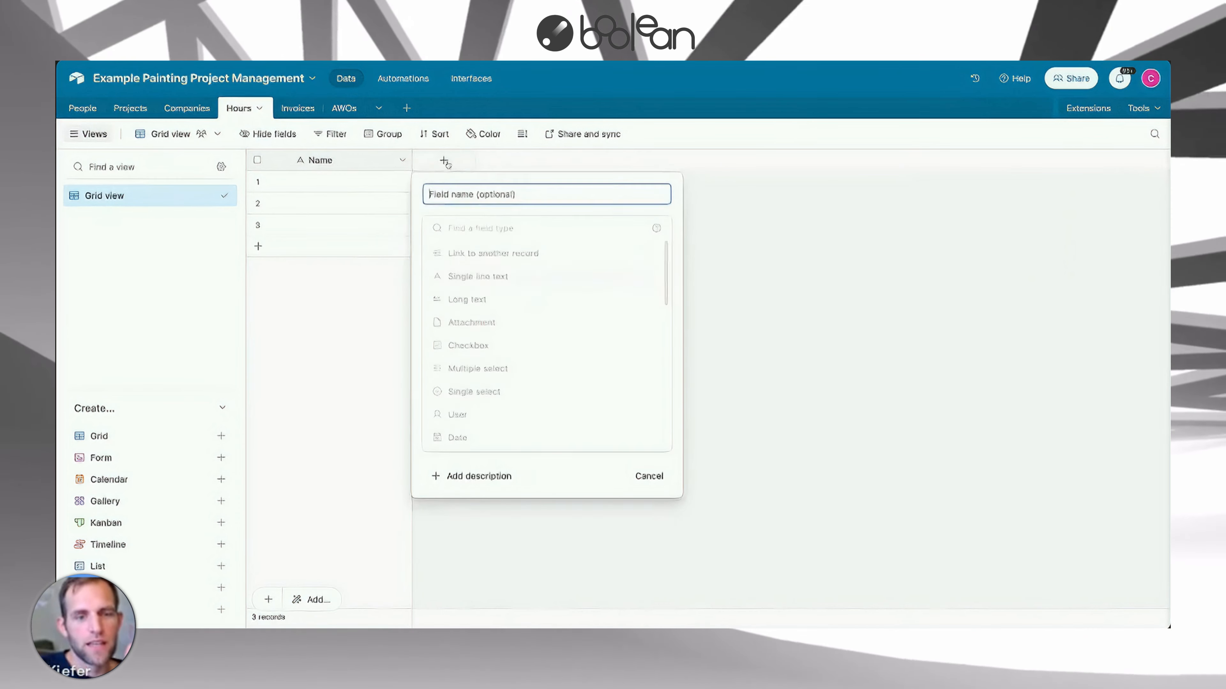
type("Hours")
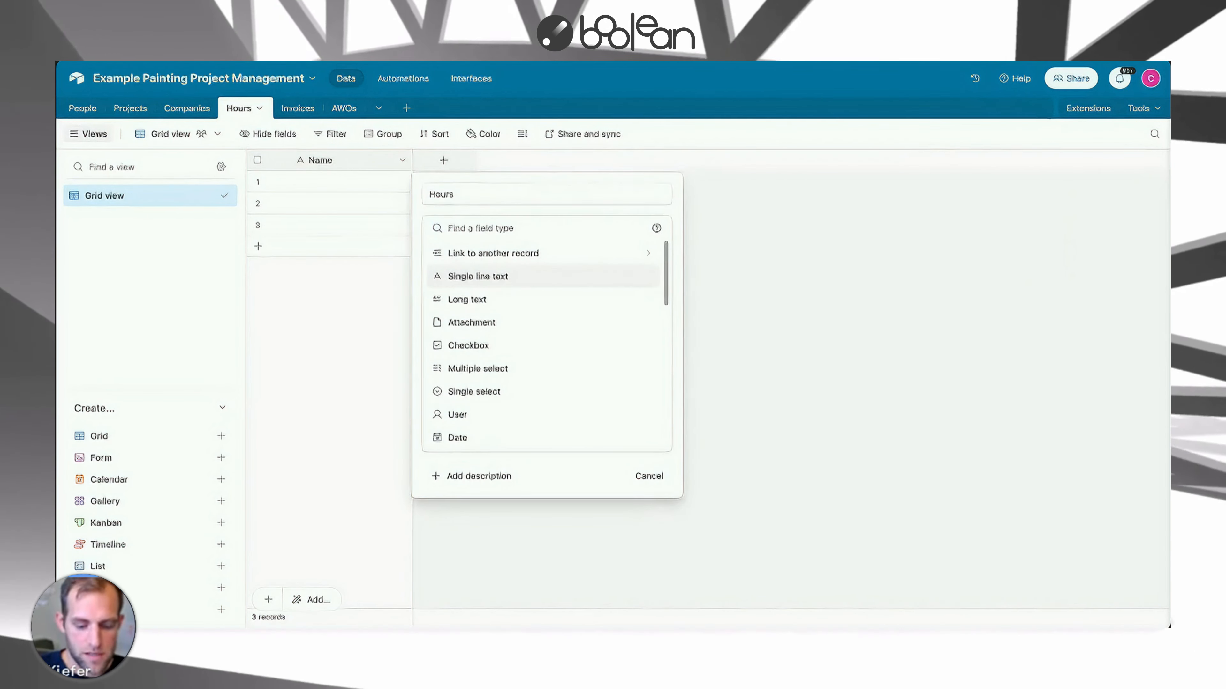
type("dur")
key("Return")
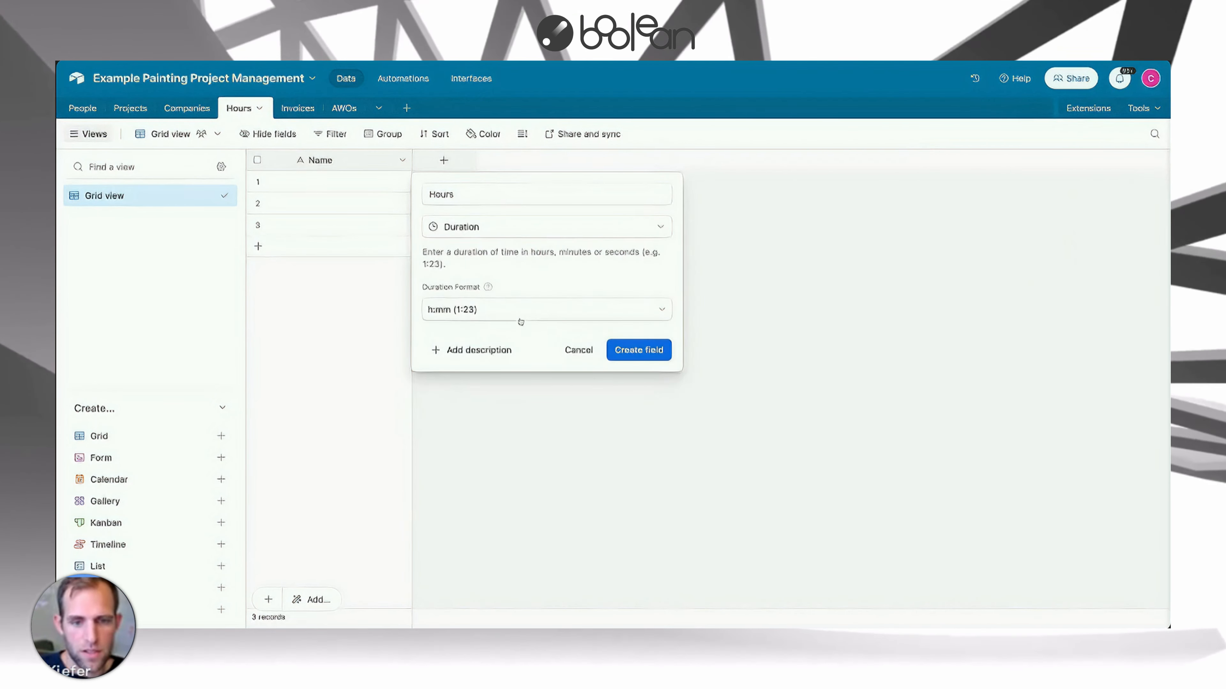
left_click(654, 355)
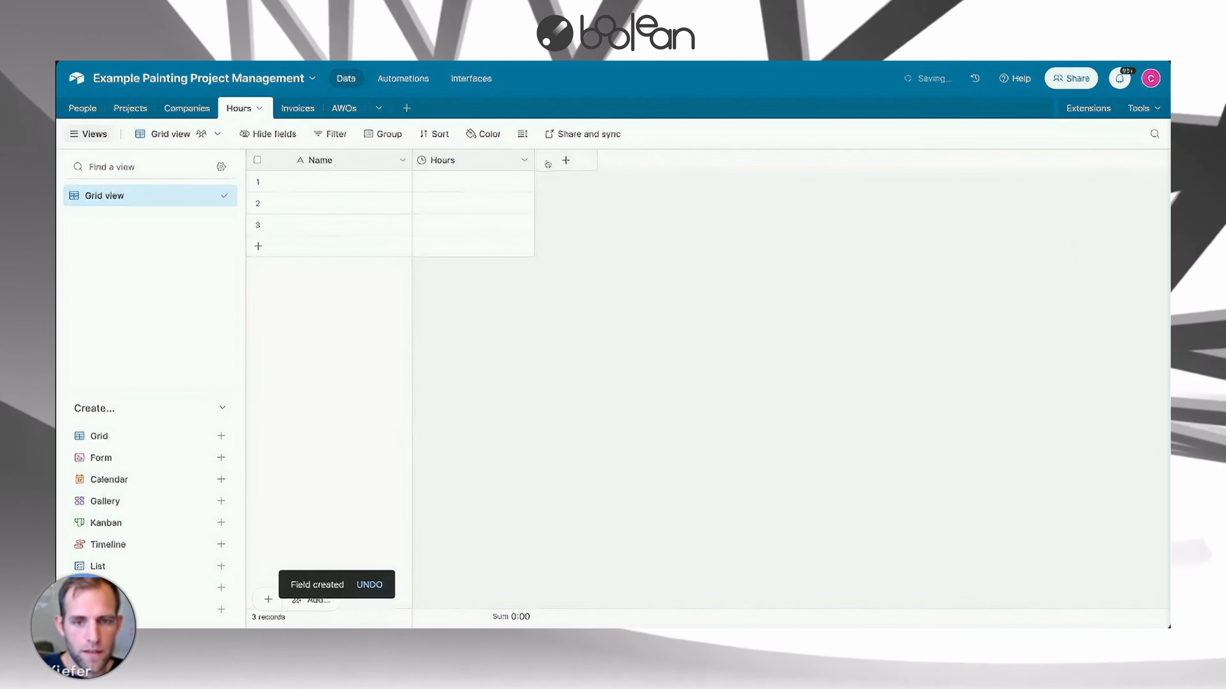
Add an Employee field linking to People, limited to the Employees-Crew Leaders view.
left_click(566, 160)
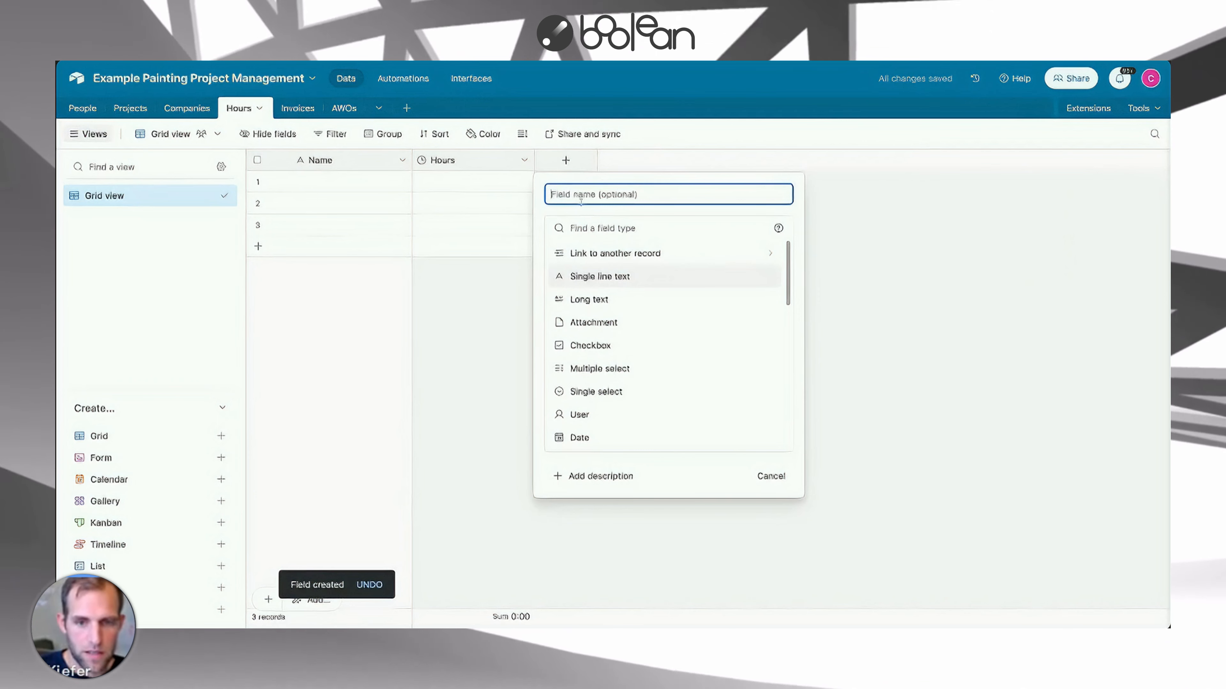
type("Employee")
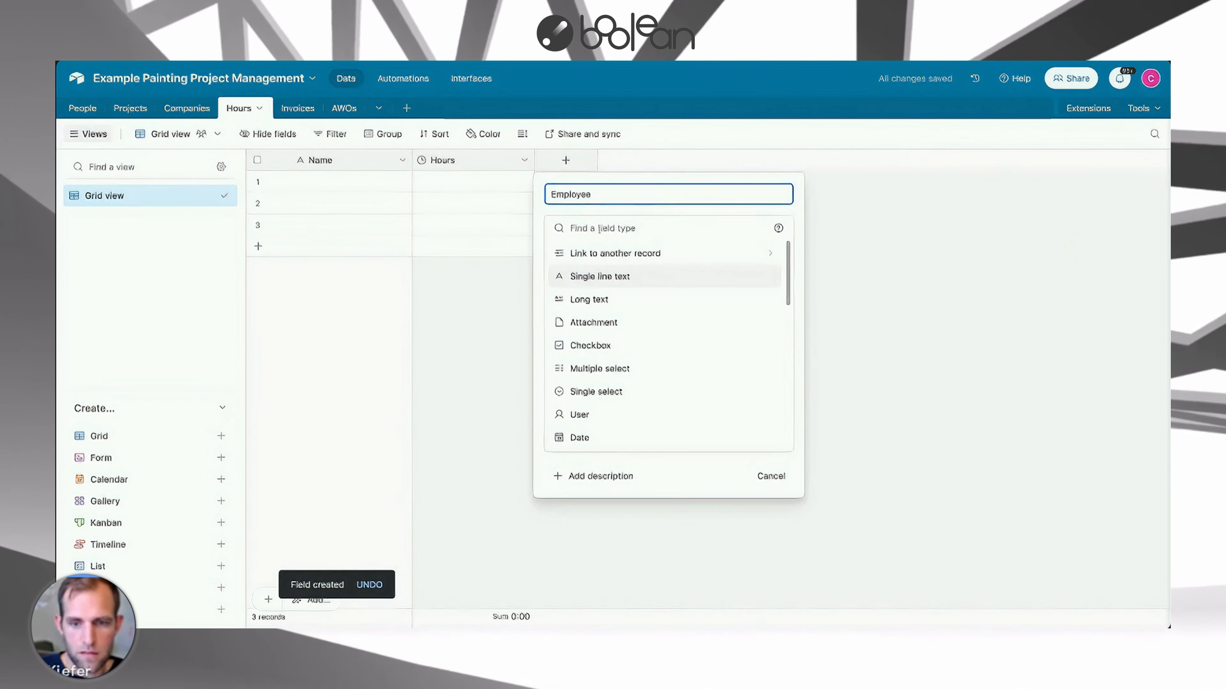
left_click(599, 228)
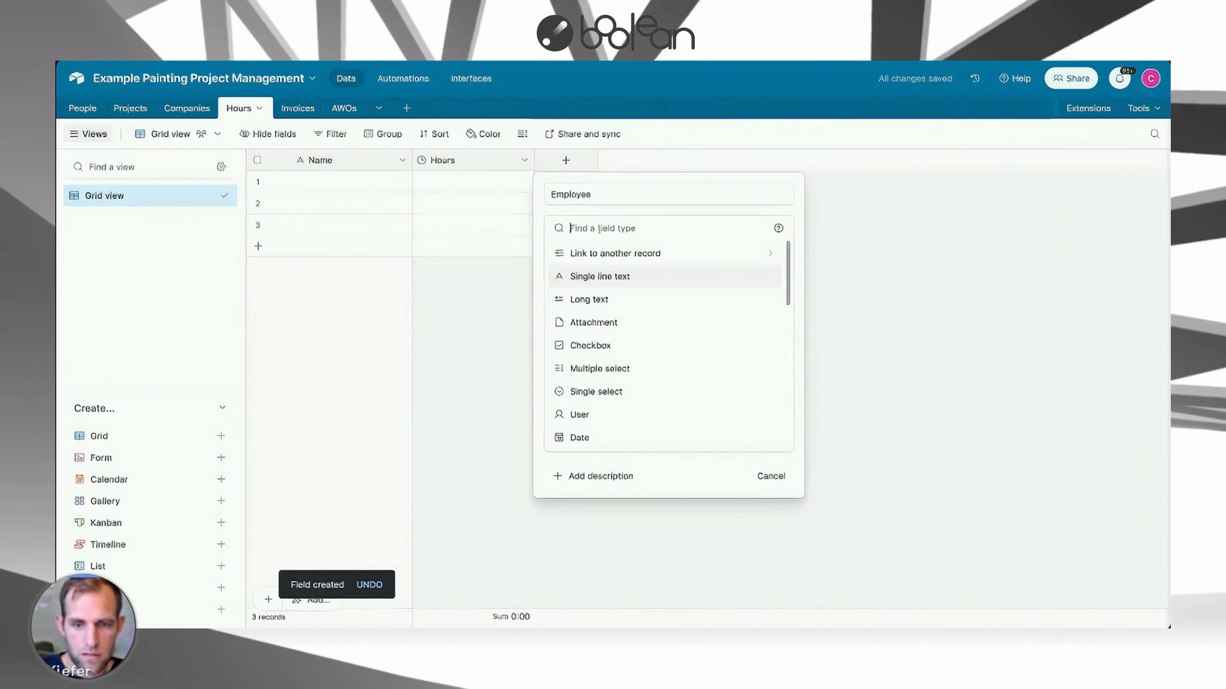
left_click(597, 250)
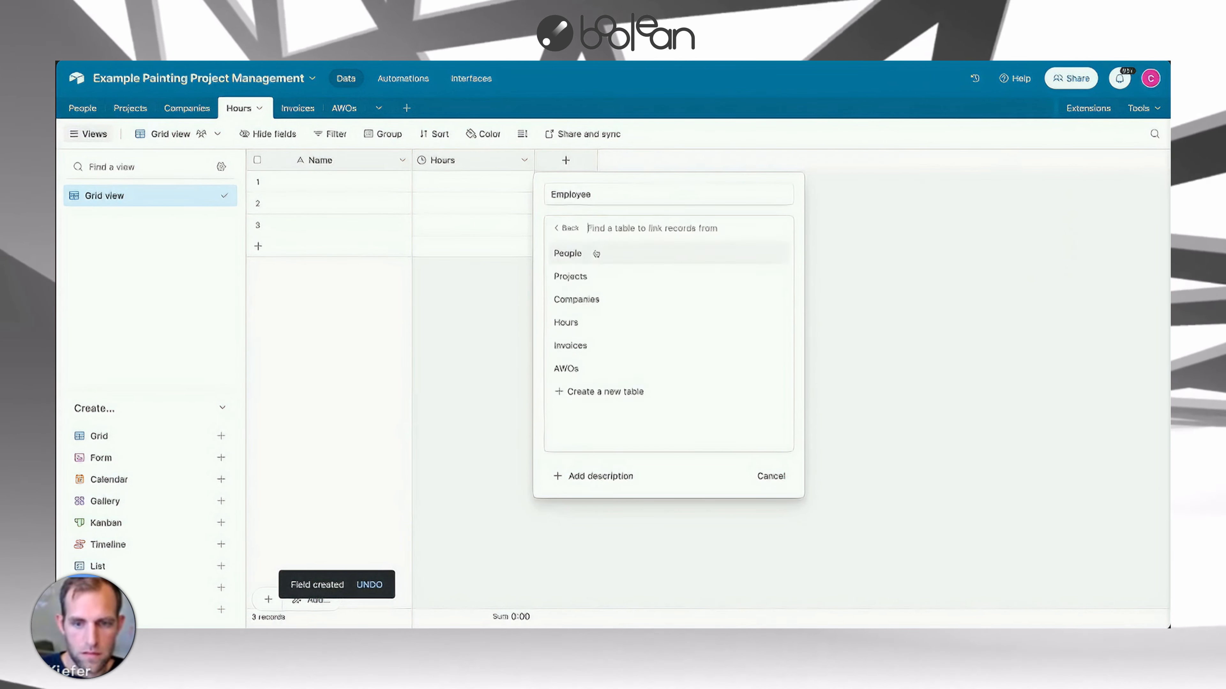
left_click(579, 263)
left_click(569, 293)
left_click(598, 316)
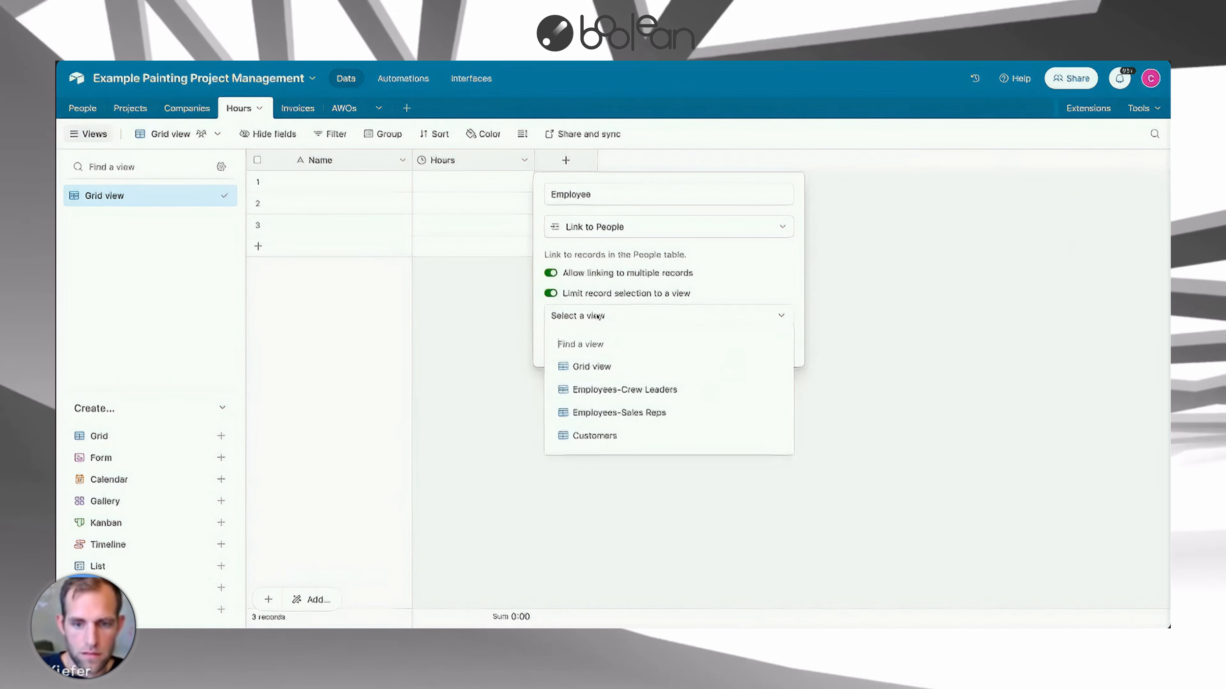
left_click(604, 390)
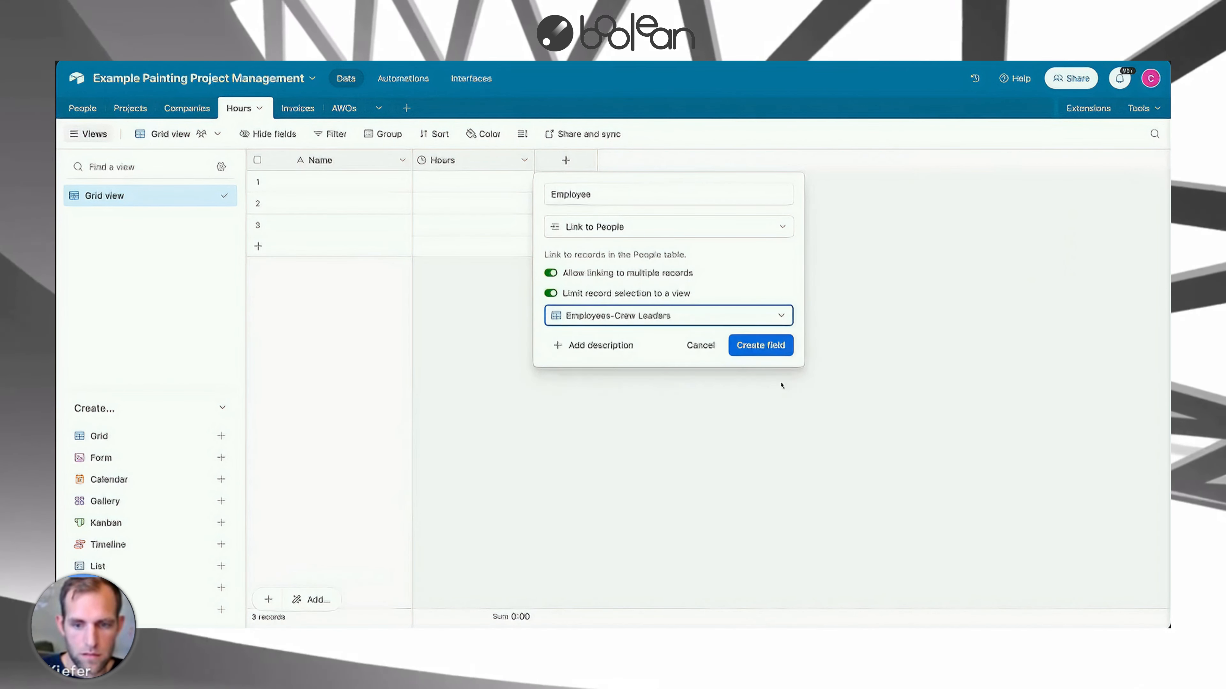
left_click(778, 345)
Add a Project field linking to the Projects table.
left_click(687, 159)
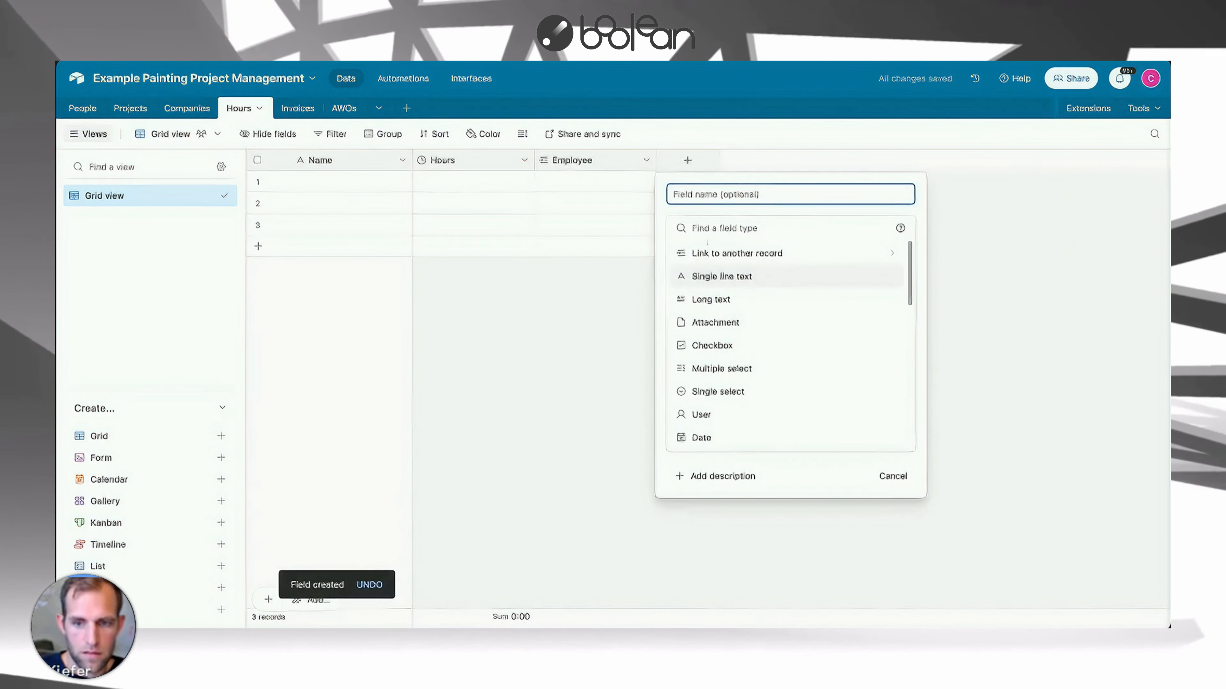
left_click(707, 253)
left_click(698, 276)
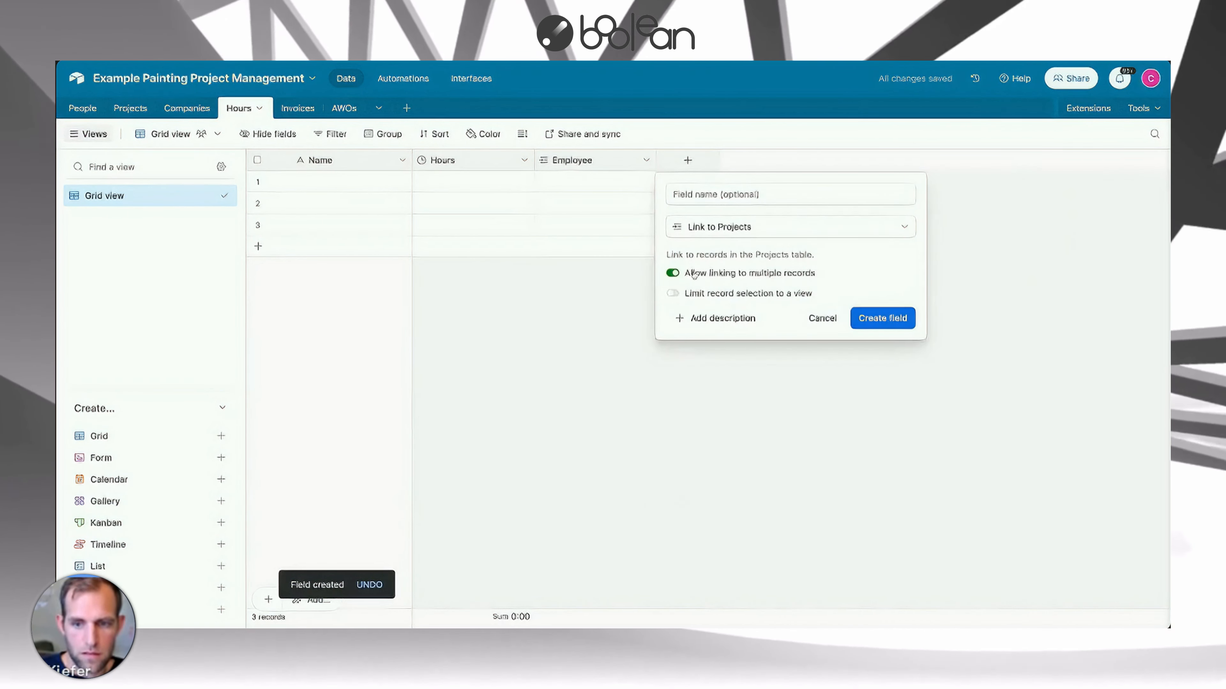
left_click(703, 198)
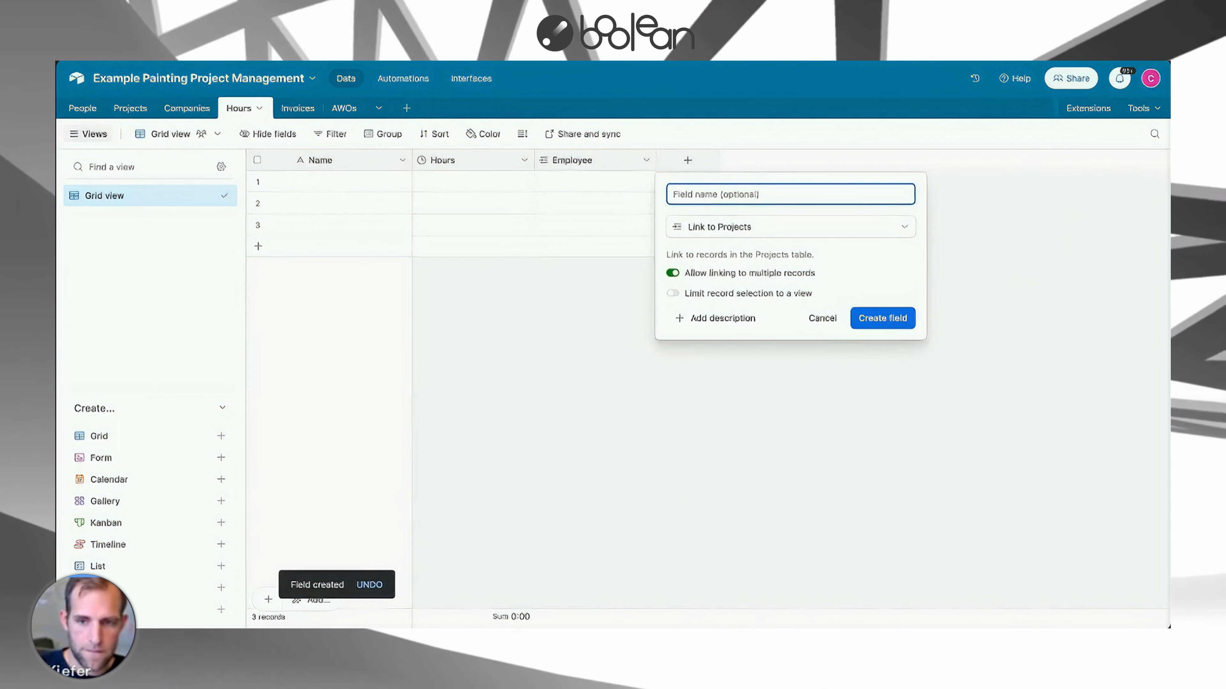
type("Project")
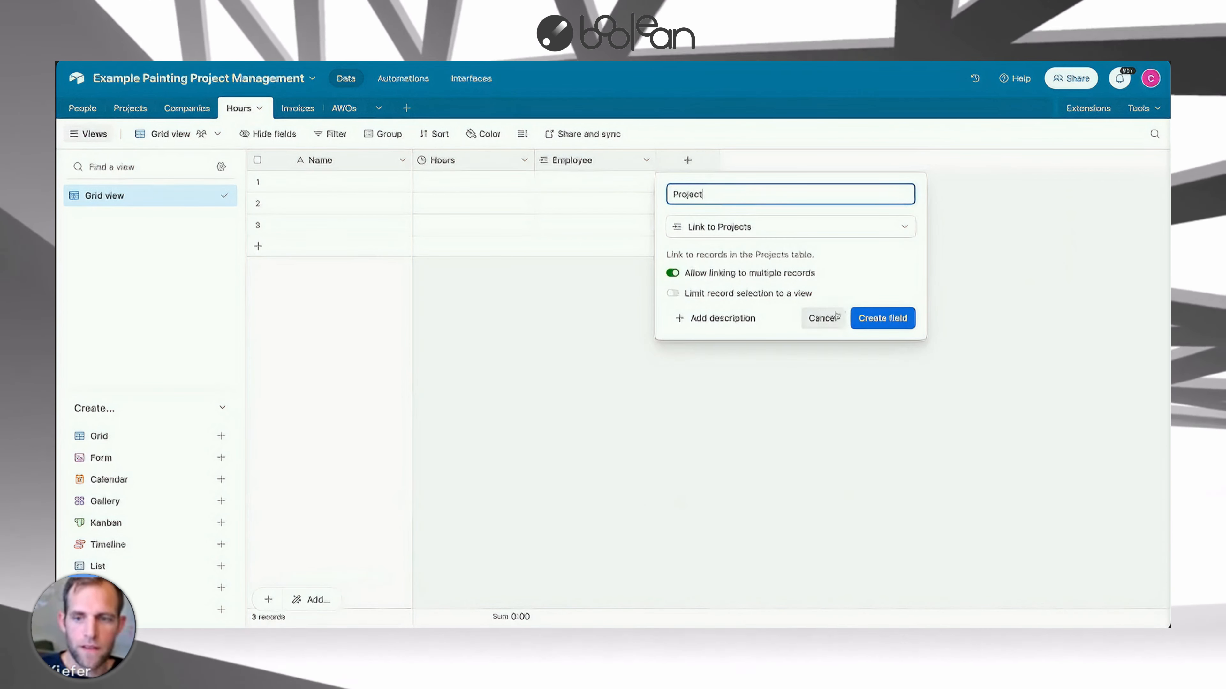
left_click(868, 318)
Add a Date field of type Date with the Local date format.
left_click(809, 161)
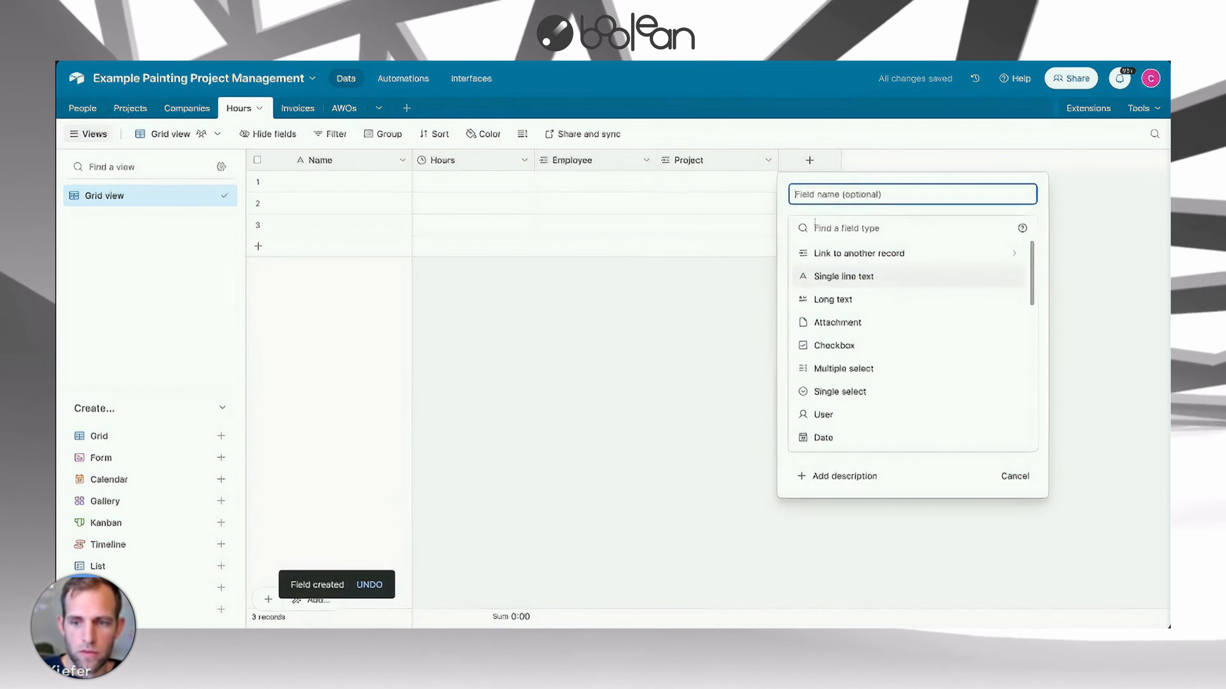
type("Date")
left_click(830, 229)
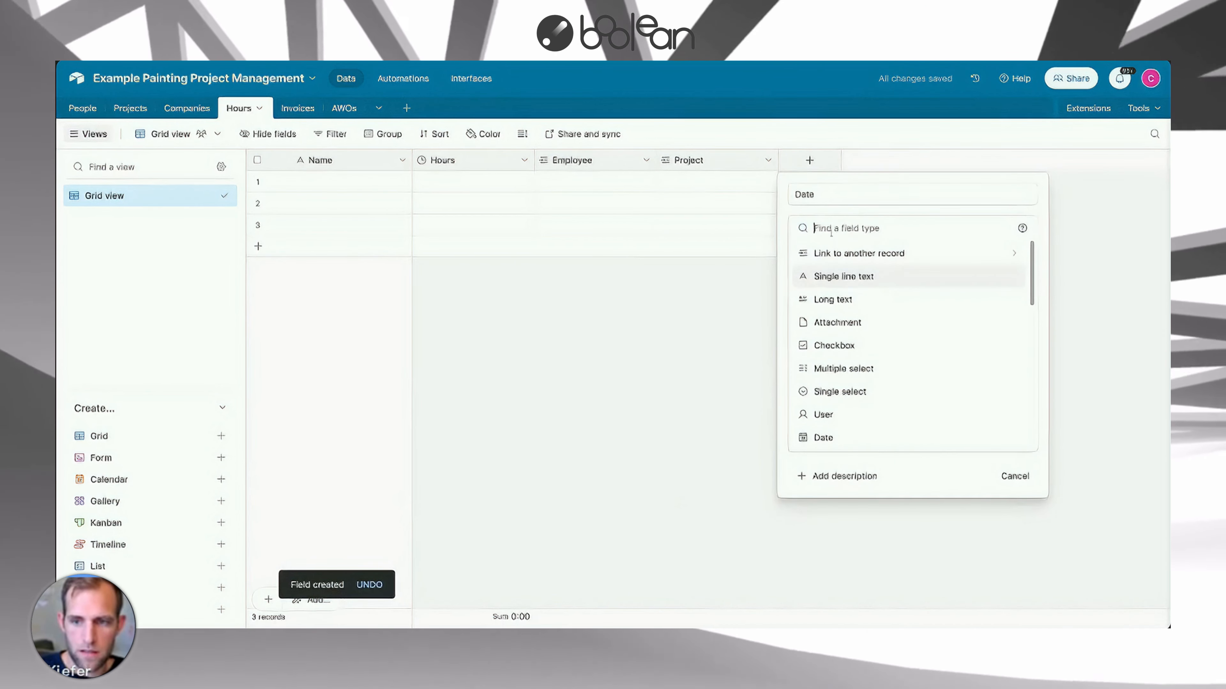
type("Date")
left_click(826, 254)
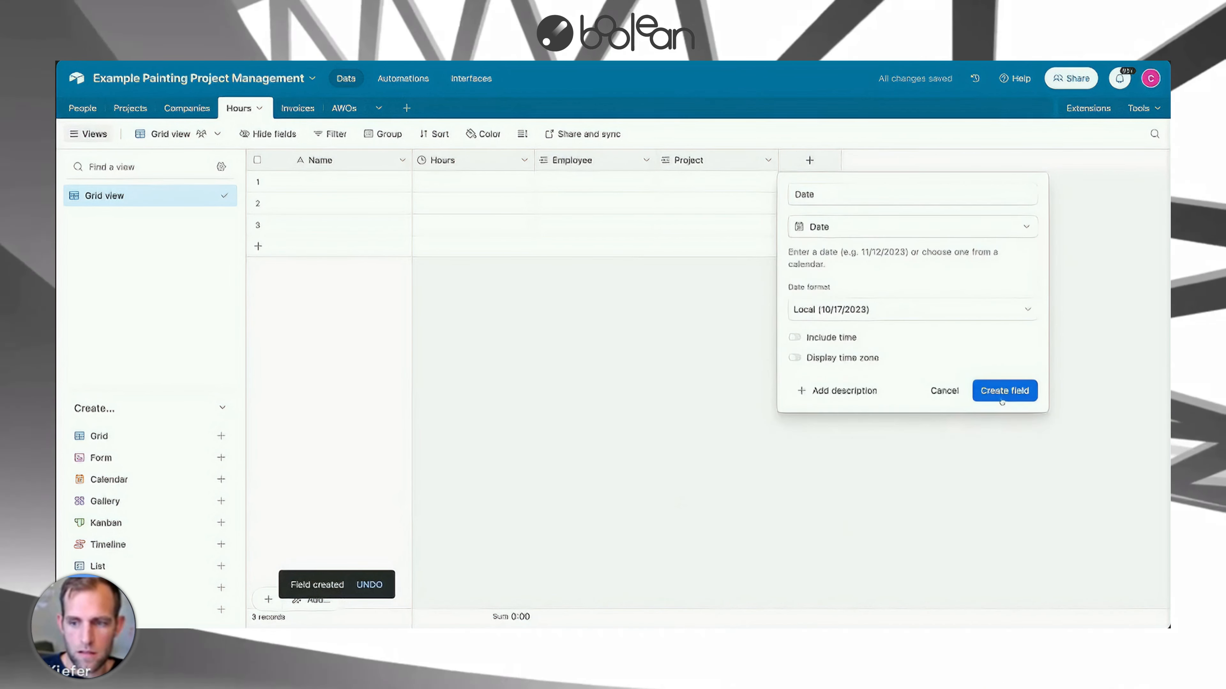
left_click(1002, 393)
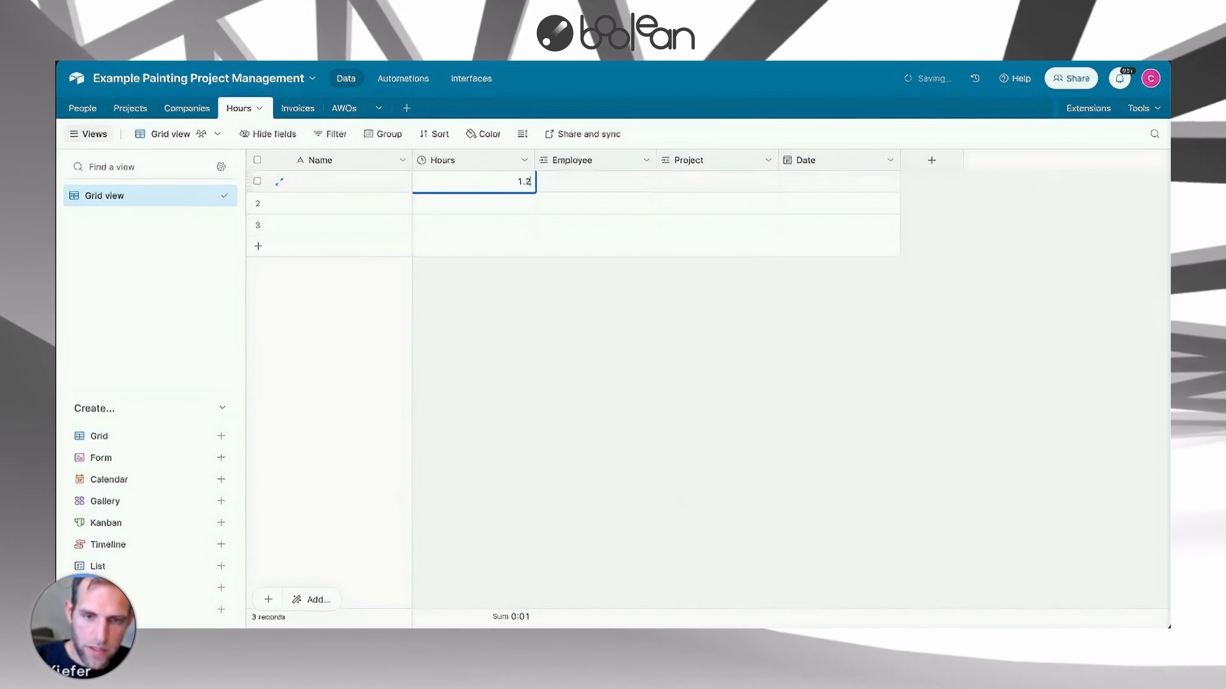
Enter 1:15 as the first record's Hours.
key("Return")
left_click(525, 188)
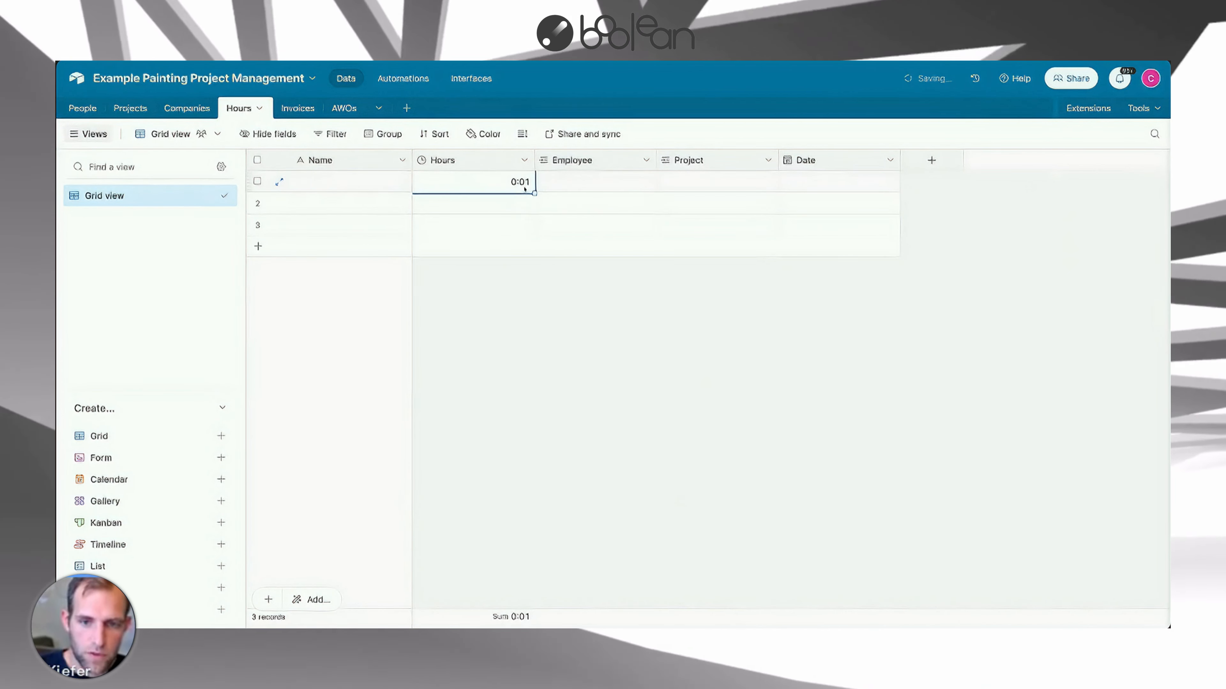
type("1")
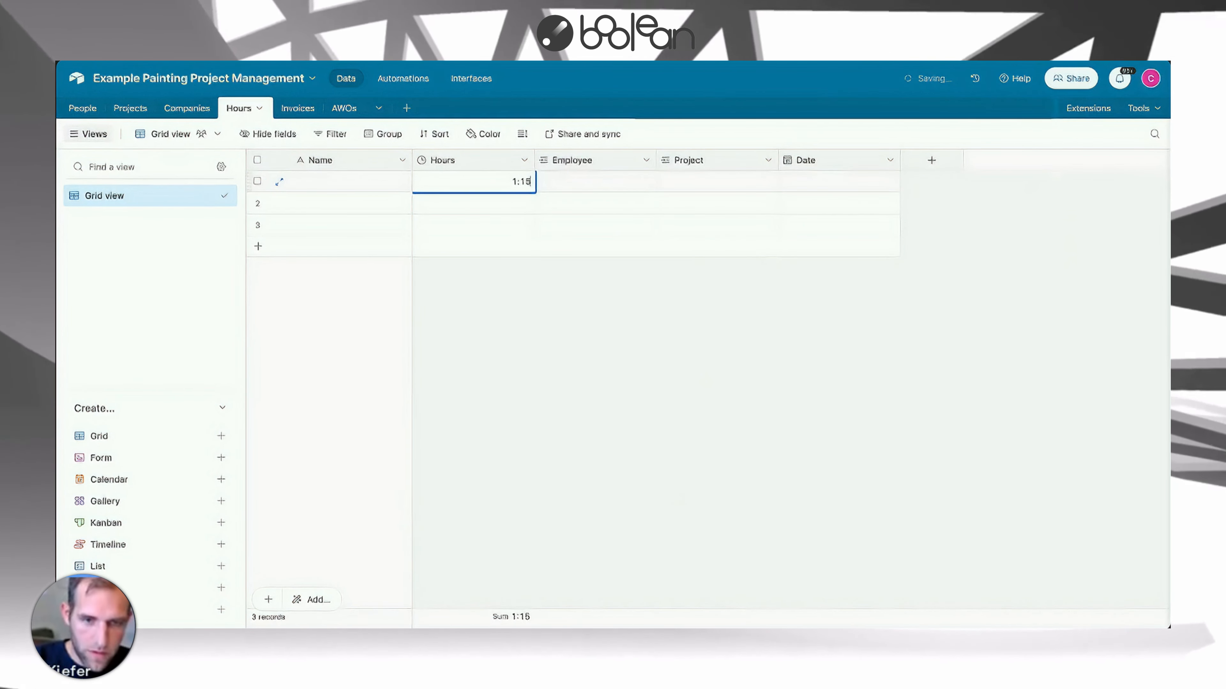
Link the first Hours record to an employee from the Employees-Crew Leaders list.
left_click(583, 186)
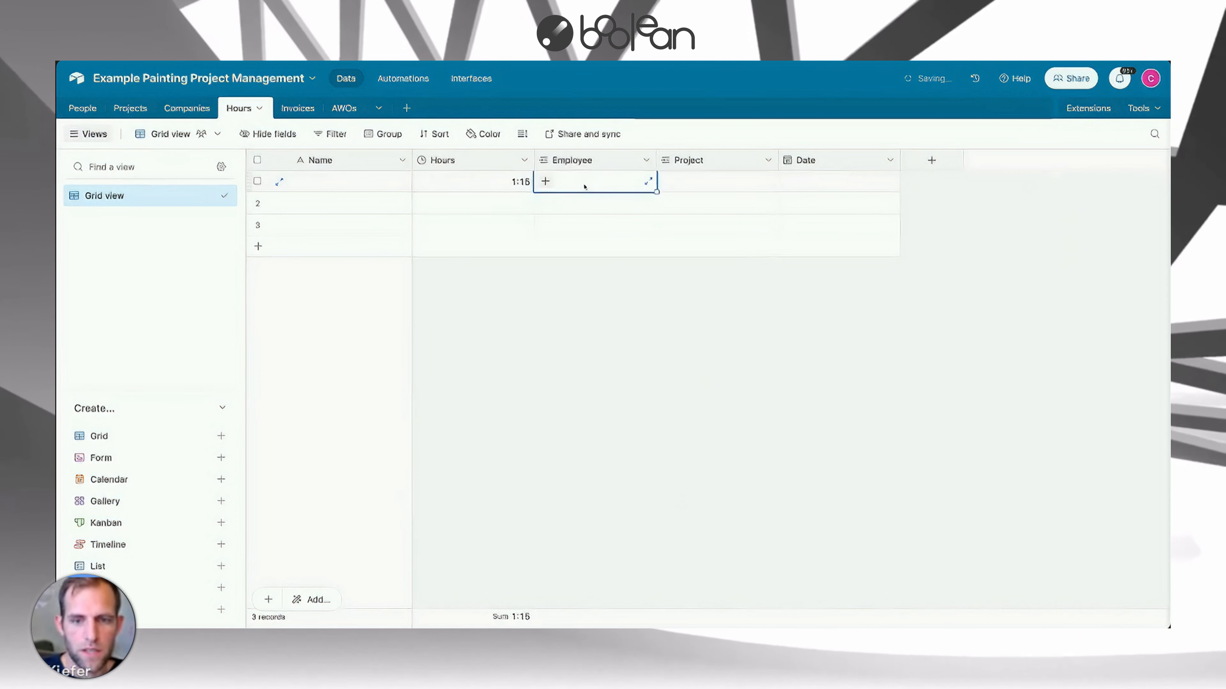
left_click(545, 181)
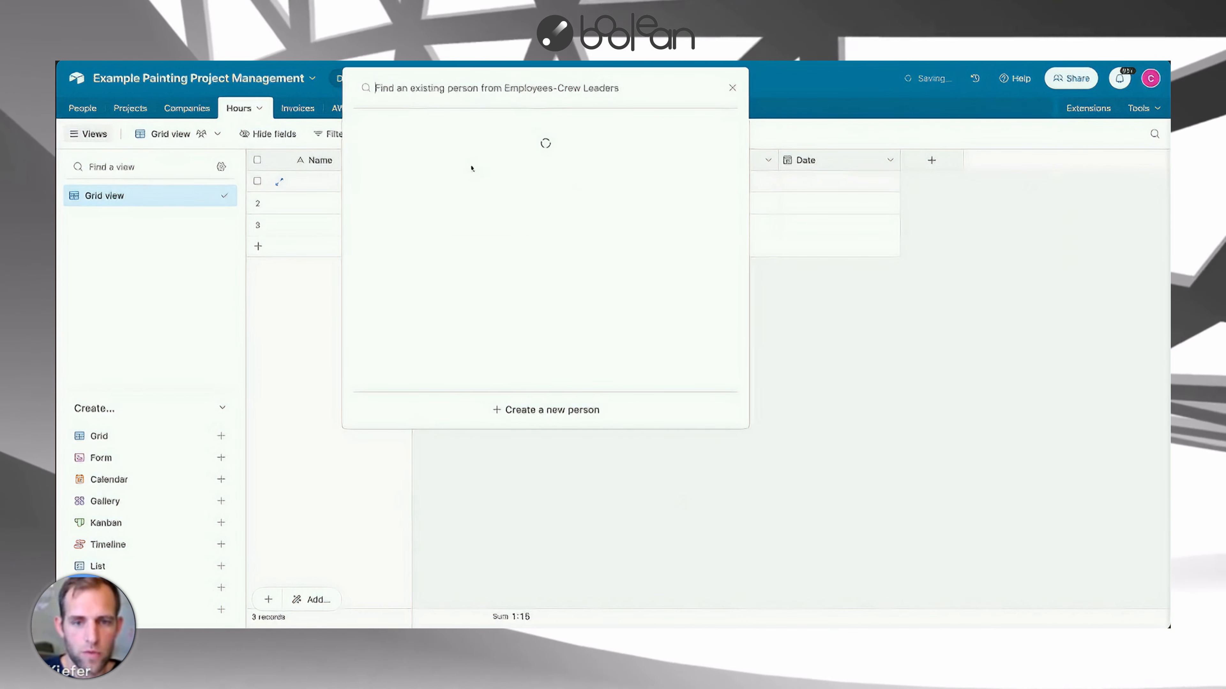
left_click(443, 146)
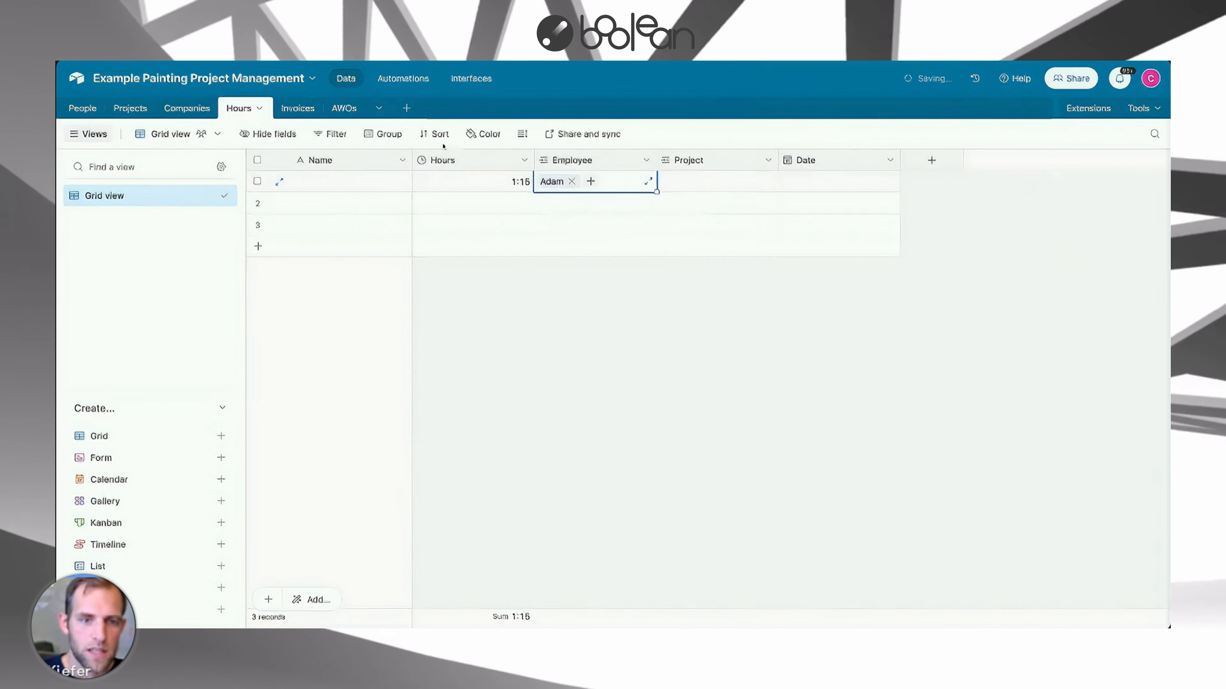
Link the first record to project 123456 and set its Date to 10/17/2023.
left_click(669, 183)
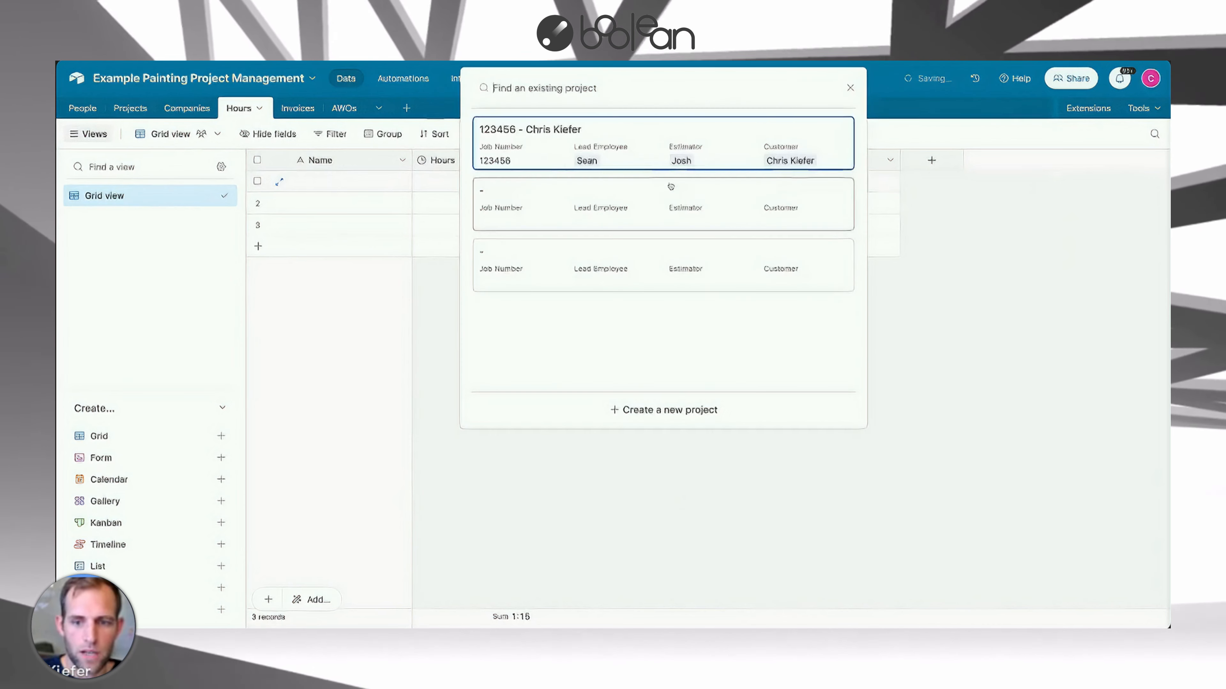
left_click(537, 147)
left_click(802, 186)
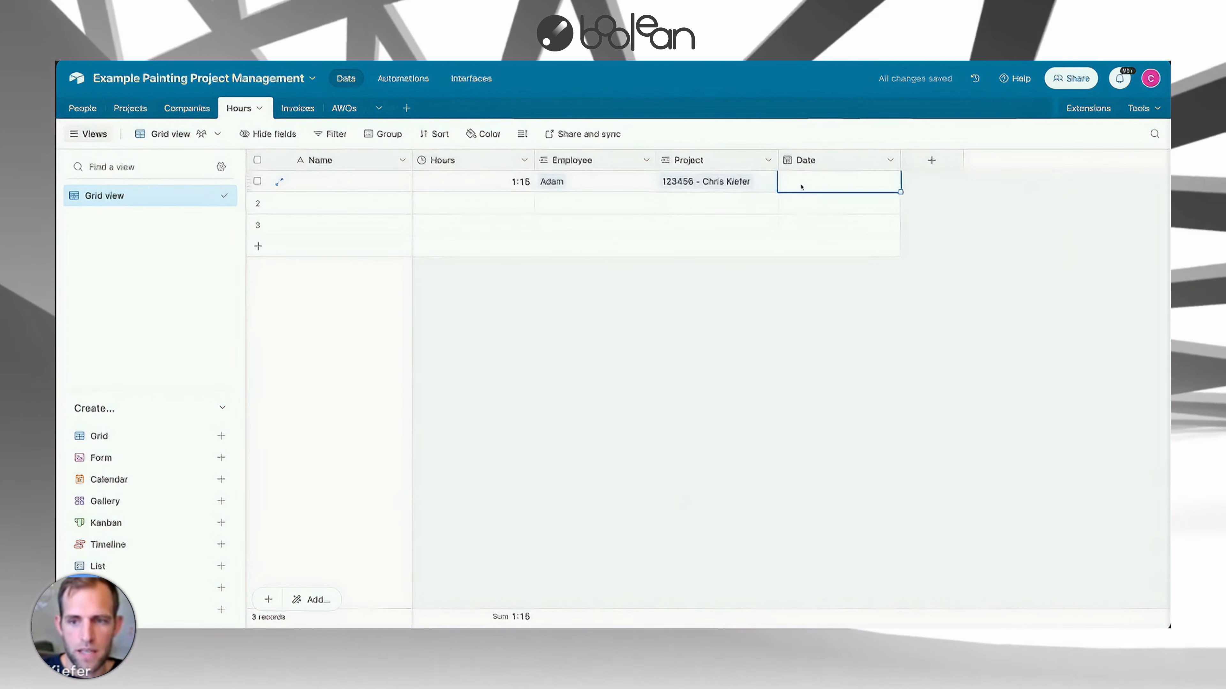
left_click(802, 184)
left_click(843, 284)
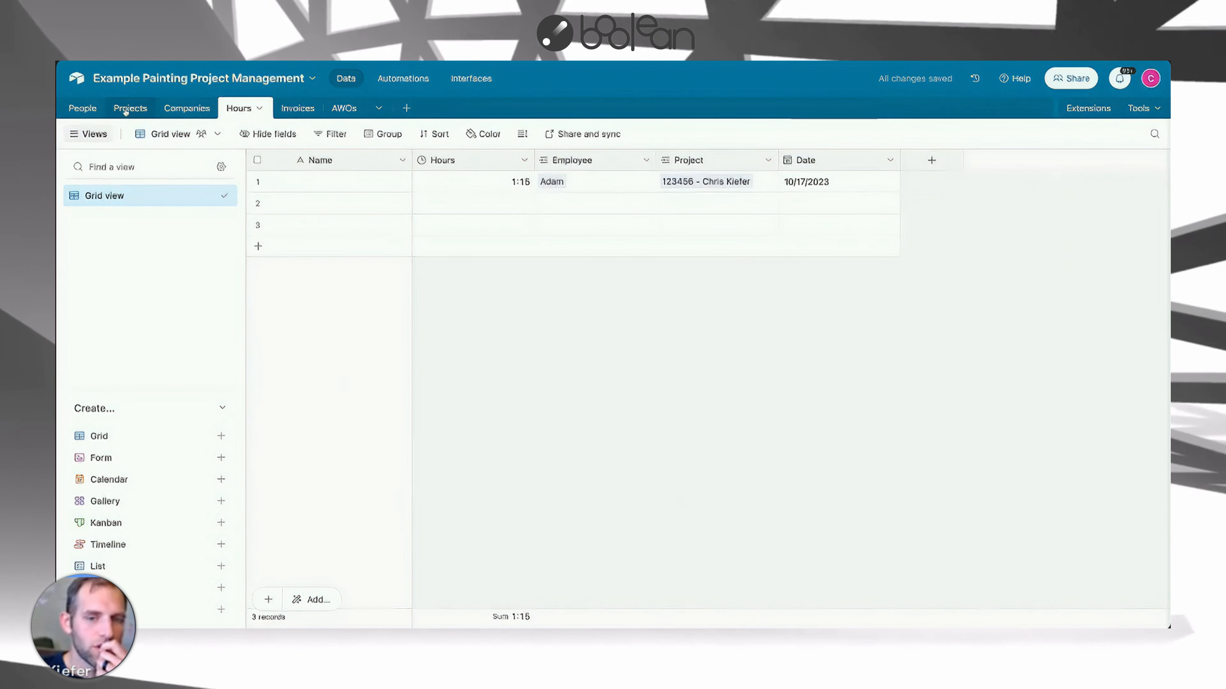
Link the second record to another employee and to project 123456.
left_click(553, 206)
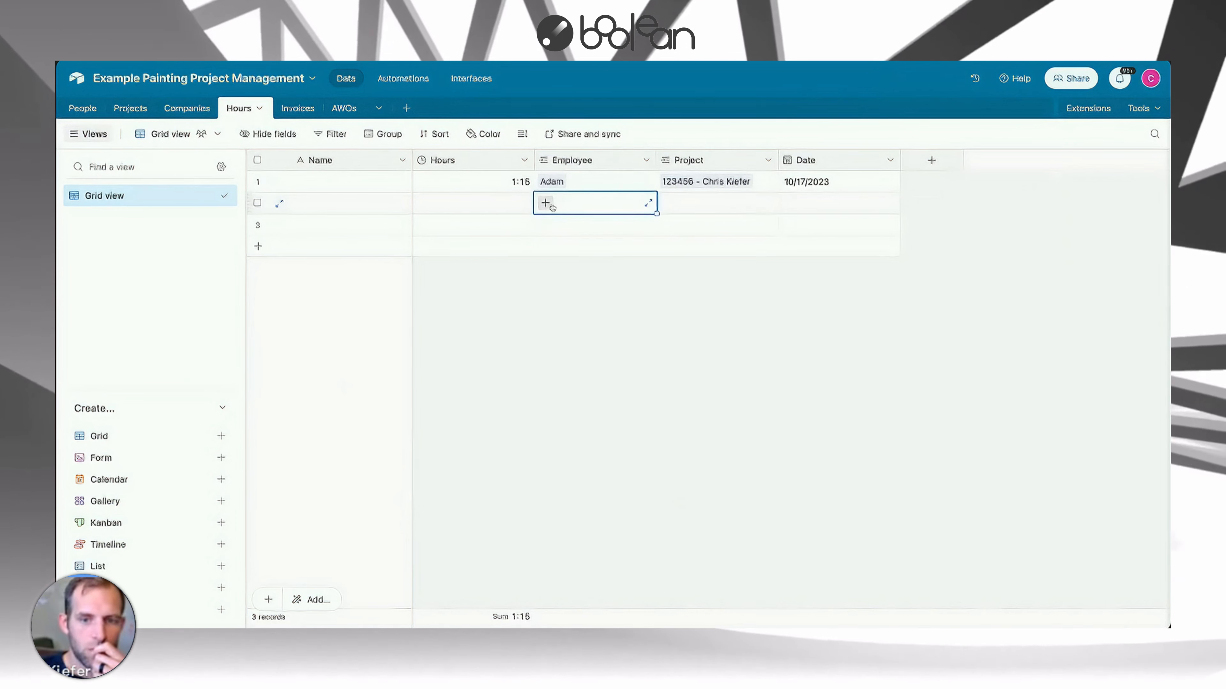
left_click(549, 208)
left_click(549, 208)
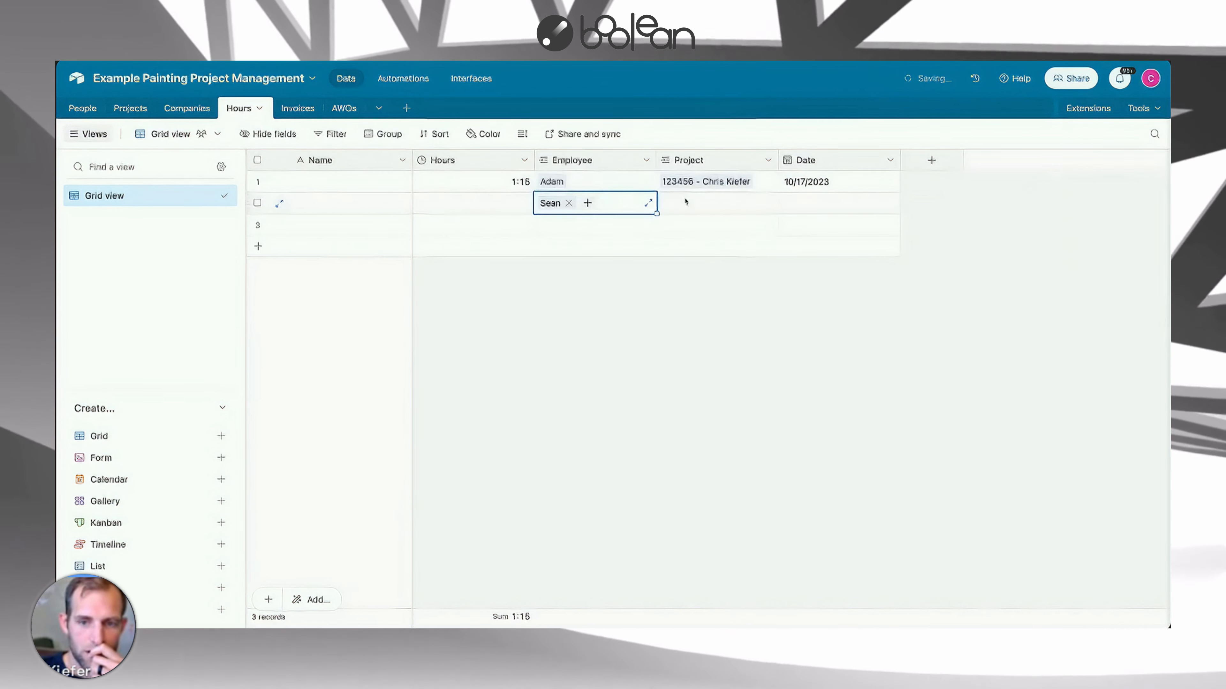
left_click(675, 205)
left_click(676, 205)
left_click(675, 145)
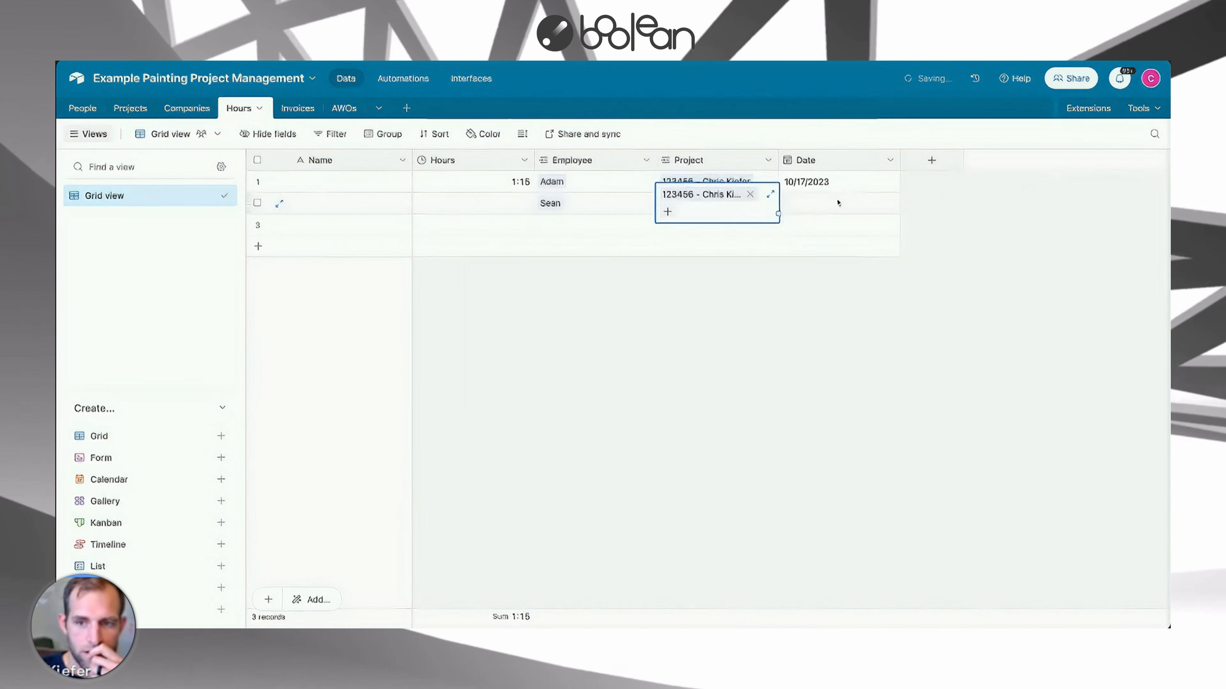
Set the second record's Date to 10/17/2023 and its Hours to 2:30.
left_click(788, 204)
left_click(791, 206)
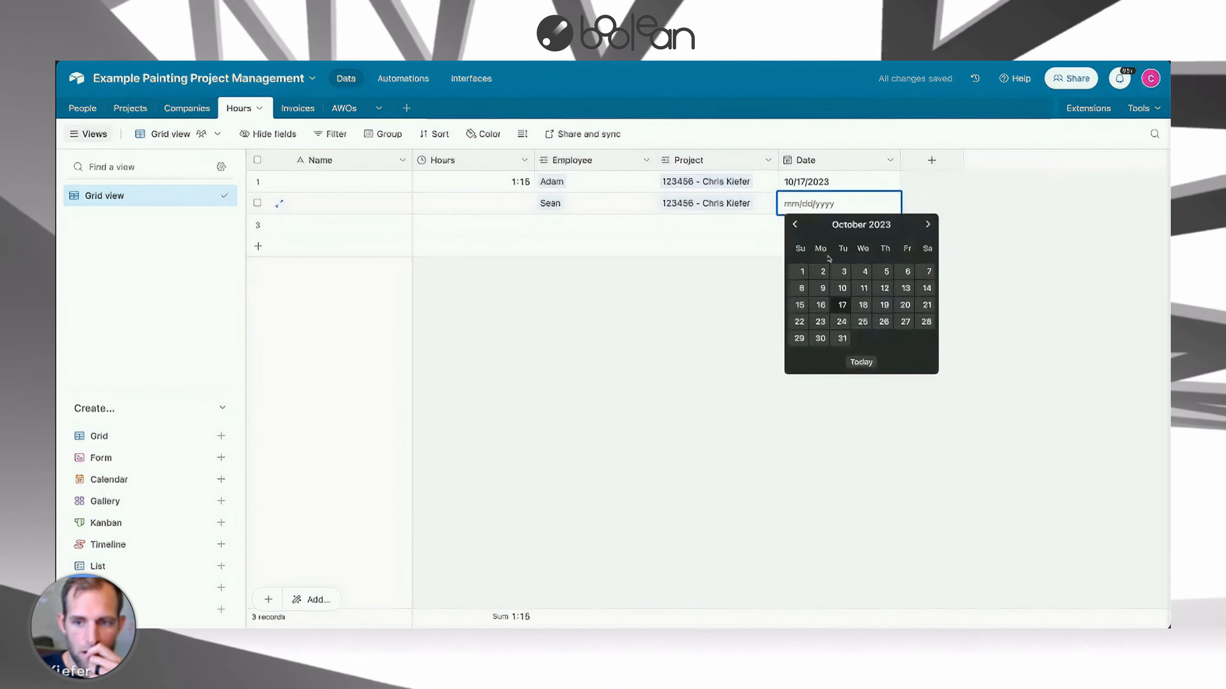
left_click(838, 305)
left_click(507, 206)
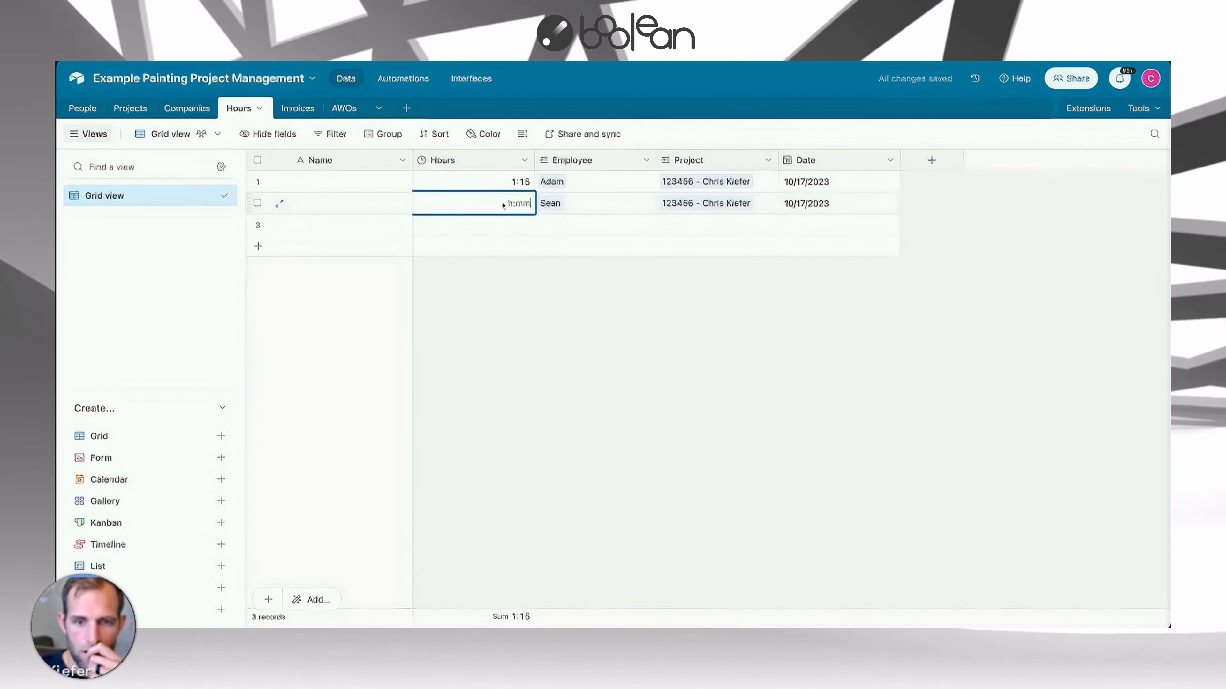
type("2")
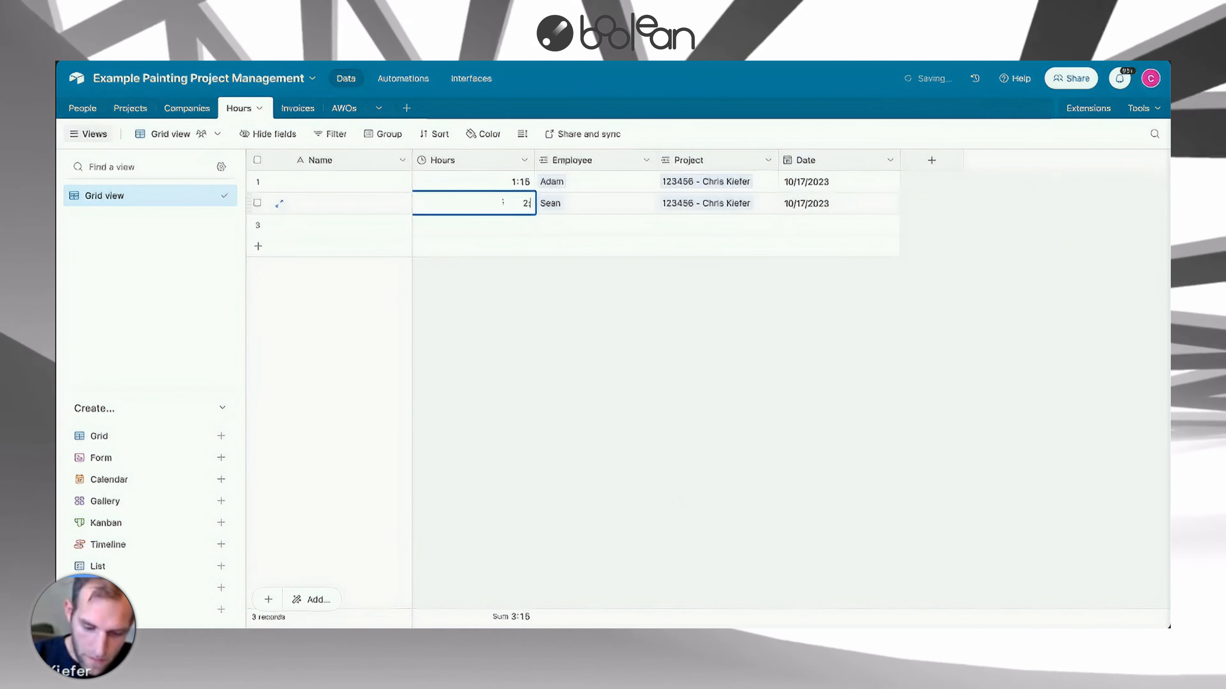
type(":30")
key("Return")
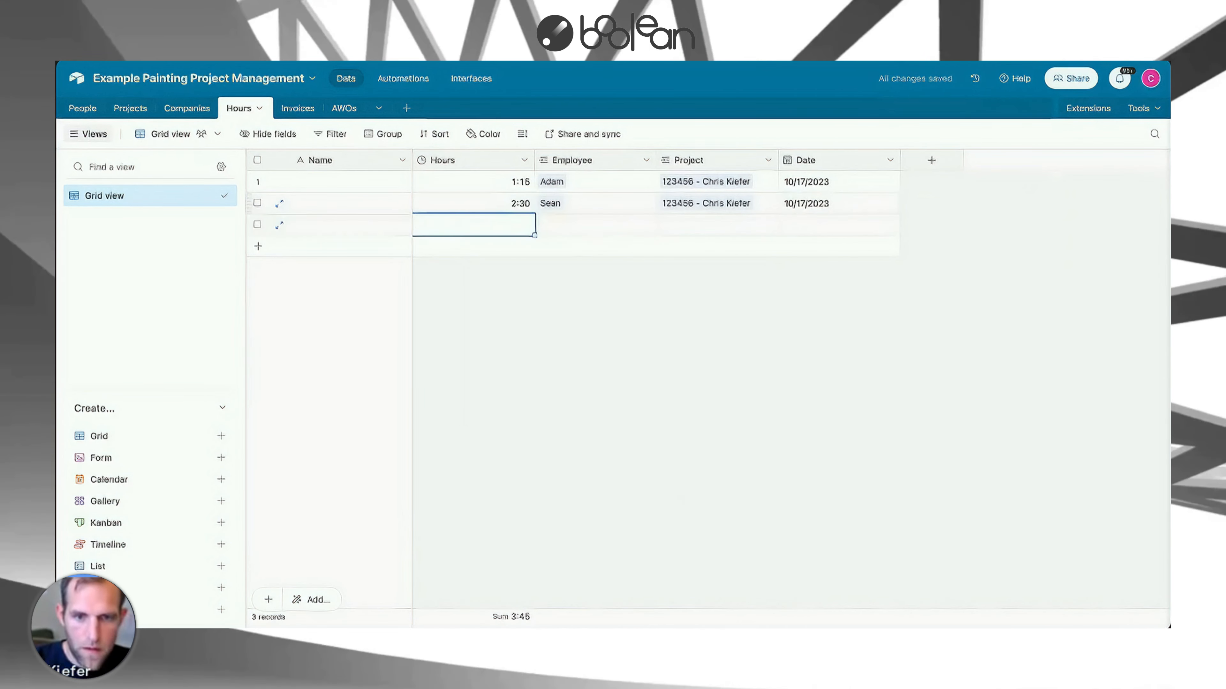
left_click(641, 308)
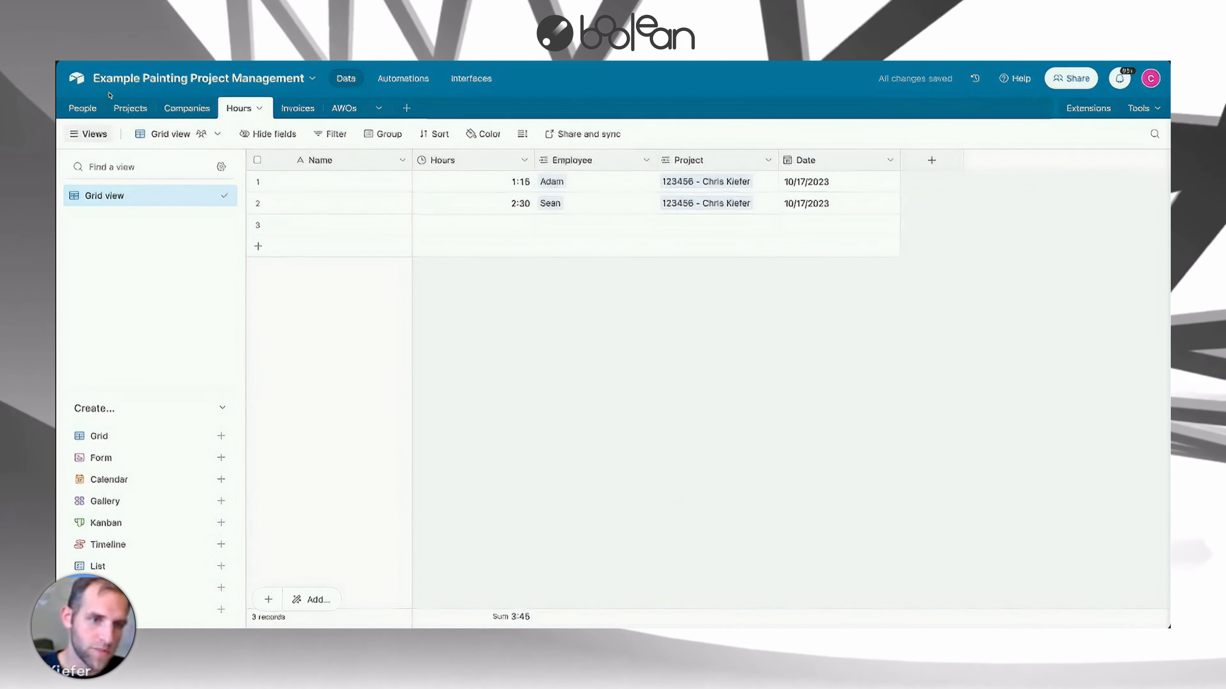
In the Projects Finance view, add a Total Hours Worked rollup field summing the Hours field of linked Hours records.
left_click(130, 108)
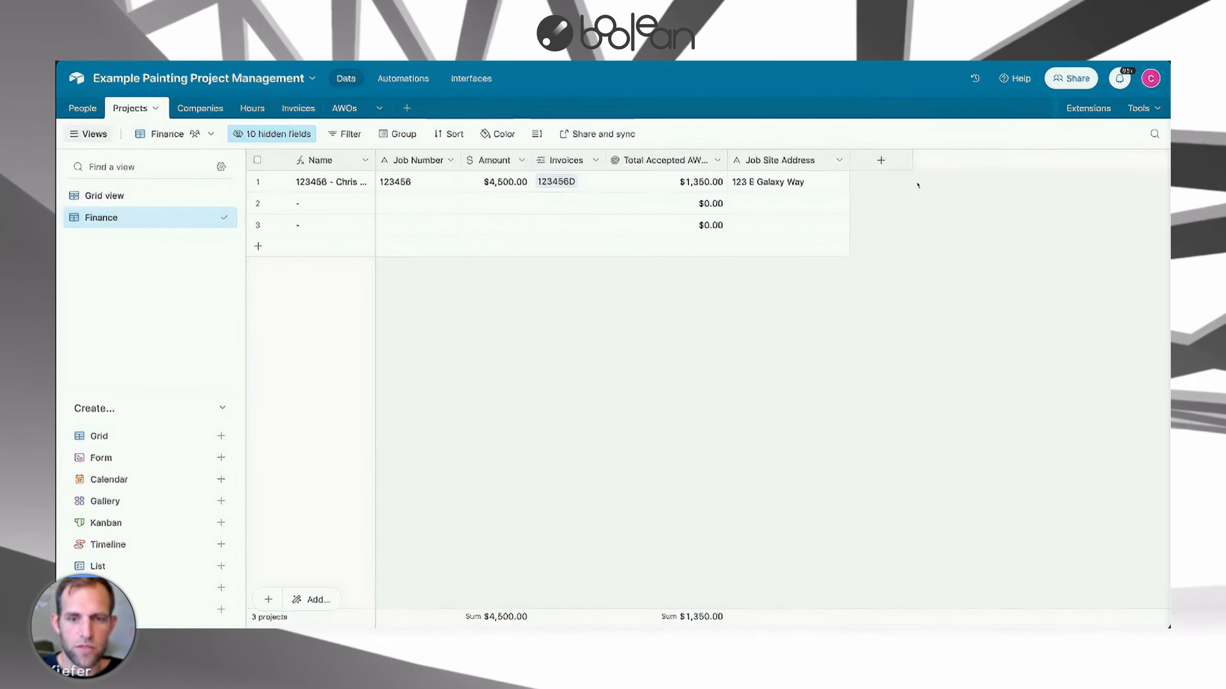
left_click(881, 161)
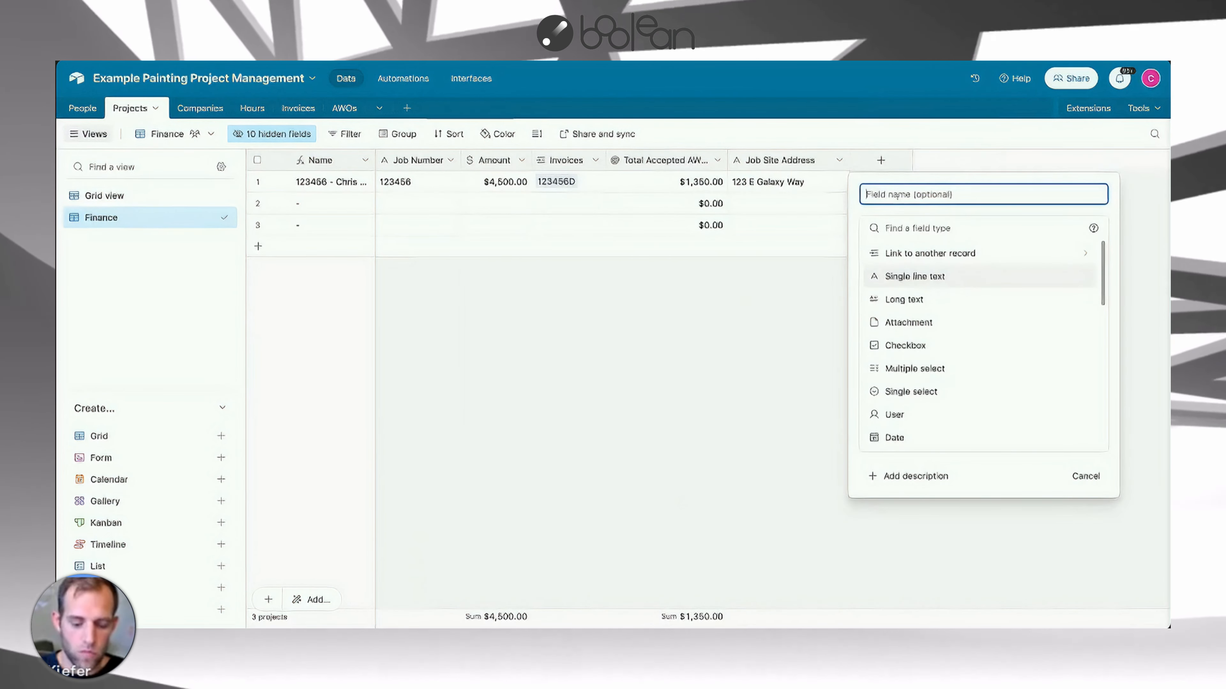
type("Tot")
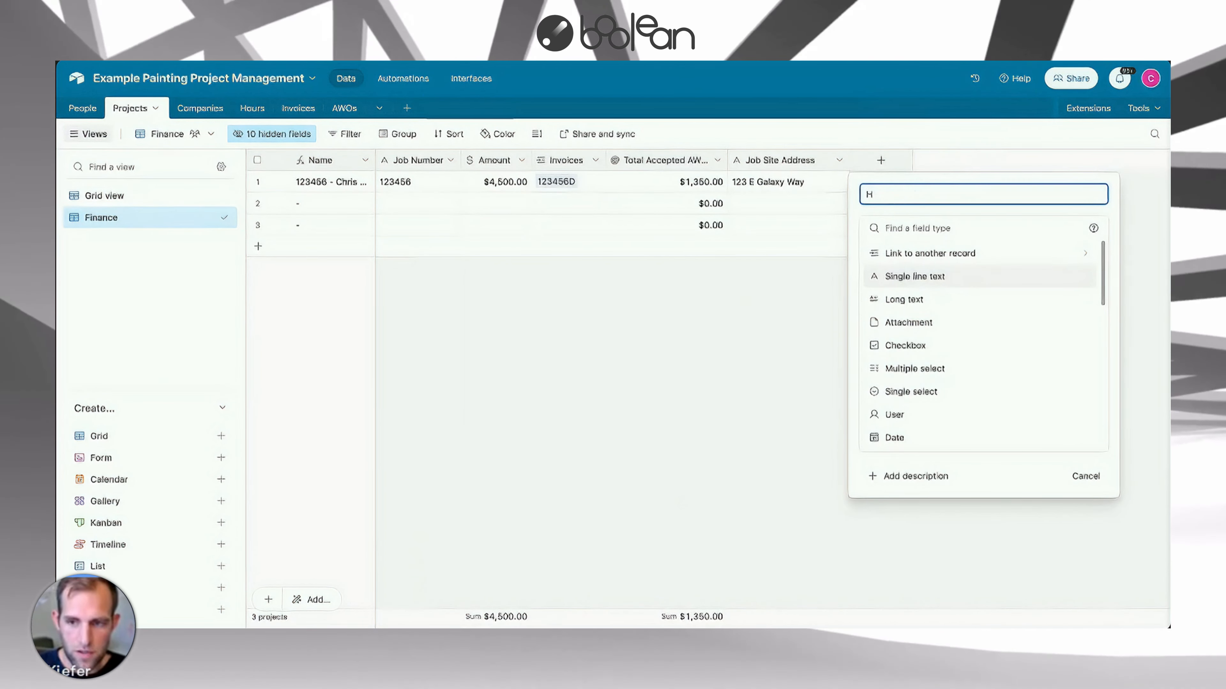
type("al ")
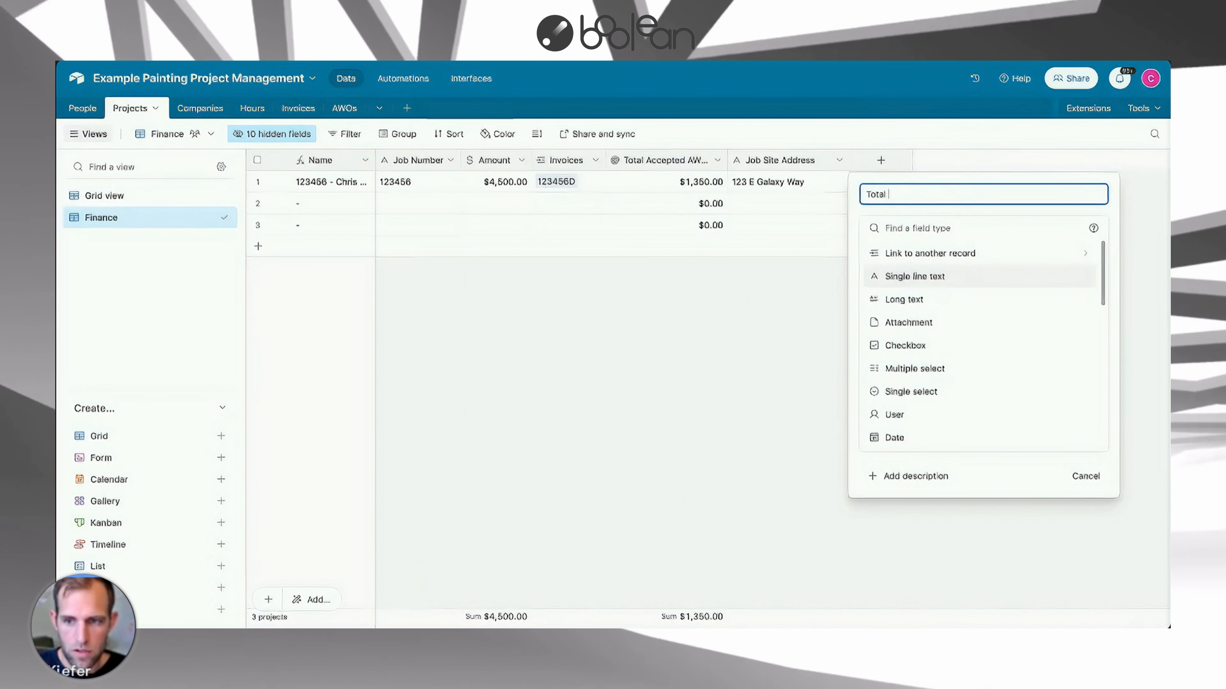
type("Hours Worked")
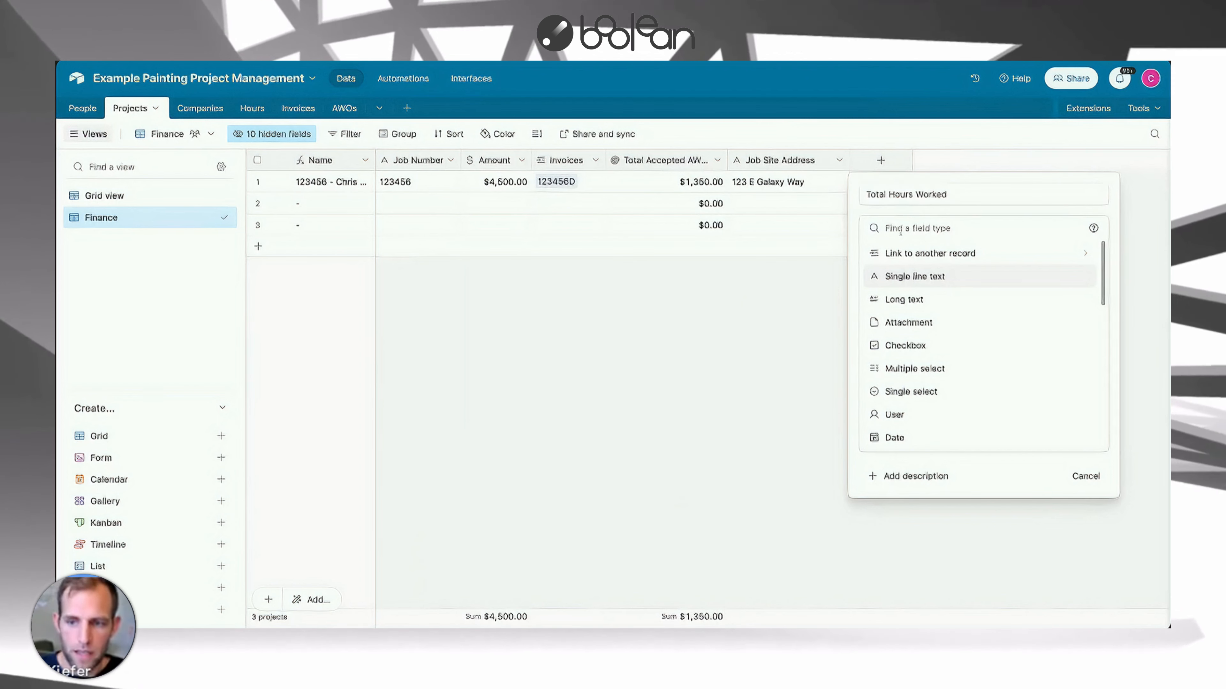
type("roll")
left_click(902, 253)
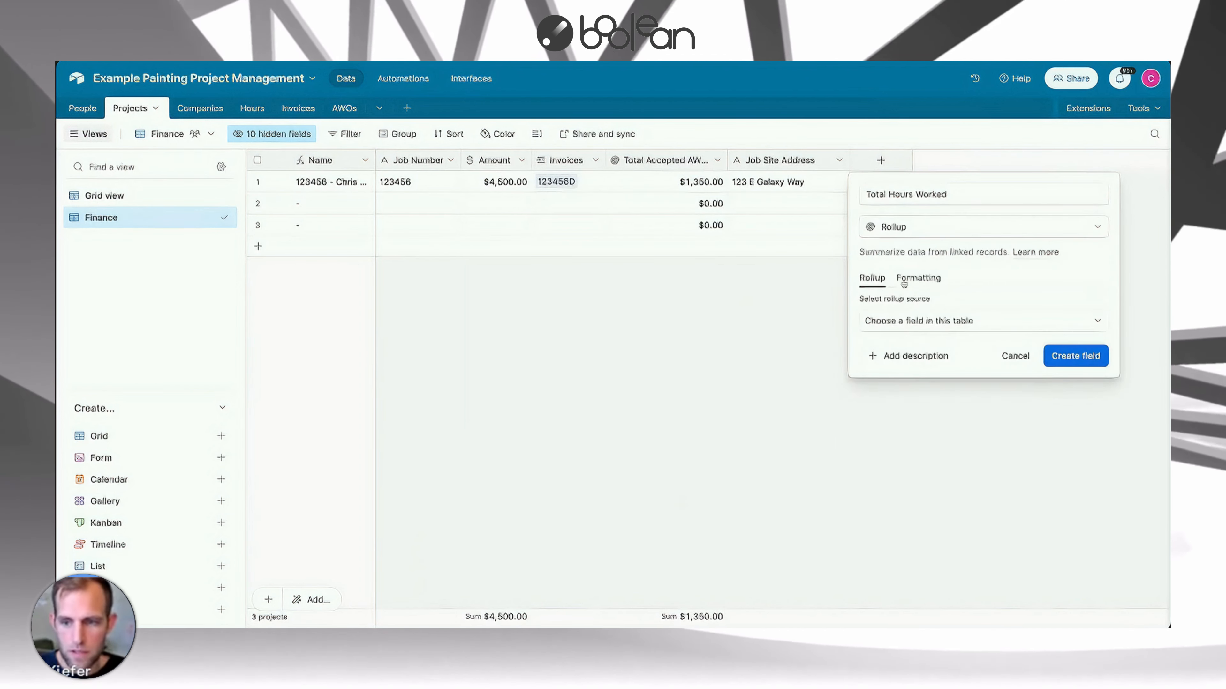
left_click(905, 320)
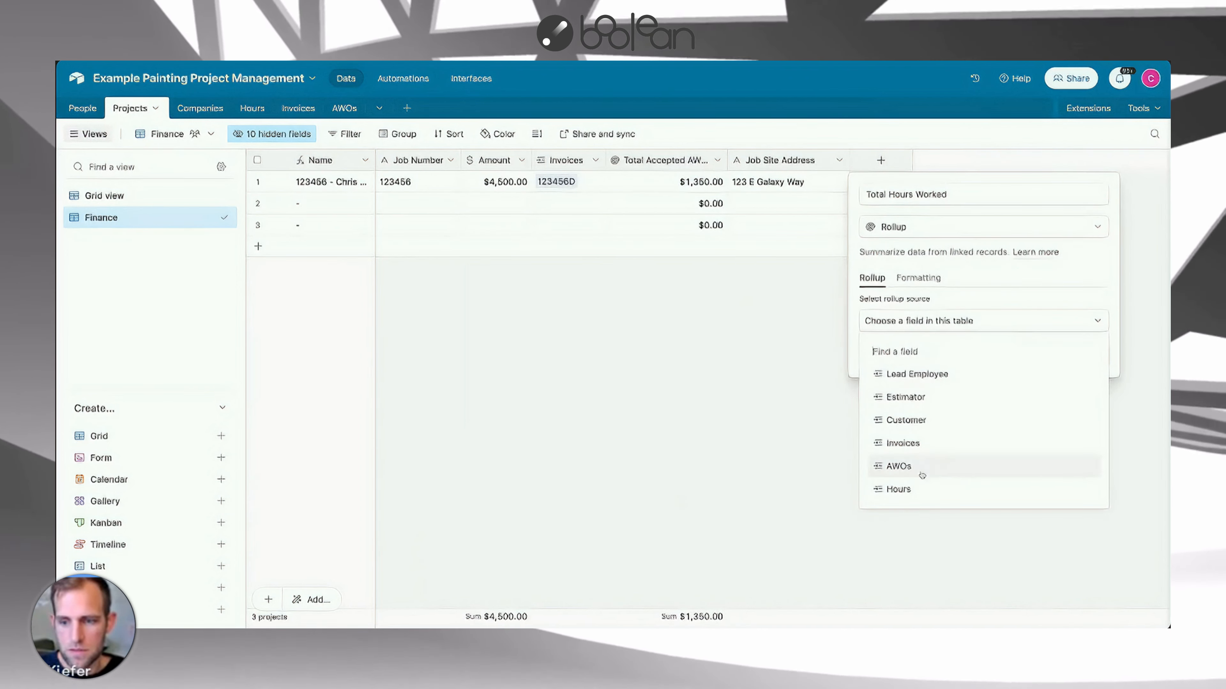
left_click(919, 487)
left_click(882, 367)
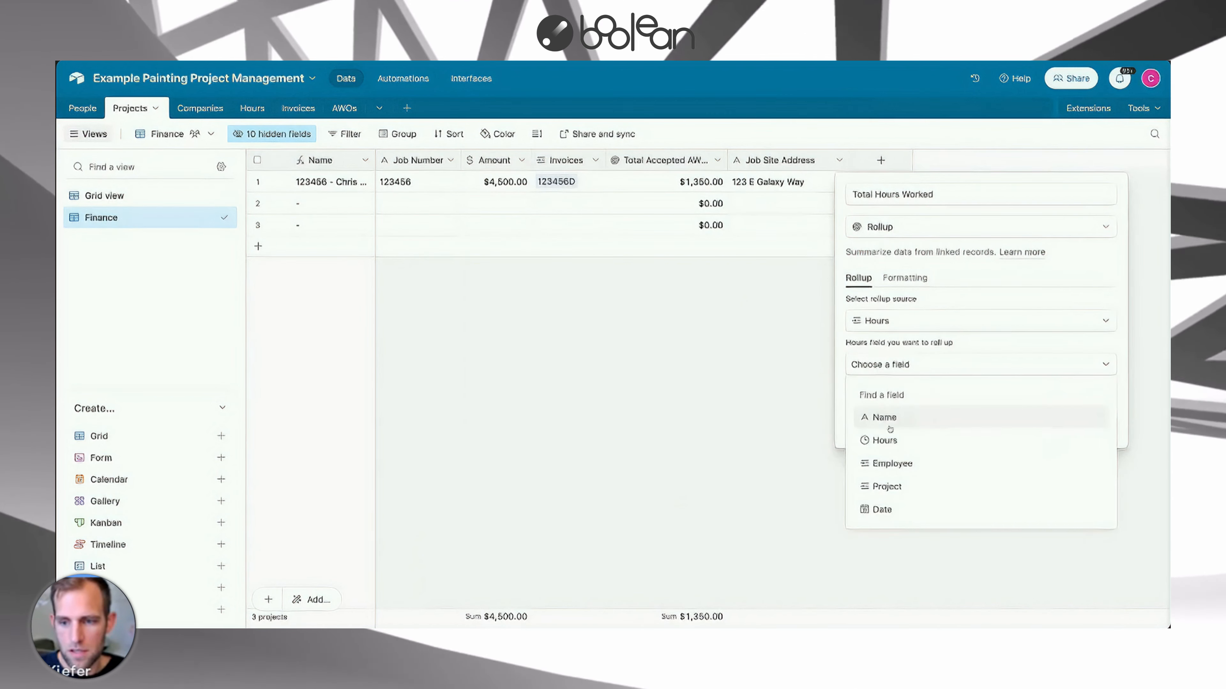
left_click(884, 437)
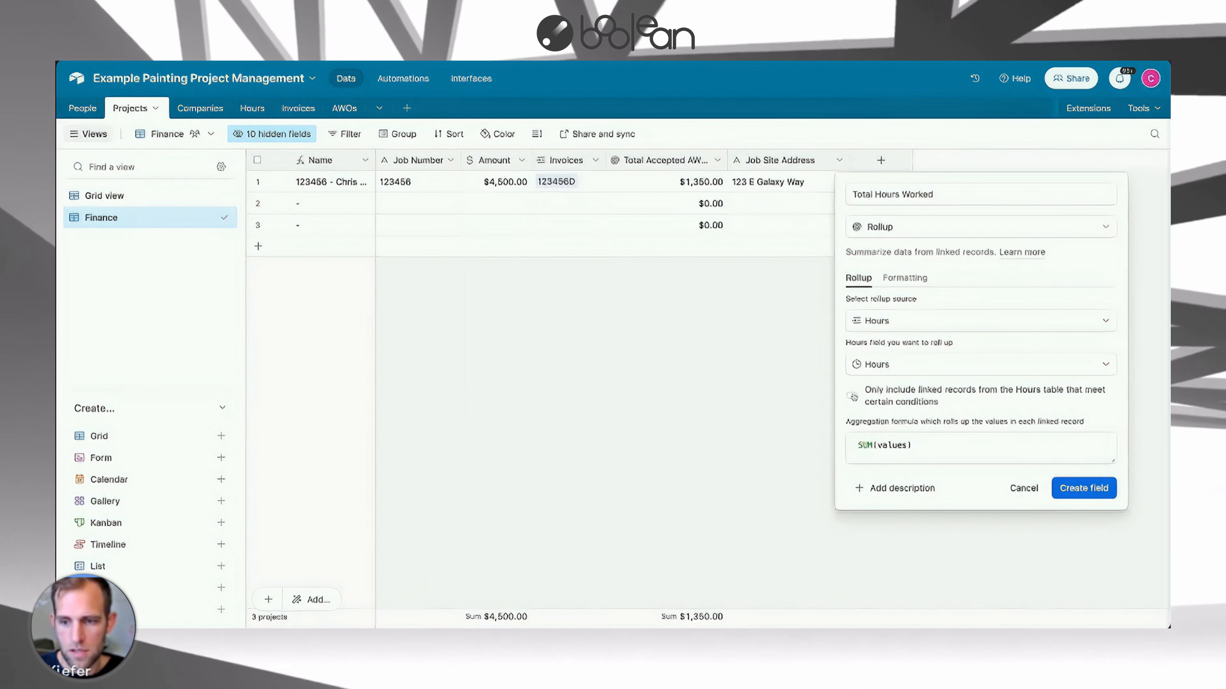
left_click(1083, 488)
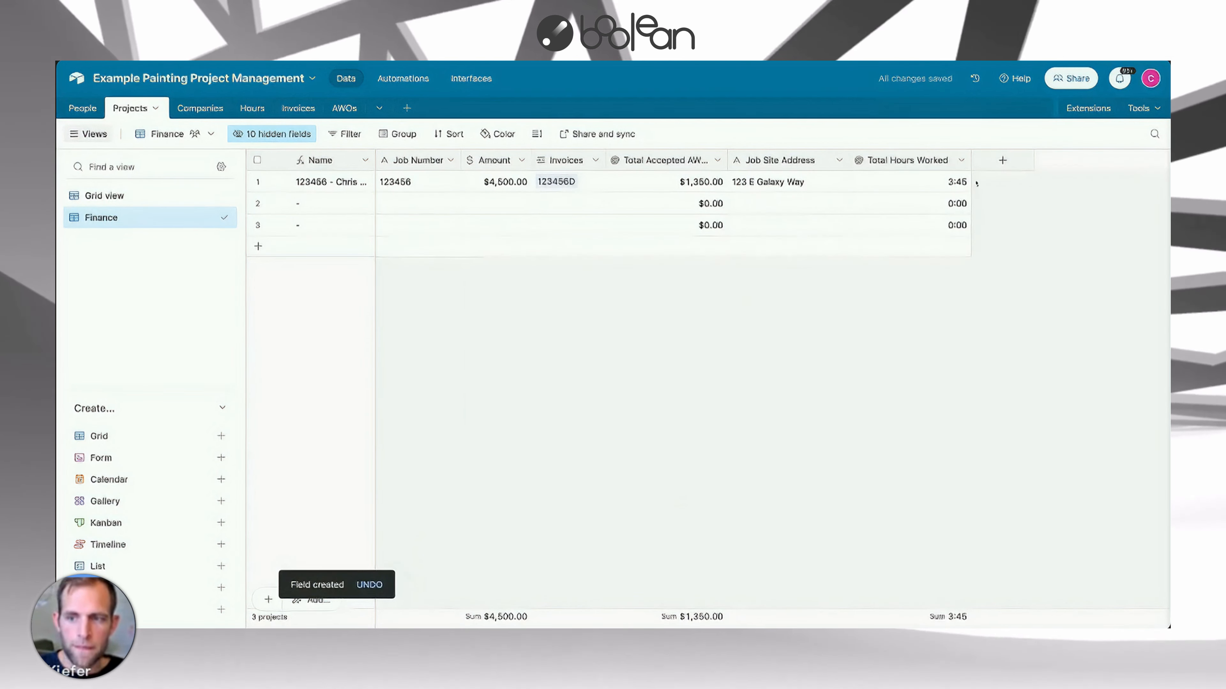
Reopen the Total Hours Worked field's settings to review its rollup configuration.
left_click(937, 187)
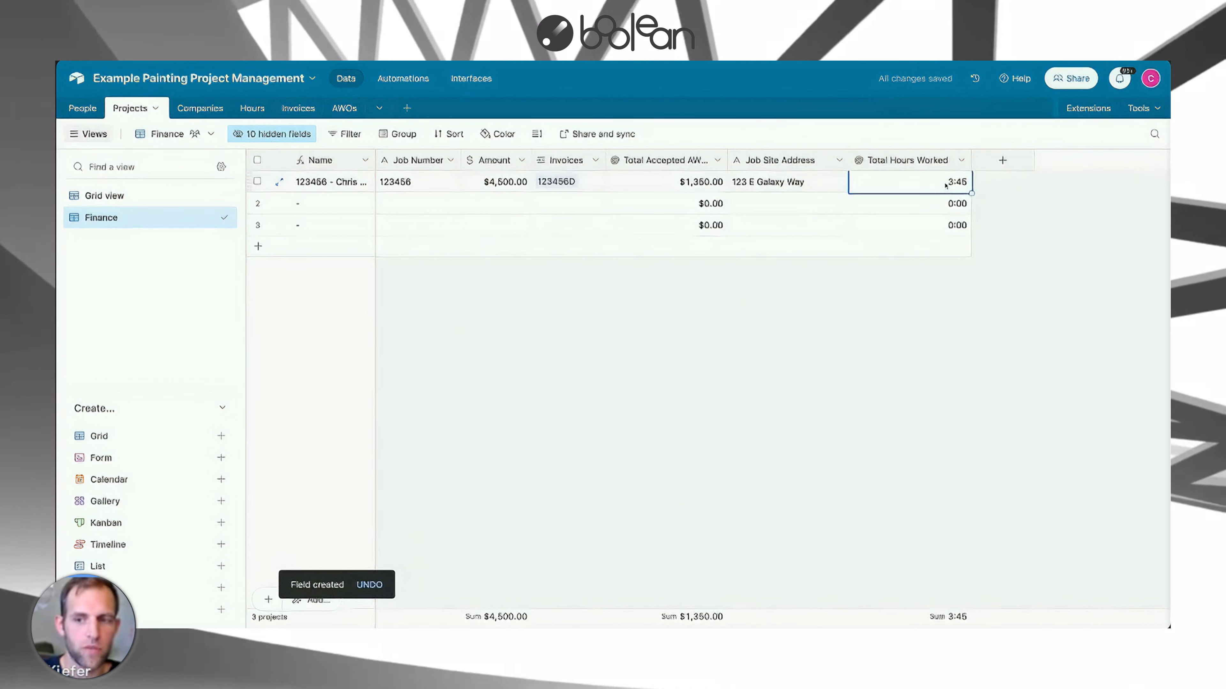
left_click(962, 162)
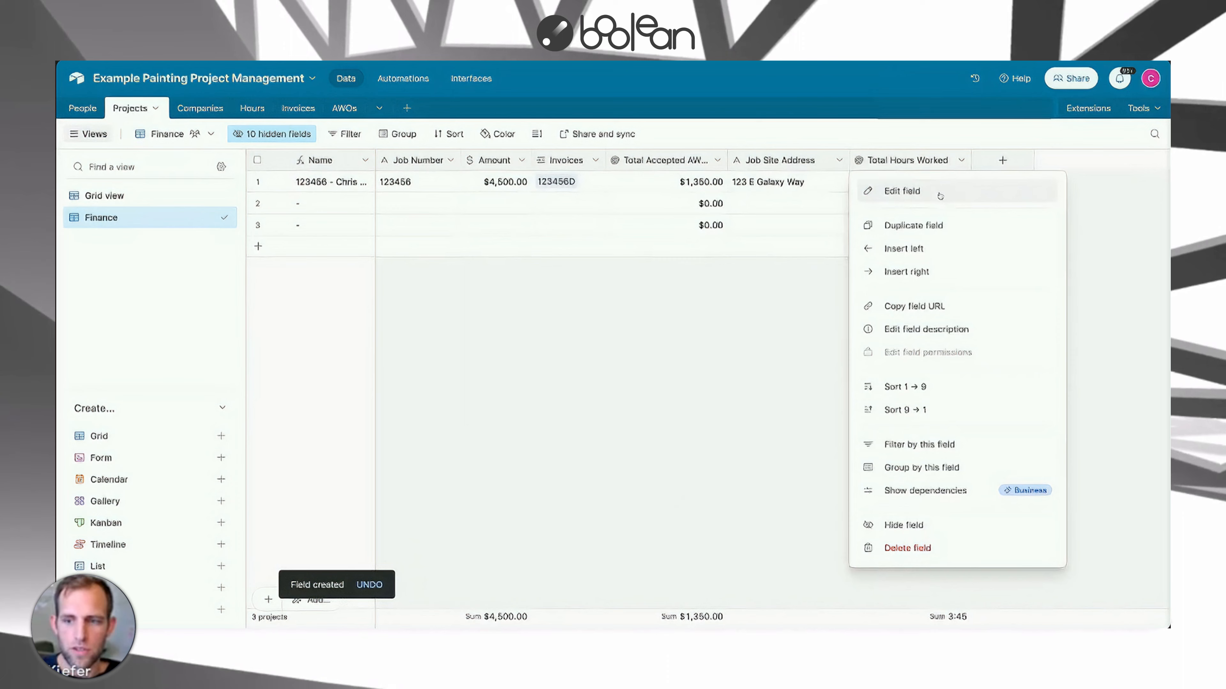
left_click(902, 192)
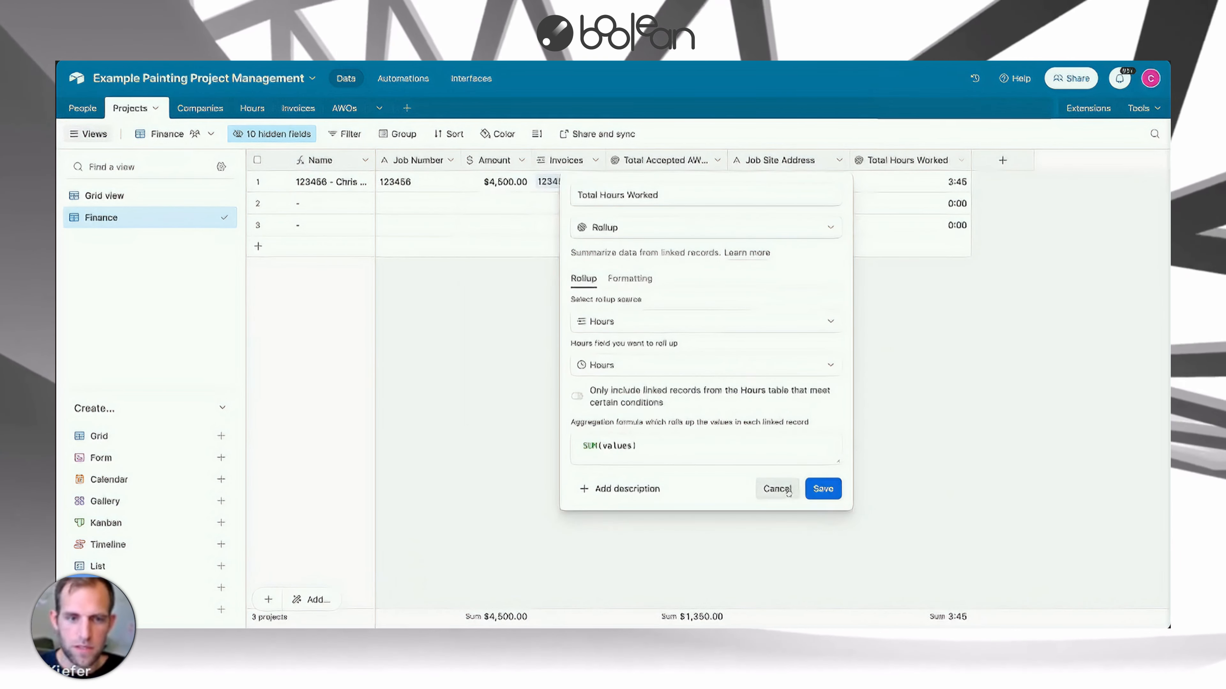
left_click(776, 488)
In the Hours table, add a Status single select field with the options Approved and Declined.
left_click(252, 108)
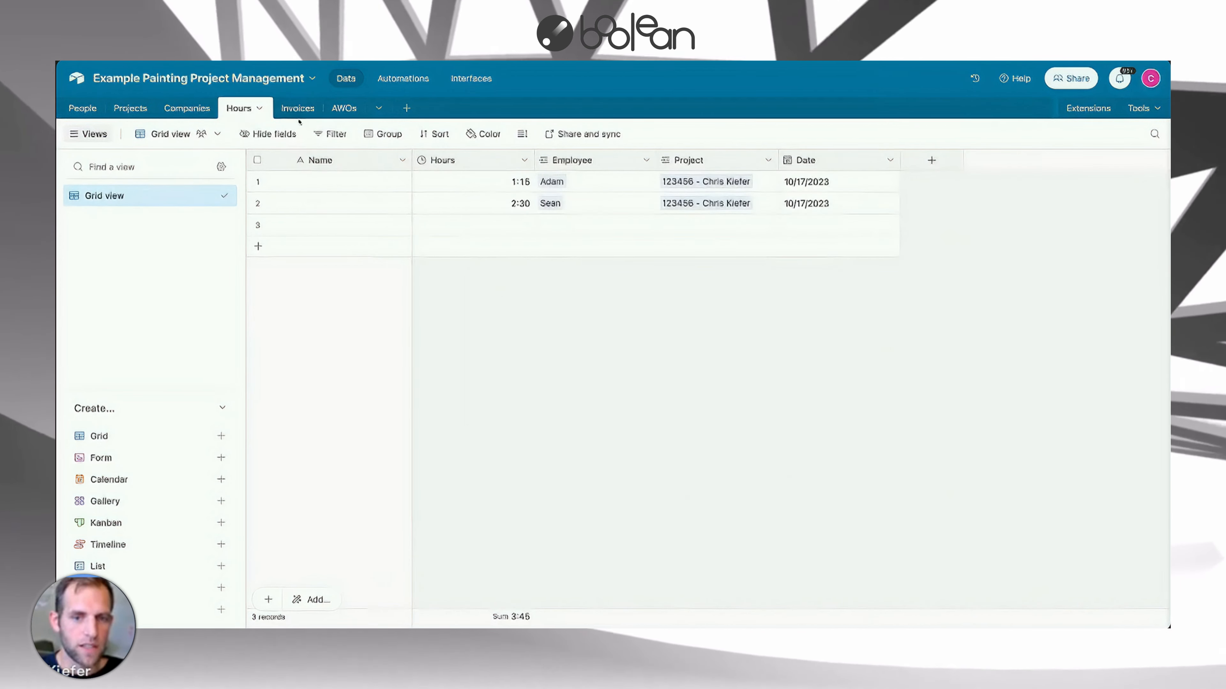
left_click(933, 159)
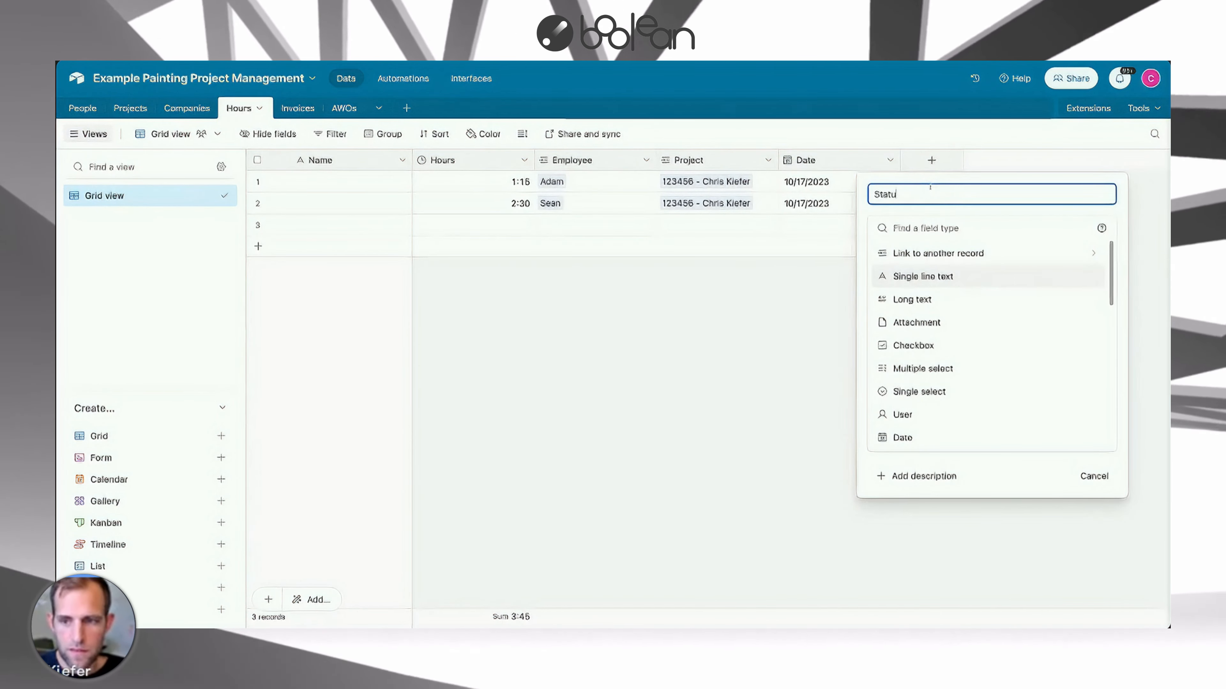
type("Sin")
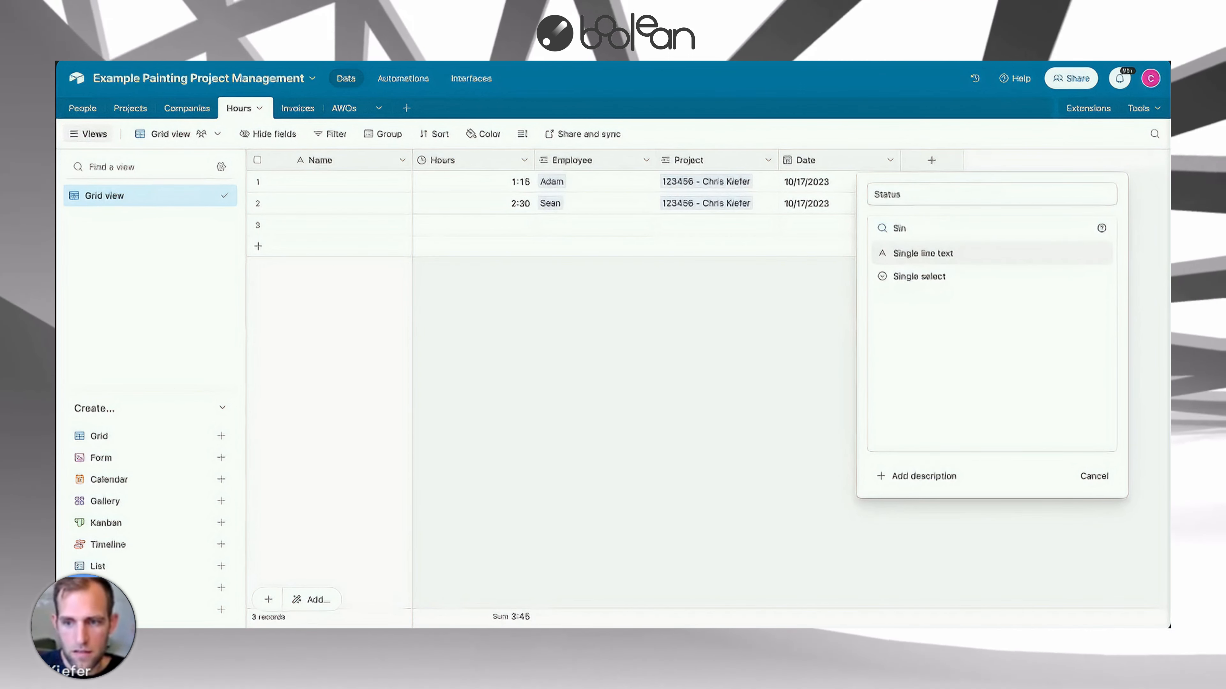
left_click(919, 276)
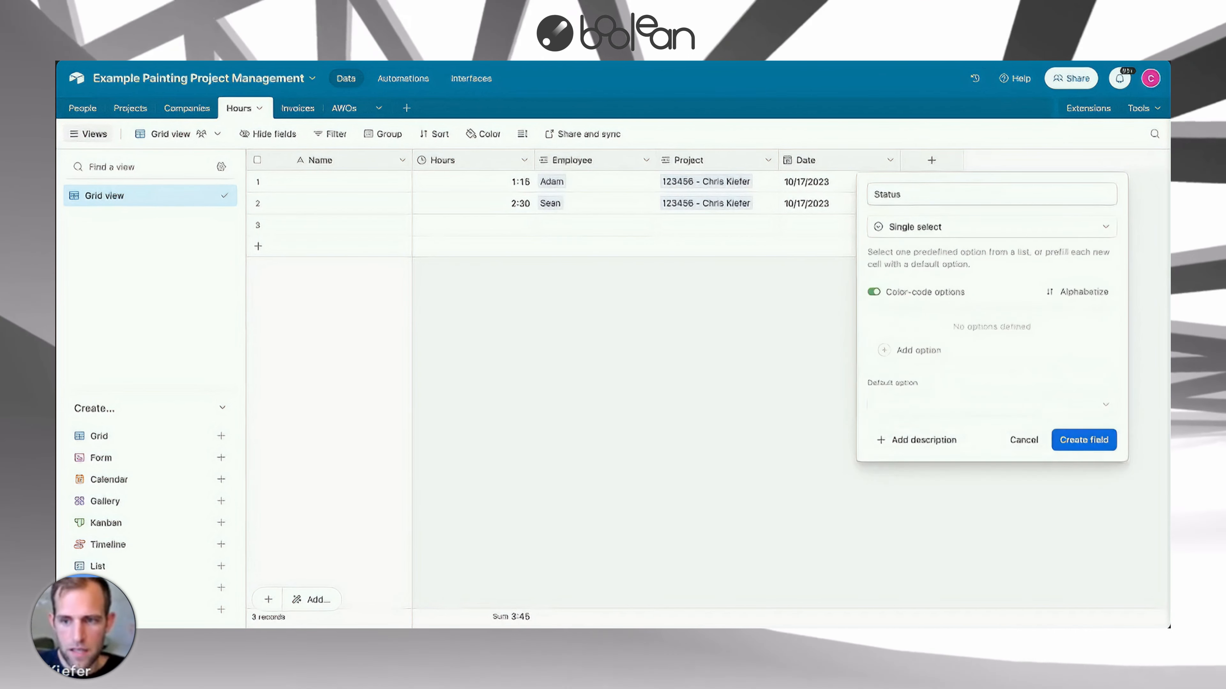
left_click(903, 351)
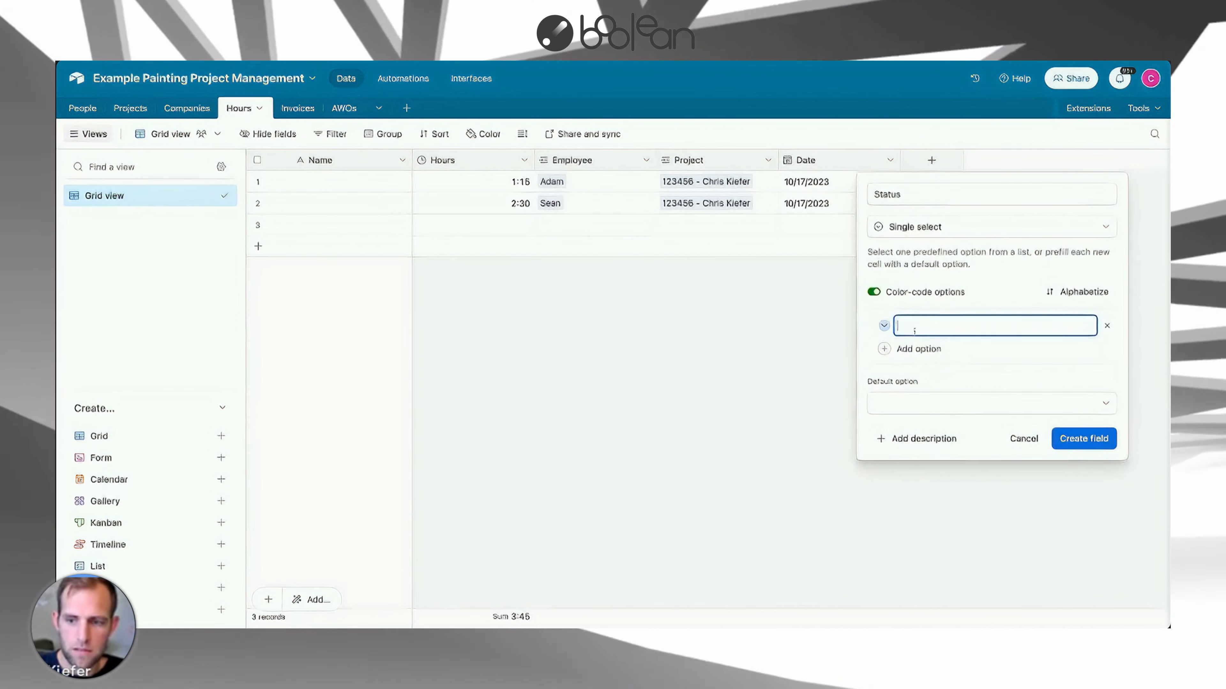
type("Approved")
key("Return")
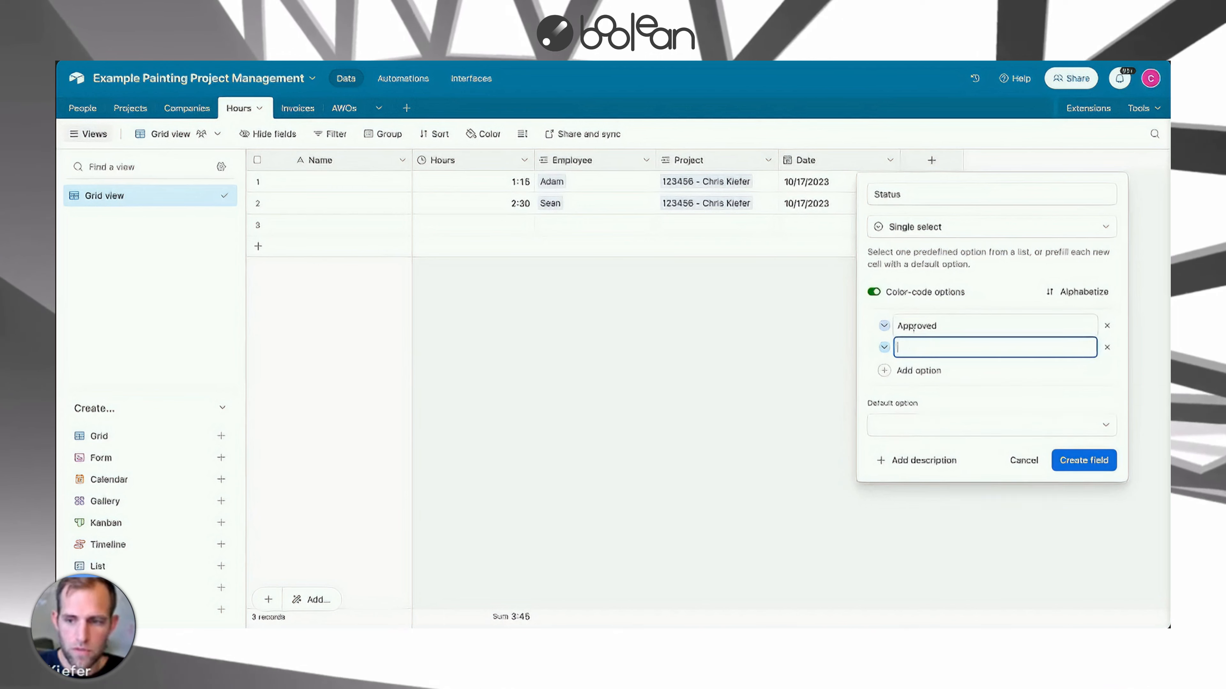
type("Declined")
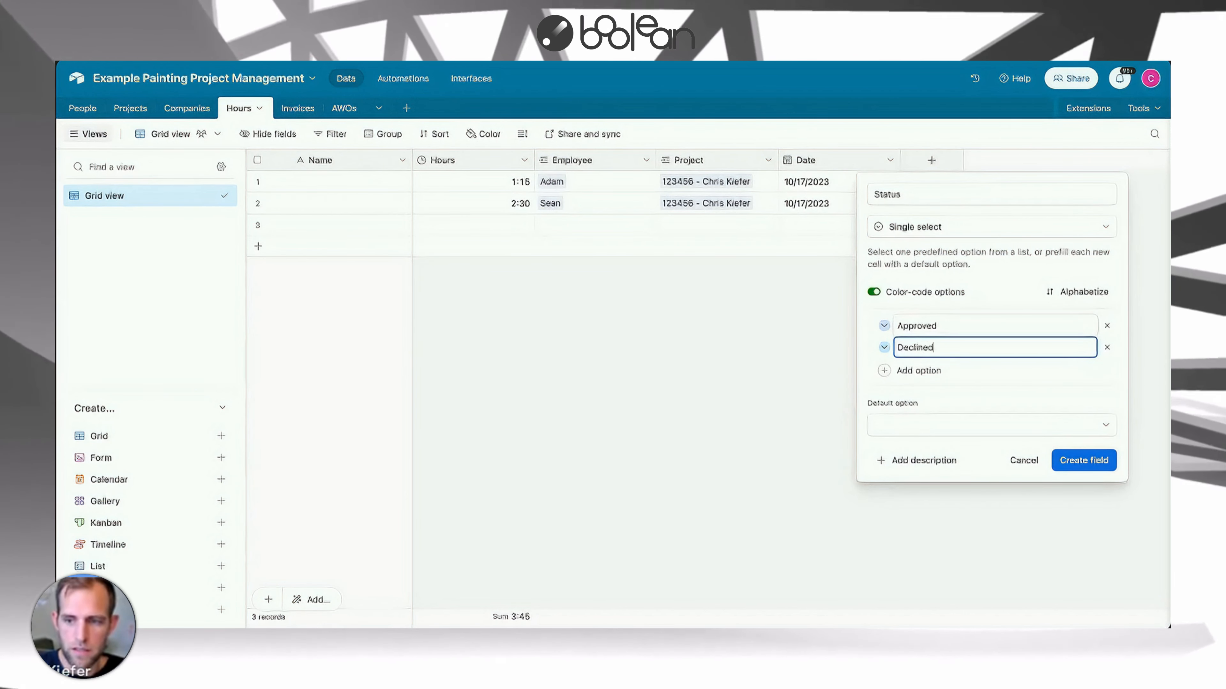
Color the Approved option green and the Declined option red, then create the Status field.
left_click(884, 326)
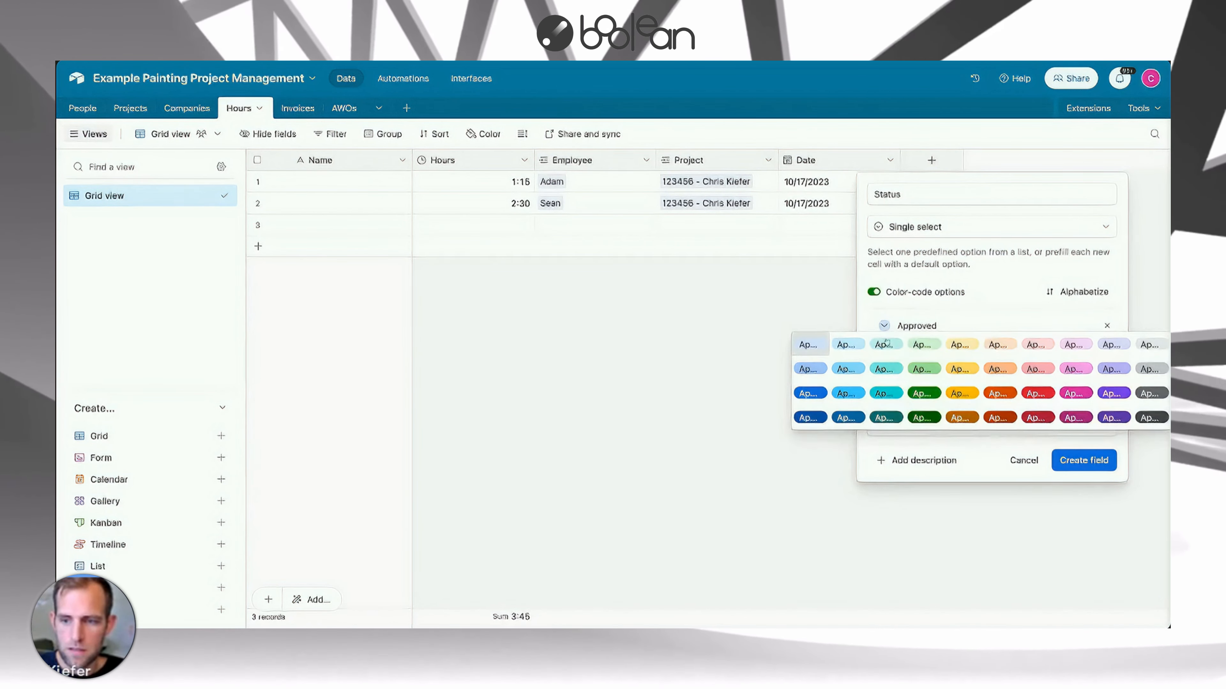
left_click(921, 375)
left_click(884, 347)
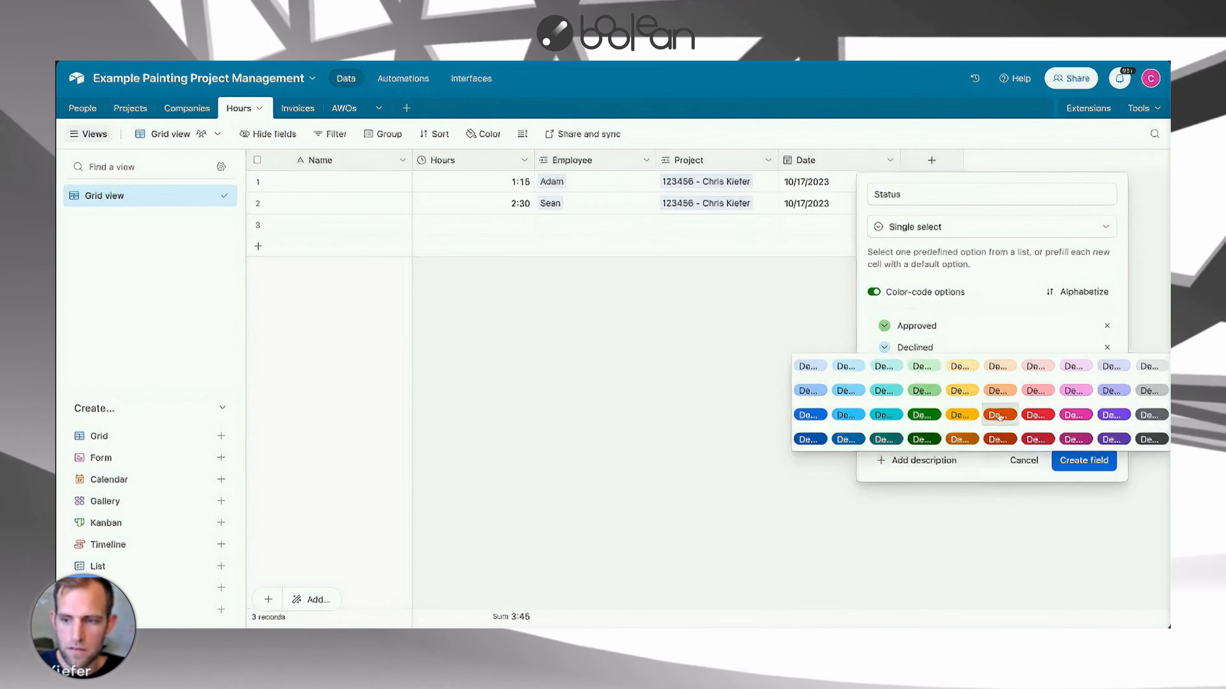
left_click(1027, 429)
left_click(1078, 461)
Set the first record's Status to Approved and the second record's Status to Declined.
left_click(958, 183)
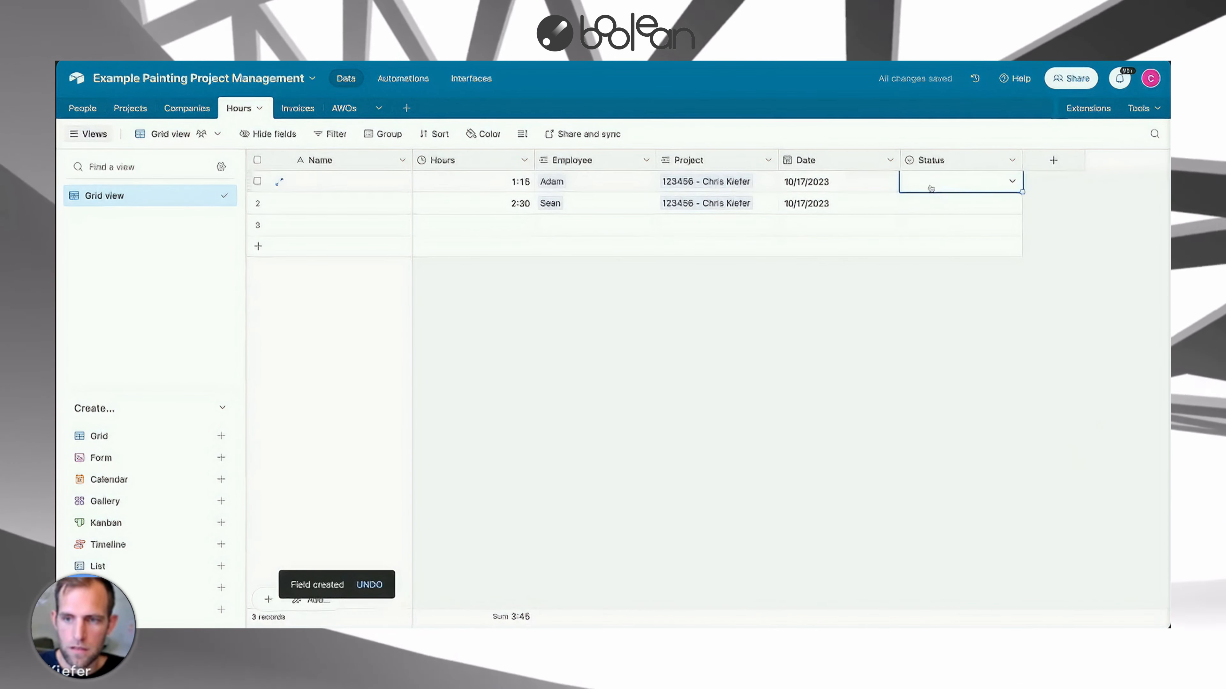
left_click(958, 183)
left_click(930, 252)
left_click(929, 204)
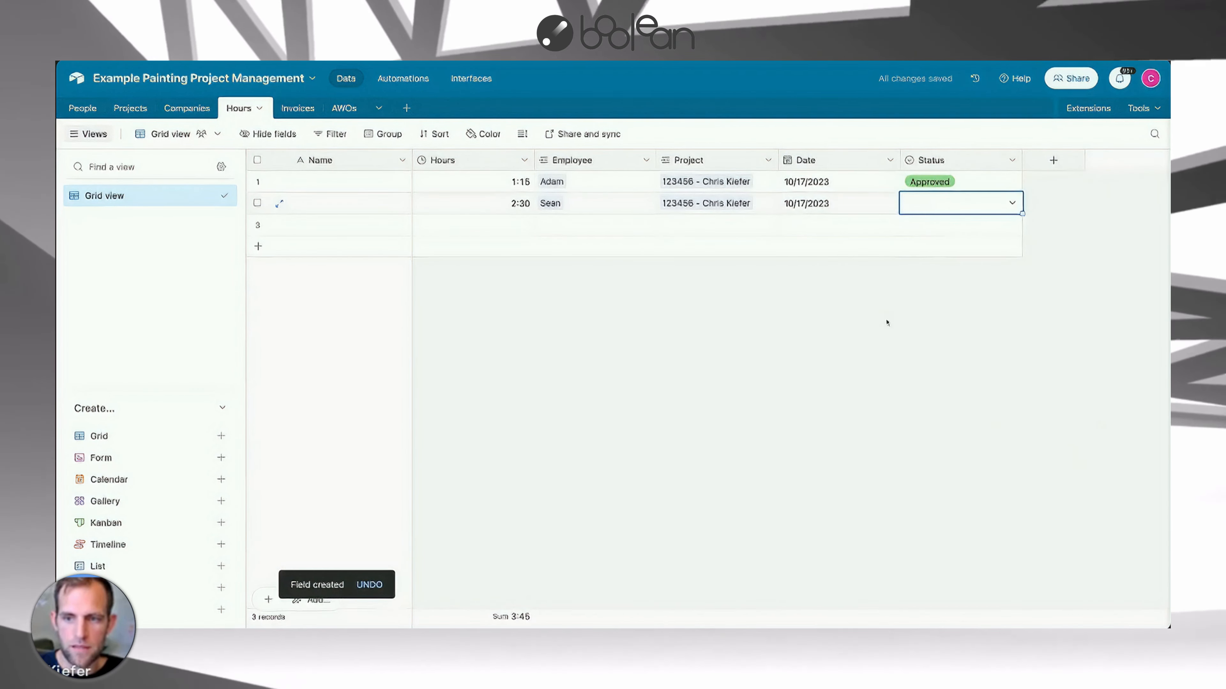
left_click(927, 203)
left_click(922, 295)
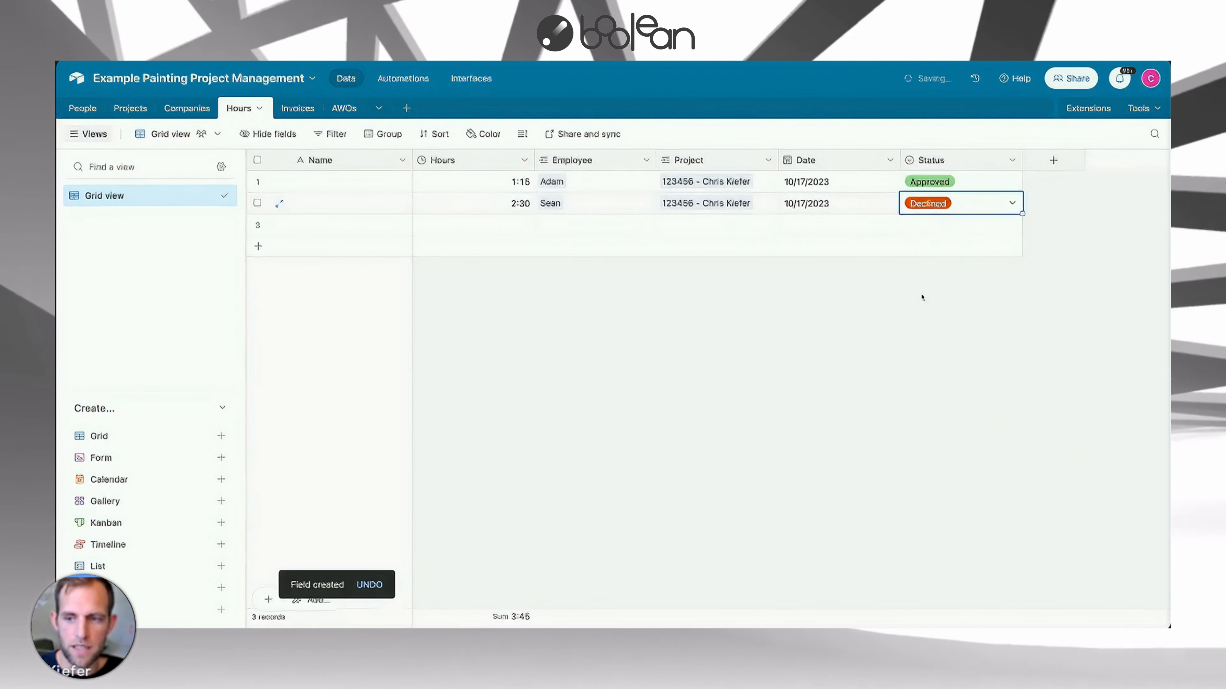
In the Projects Finance view, limit the Total Hours Worked rollup to linked Hours records whose Status is Approved.
left_click(130, 108)
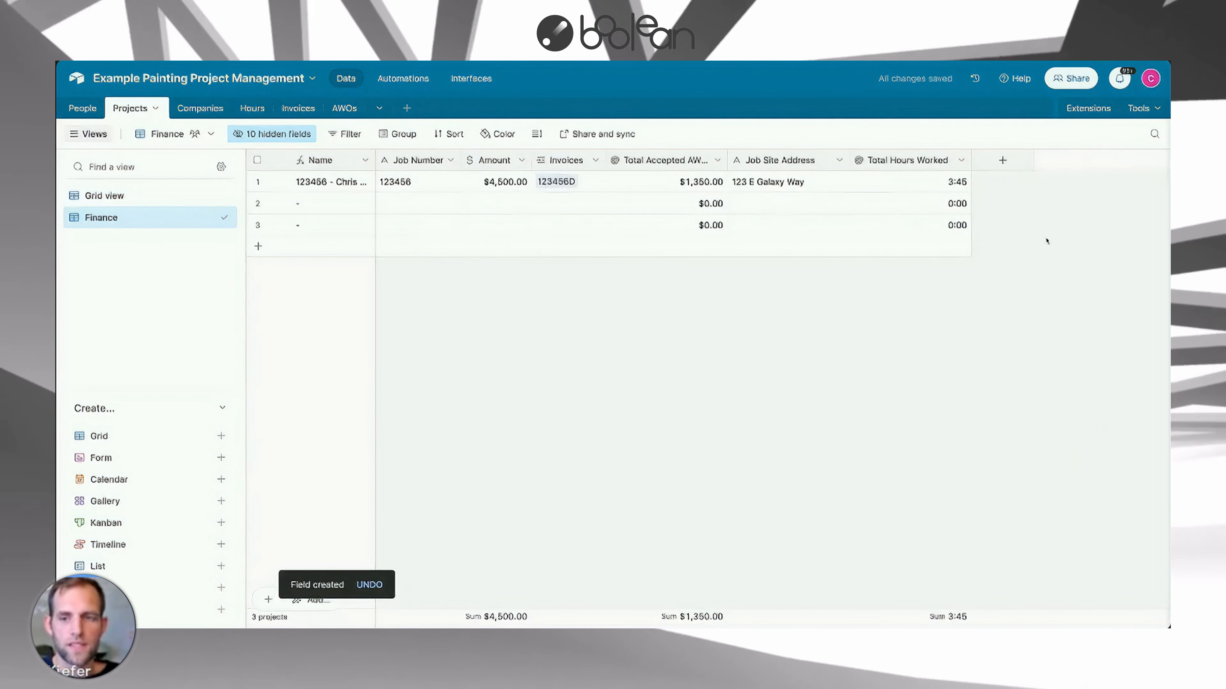
left_click(961, 160)
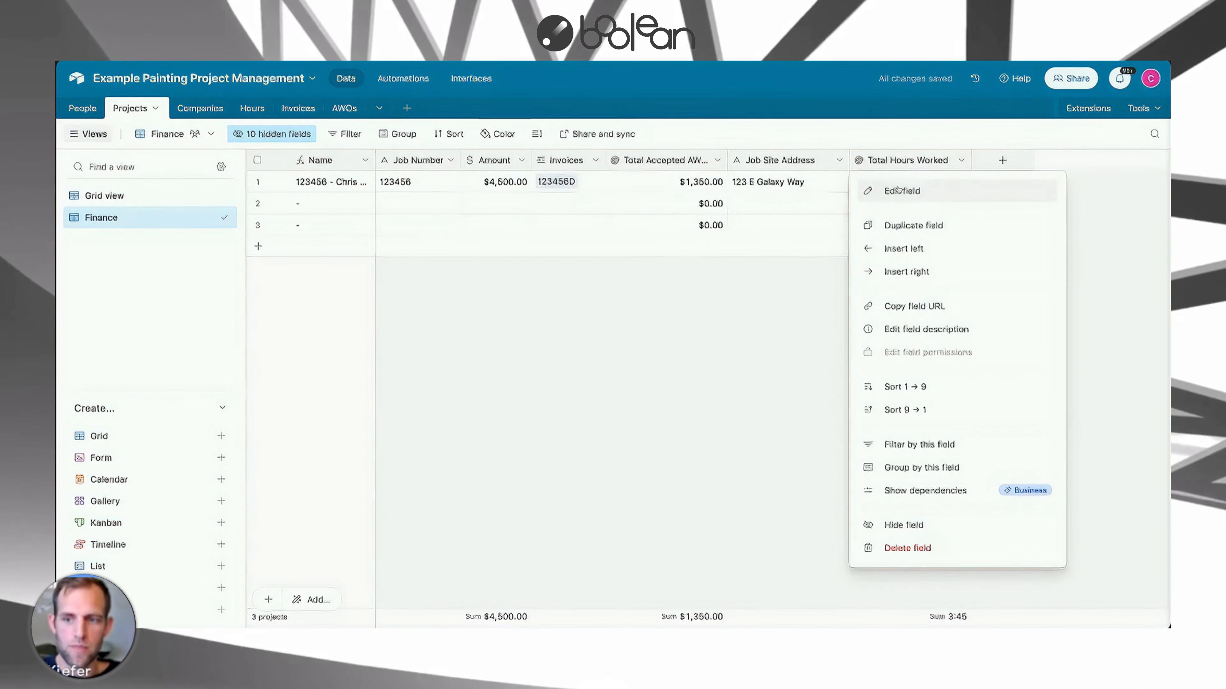
left_click(905, 189)
left_click(579, 396)
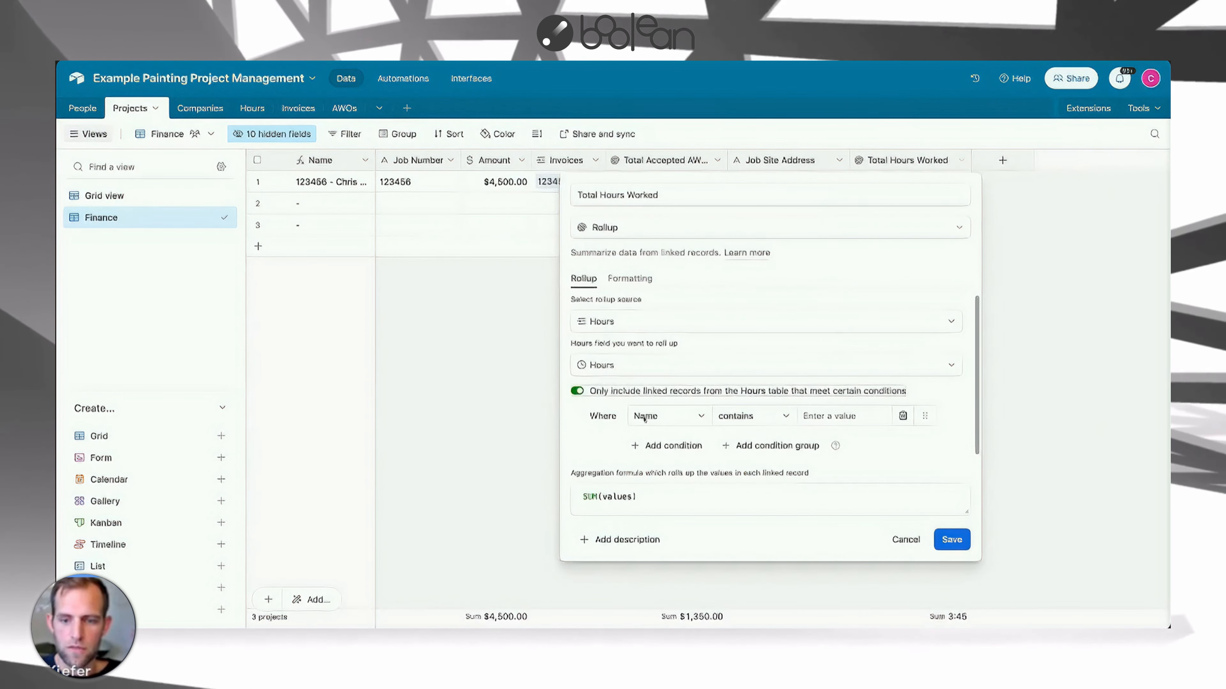
left_click(669, 416)
left_click(664, 574)
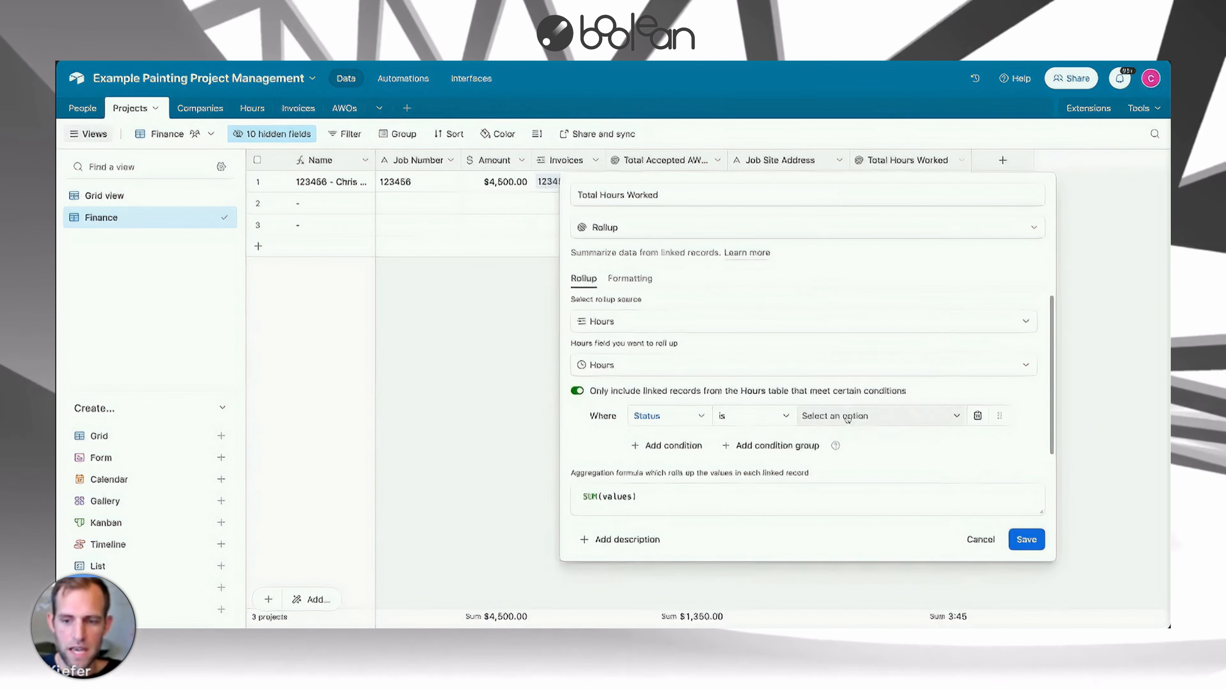
left_click(859, 416)
left_click(828, 463)
left_click(1026, 539)
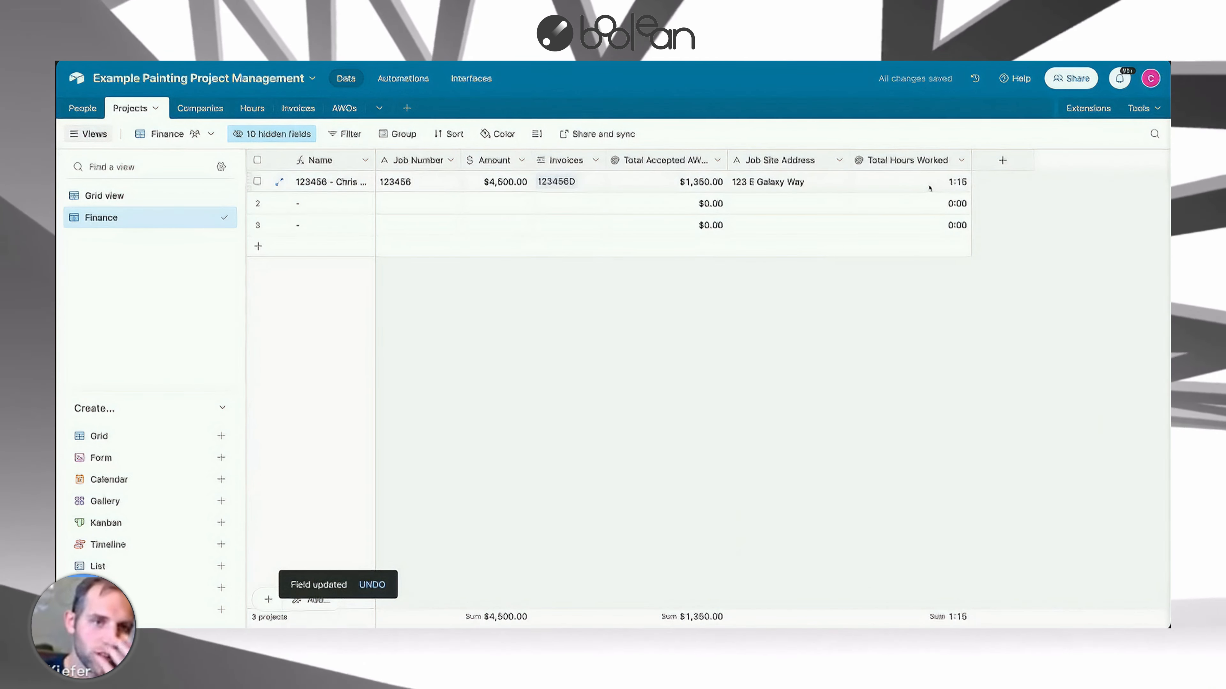
In the Projects Grid view, move the Total Hours Worked column next to Hours Quoted.
left_click(150, 196)
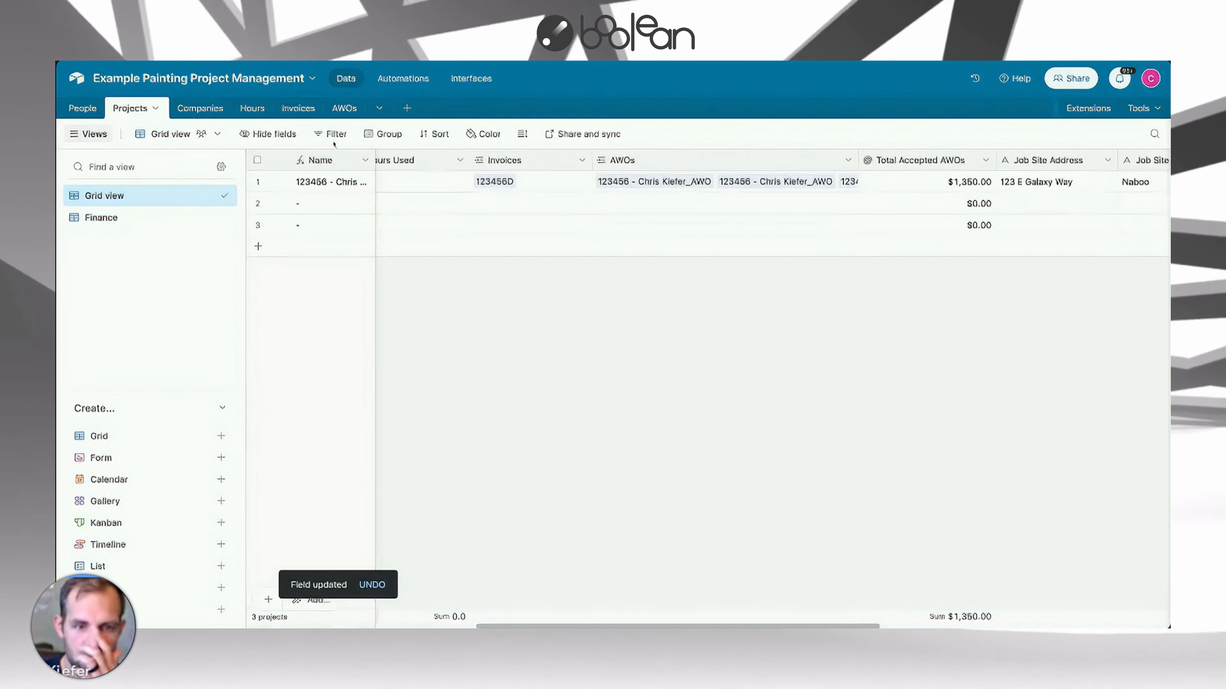
scroll(982, 264, "right", 3)
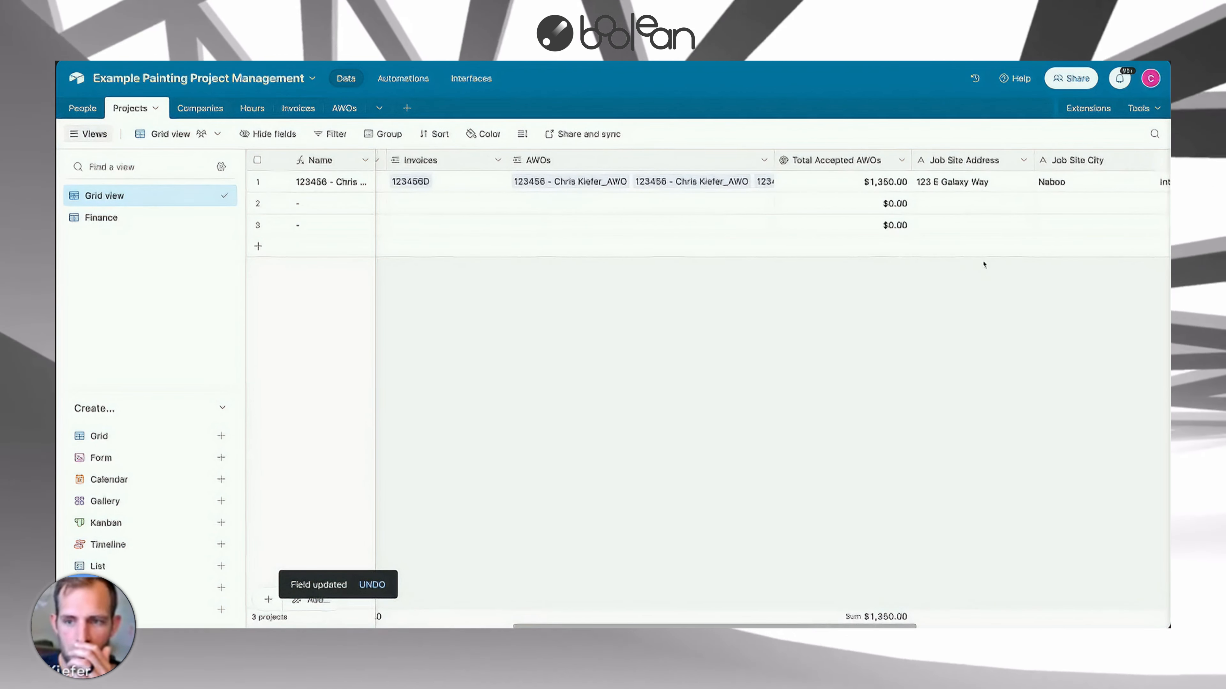
scroll(839, 541, "left", 10)
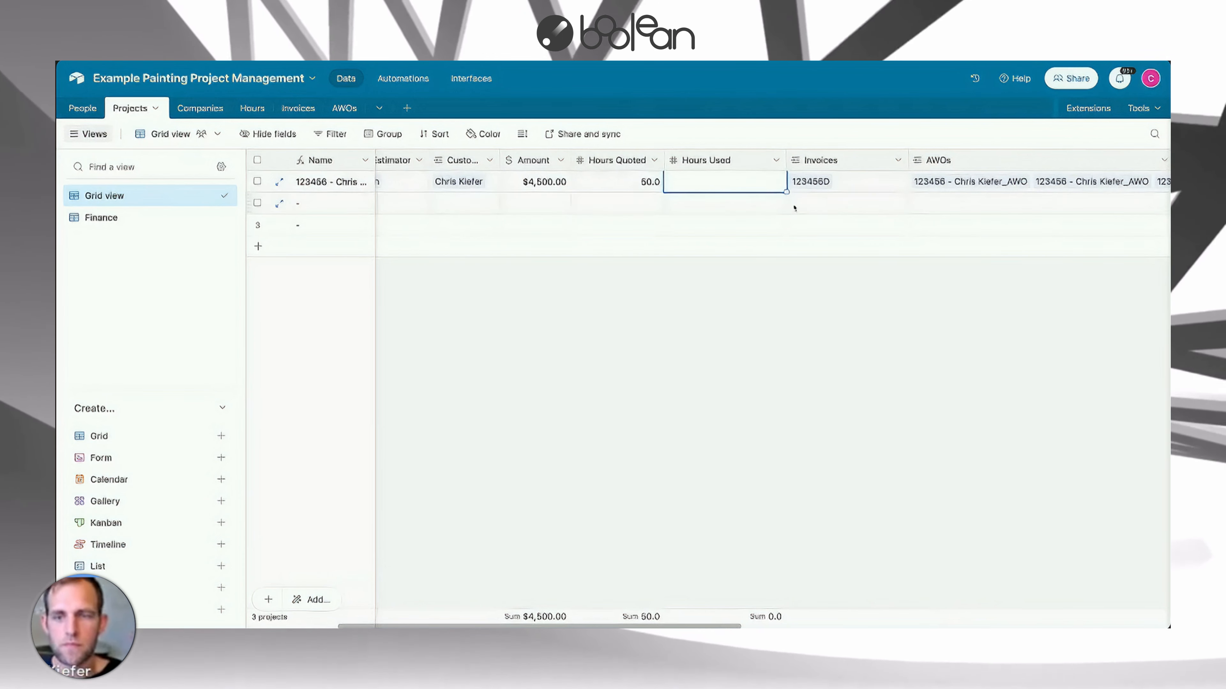
left_click(777, 161)
left_click(1032, 329)
scroll(901, 271, "right", 10)
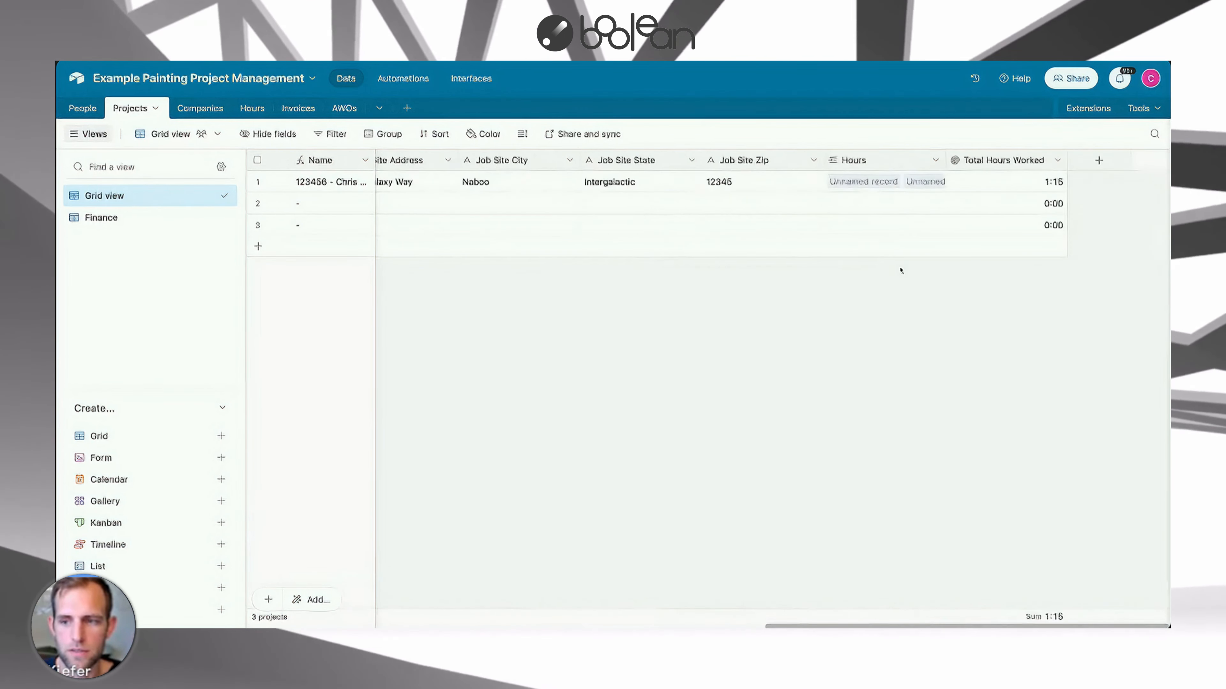
left_click(1006, 160)
scroll(1007, 161, "left", 10)
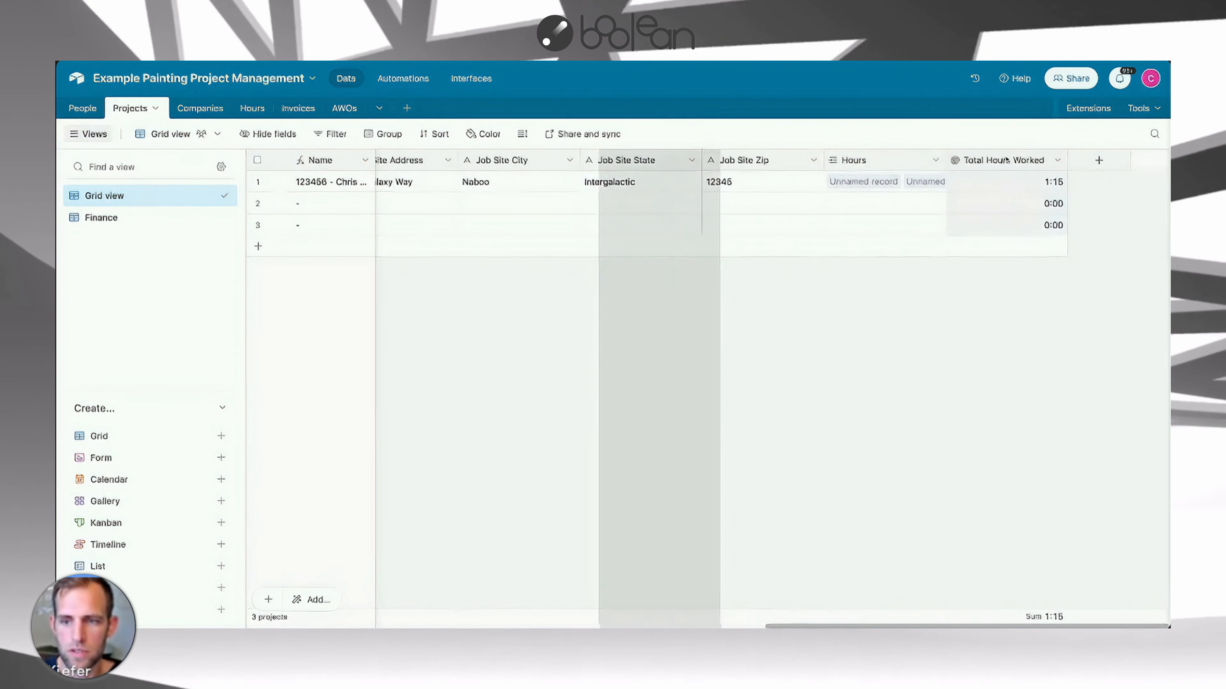
left_click_drag(318, 160, 965, 161)
left_click_drag(979, 160, 869, 159)
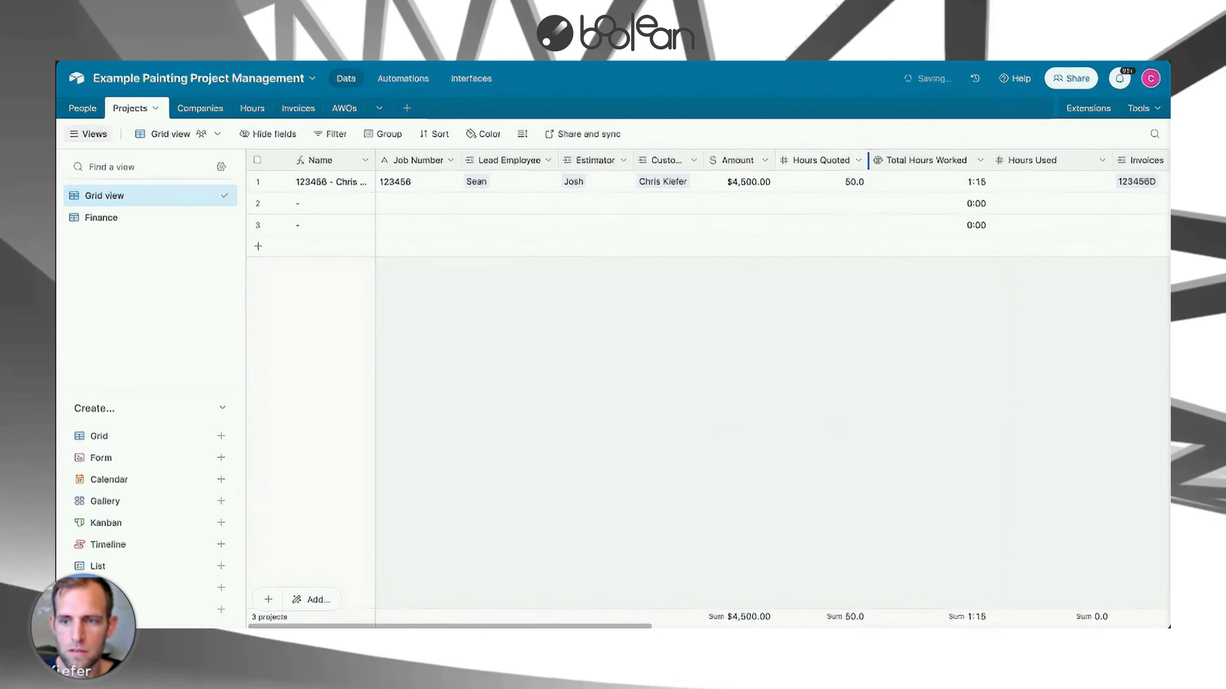
Convert the Hours Used field to a formula computing {Hours Quoted}-{Total Hours Worked}.
right_click(1041, 162)
left_click(931, 192)
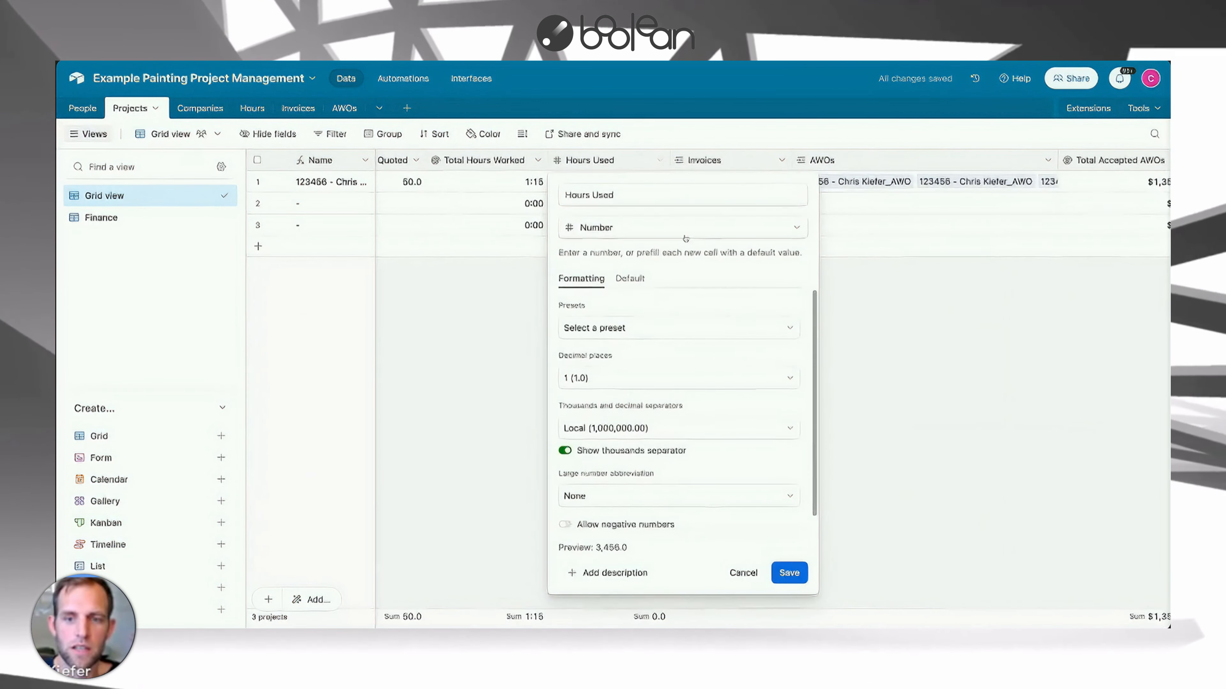
left_click(599, 228)
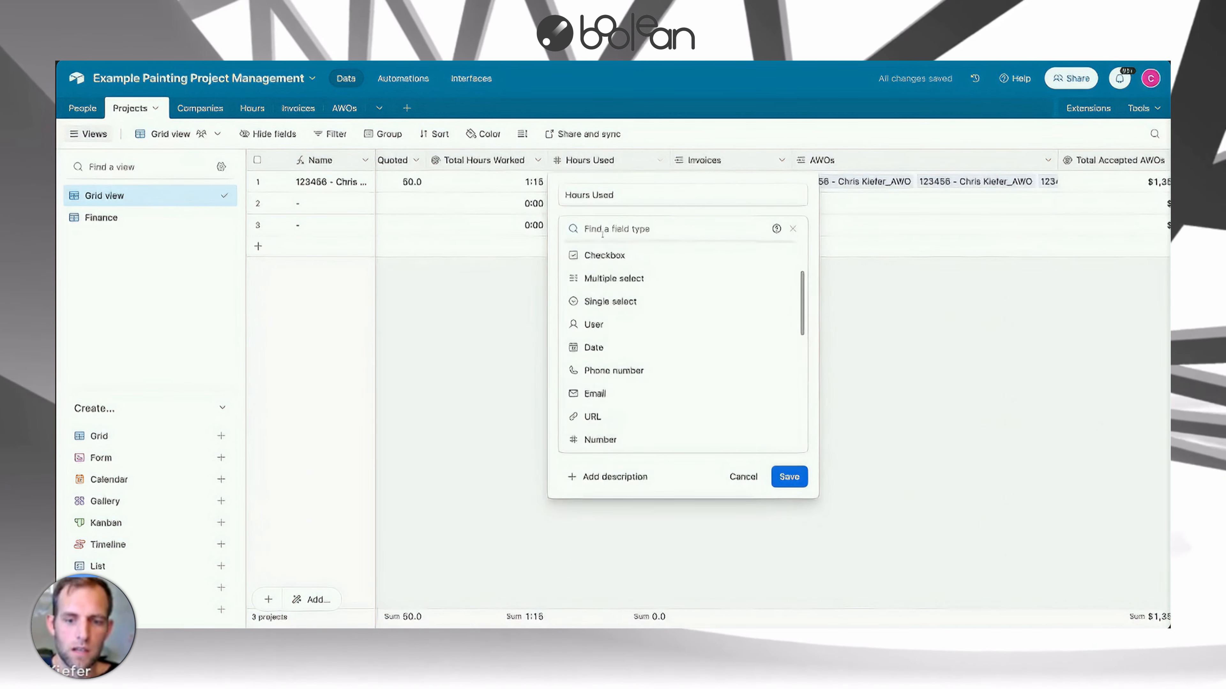
type("form")
left_click(600, 252)
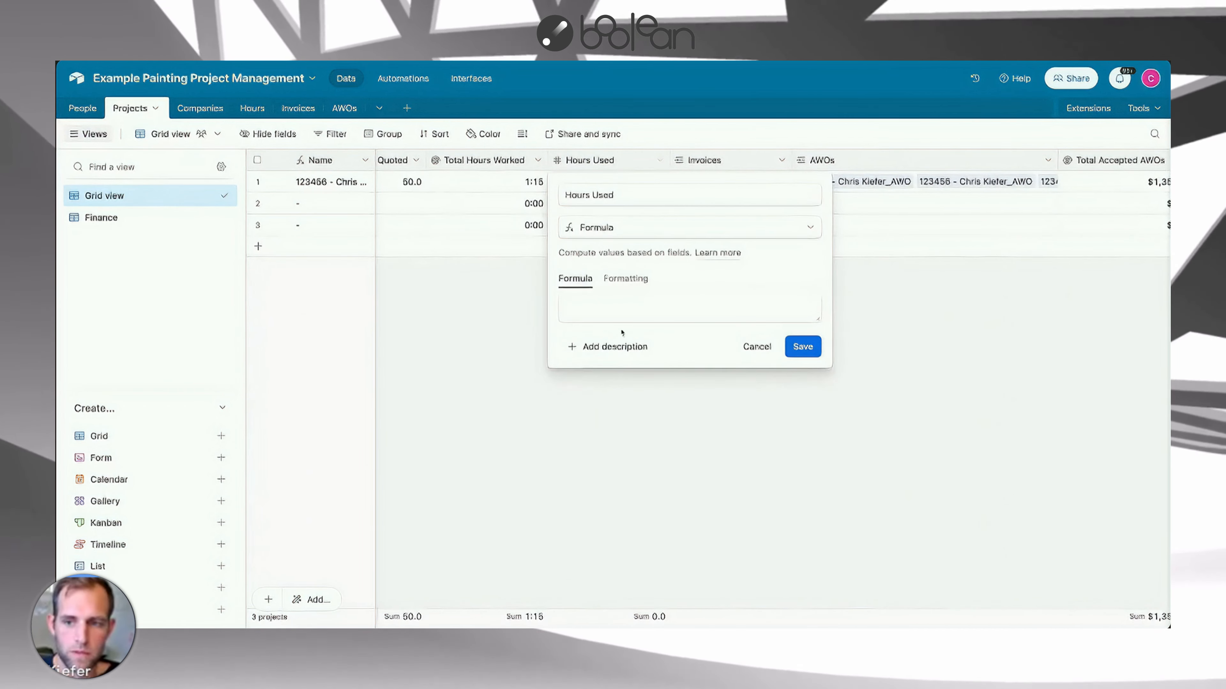
left_click(595, 310)
type("H")
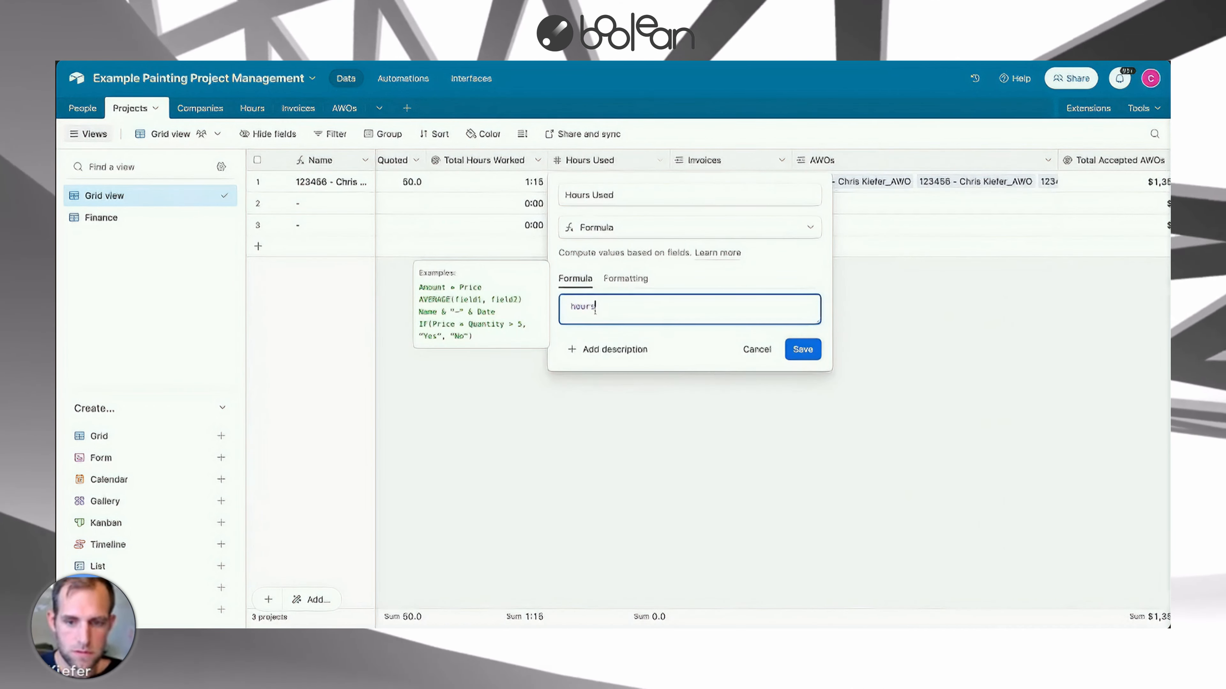
key("Down")
key("Return")
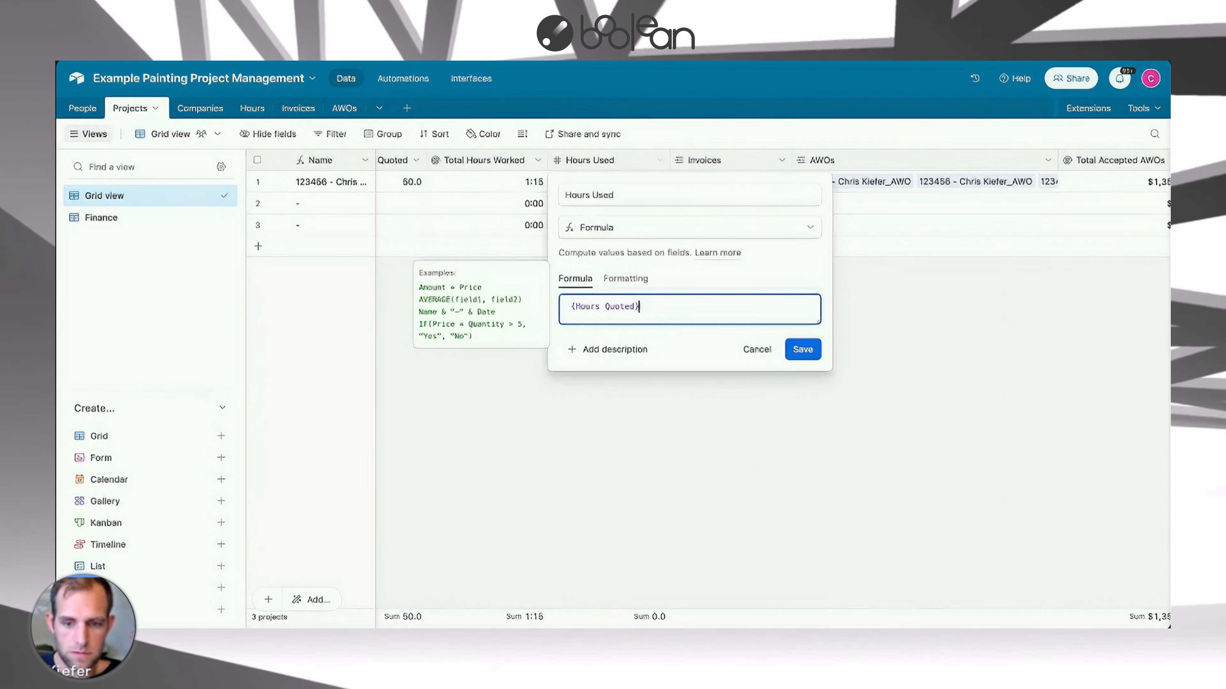
type("-hours")
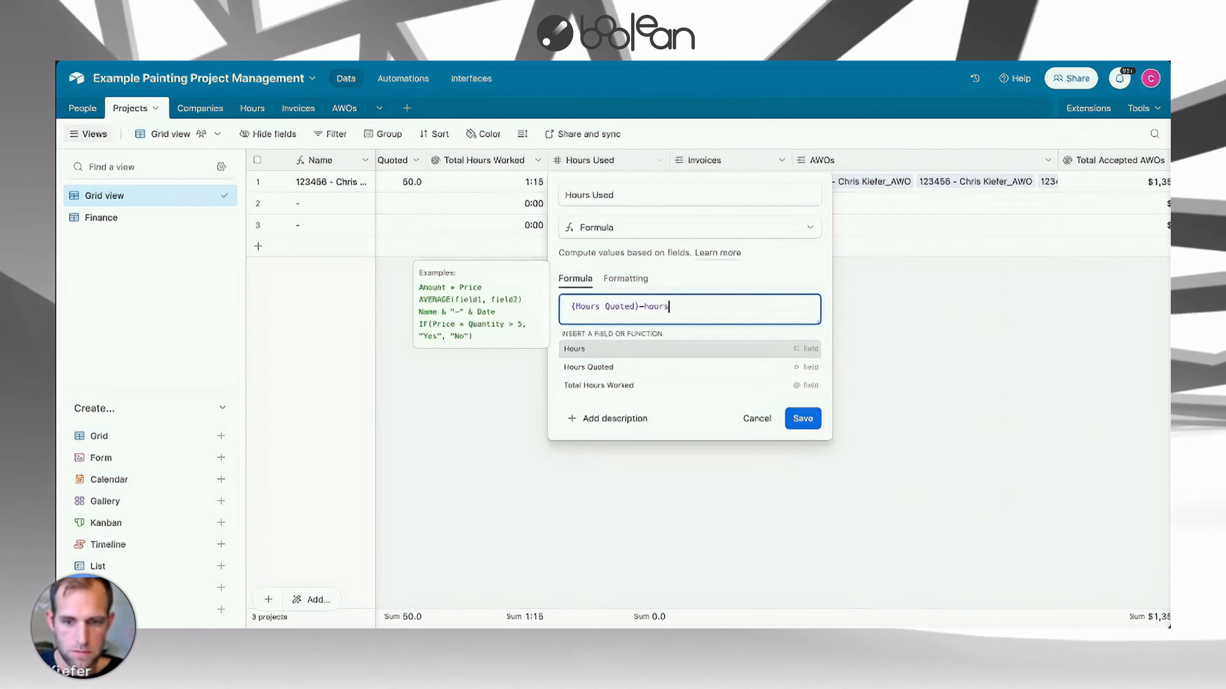
key("Down")
key("Return")
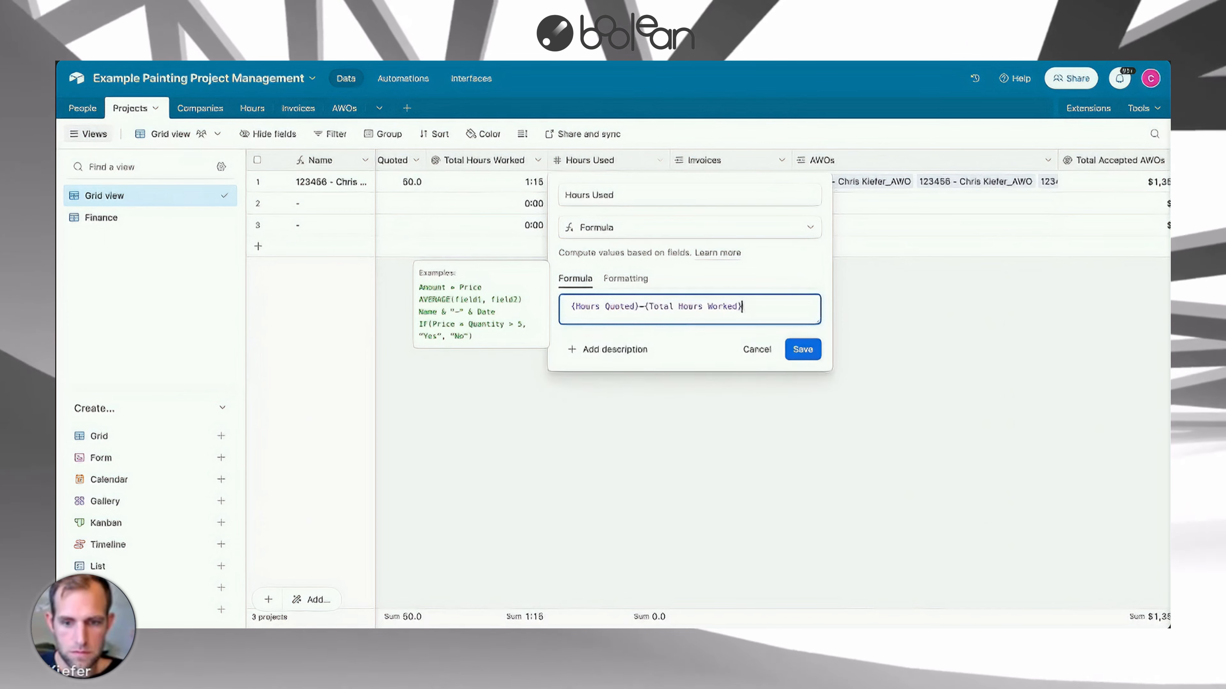
key("Return")
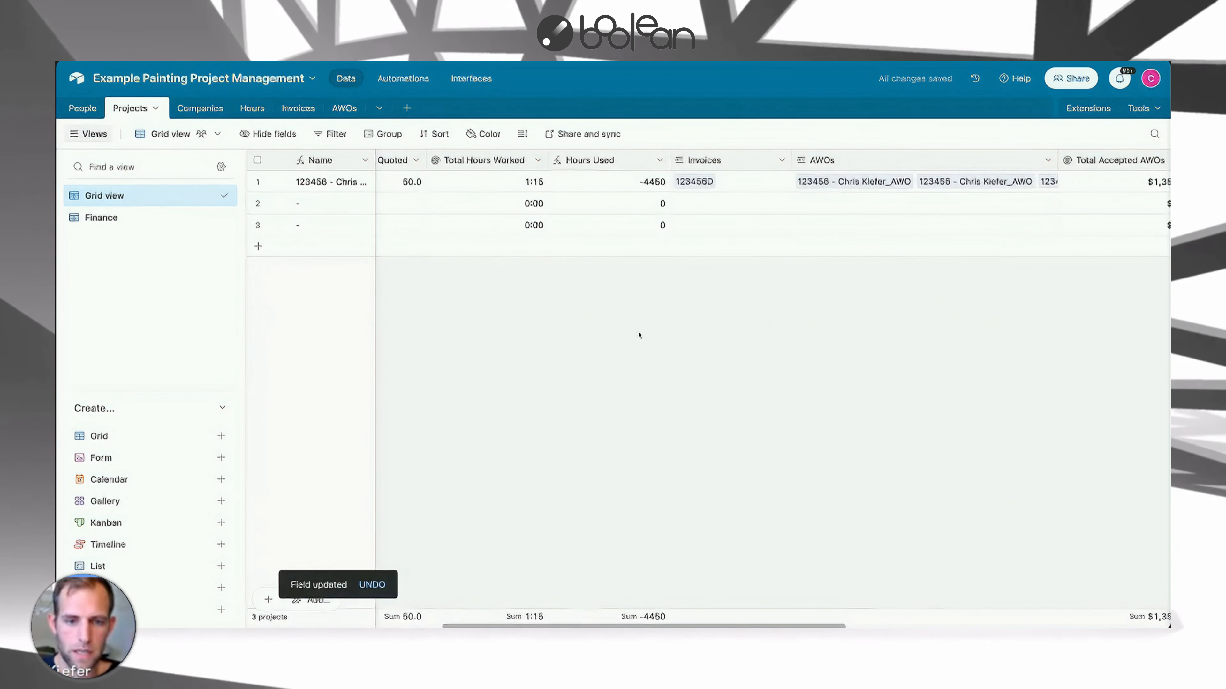
Change the Hours Quoted field type to Duration in h:mm format and confirm the change.
scroll(640, 336, "right", 1)
scroll(640, 335, "left", 5)
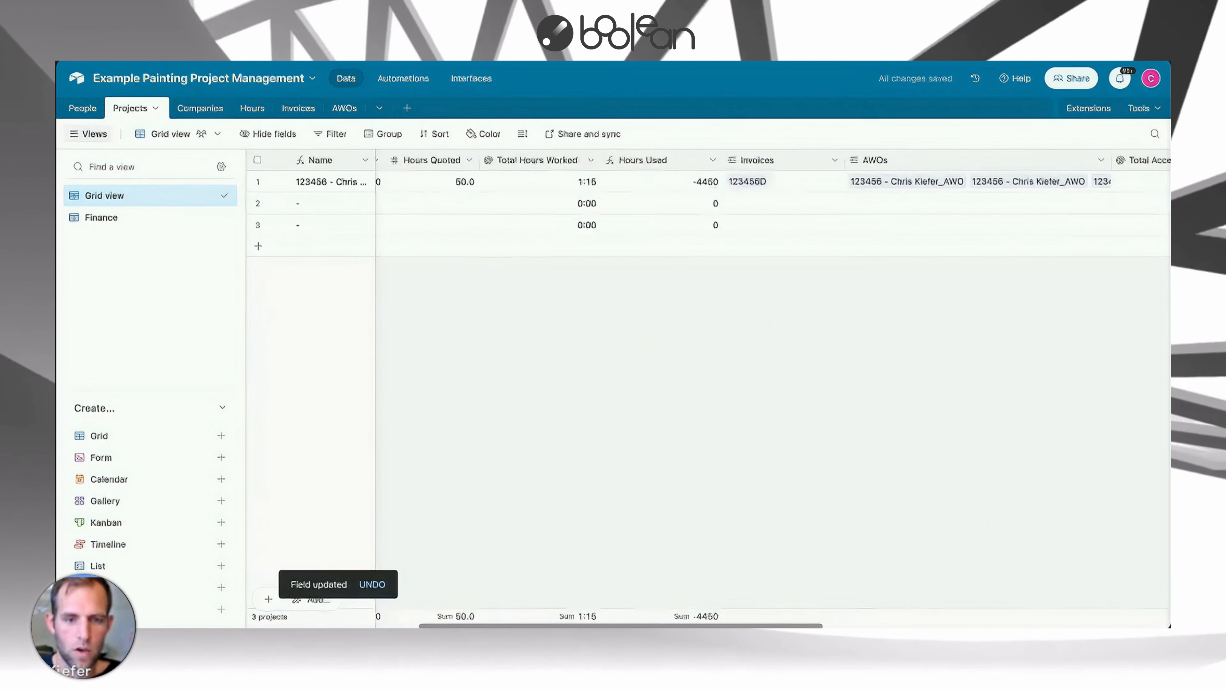
left_click(668, 160)
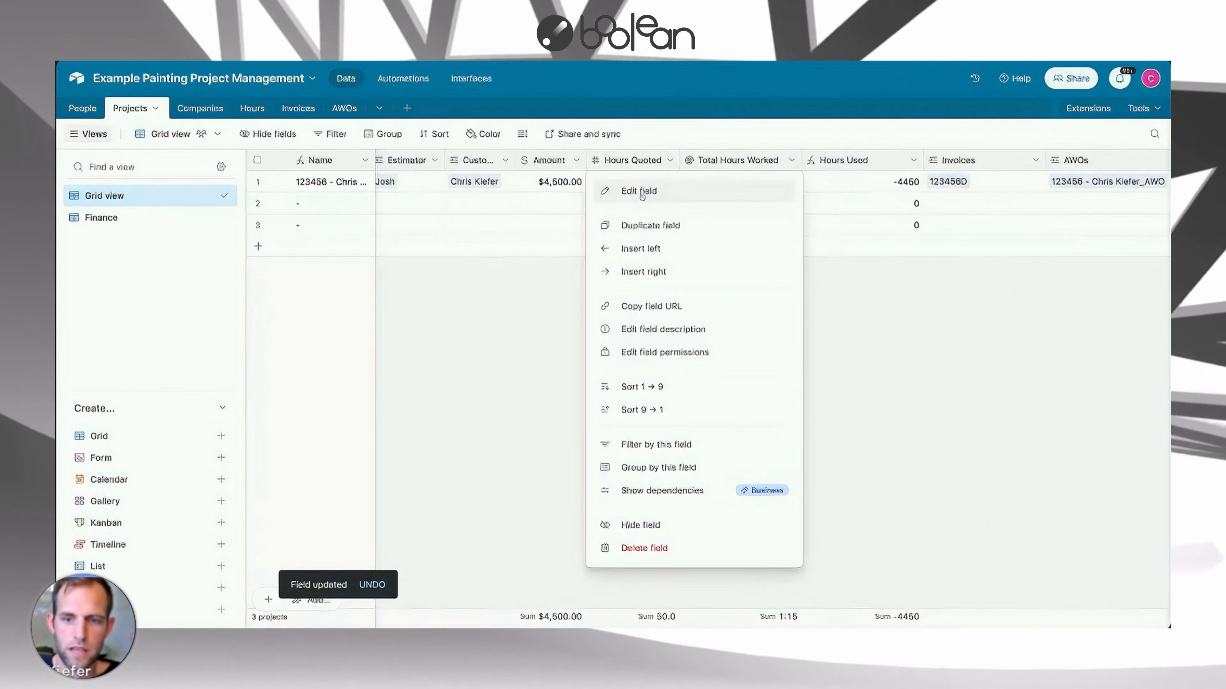
left_click(620, 189)
left_click(592, 228)
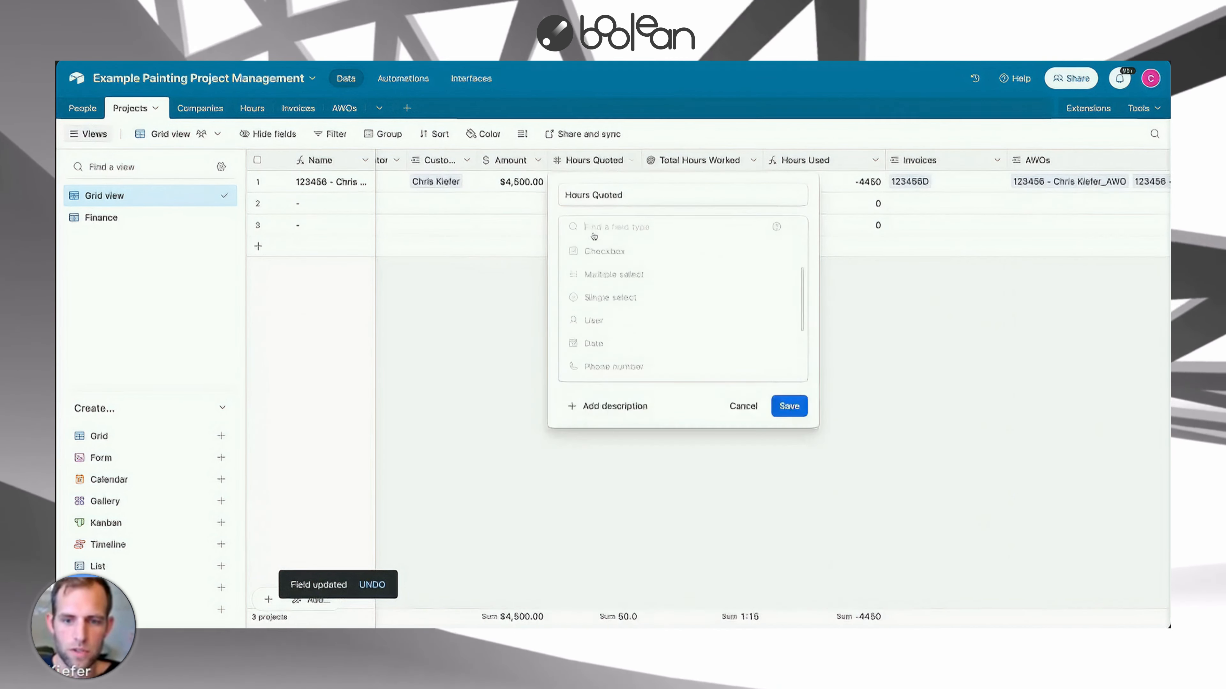
type("dur")
key("Return")
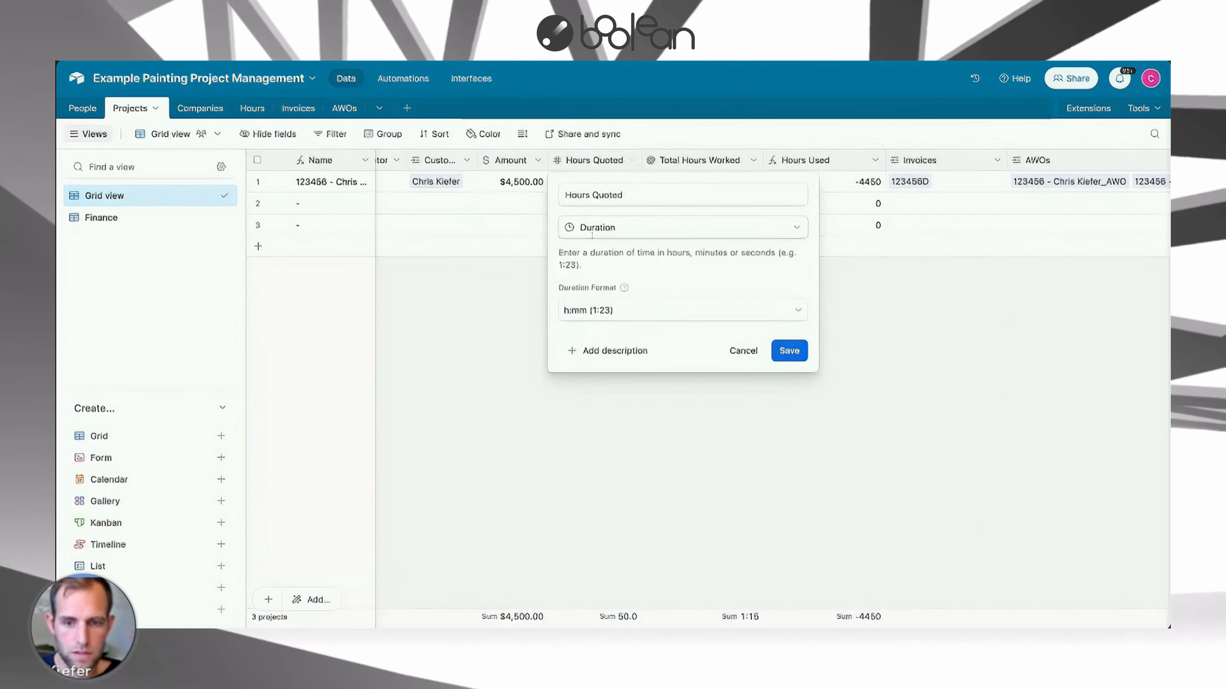
left_click(790, 351)
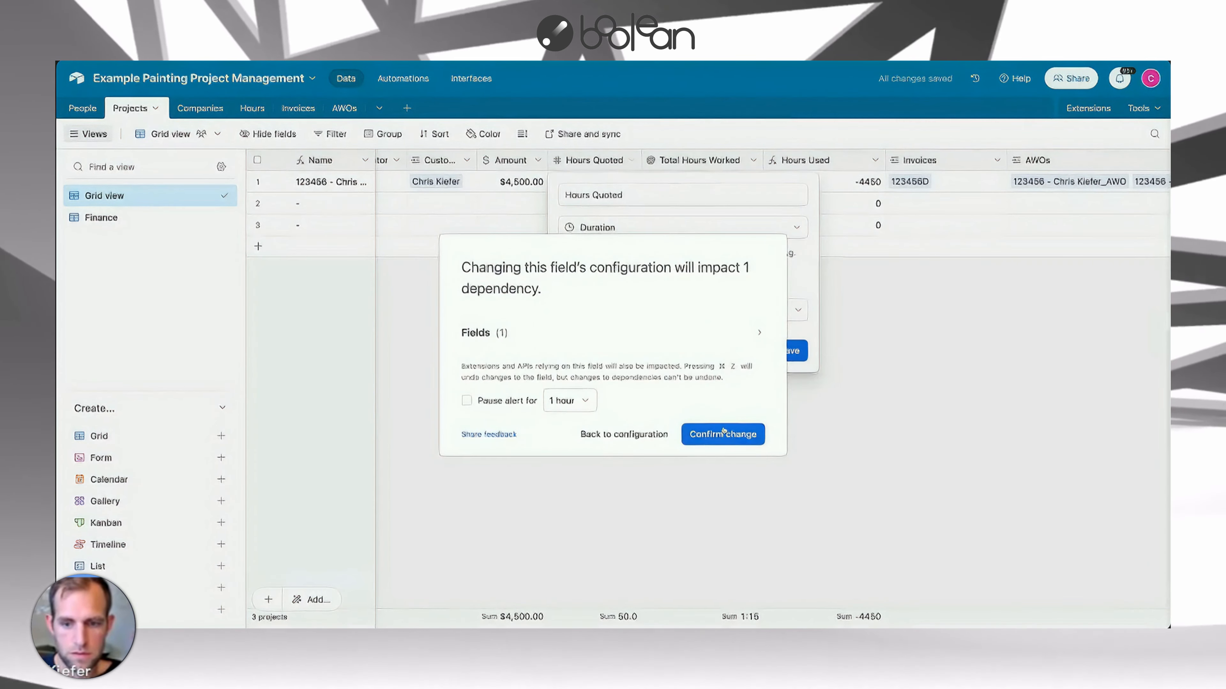
left_click(724, 433)
Enter 50 hours as the first project's Hours Quoted value.
left_click(602, 186)
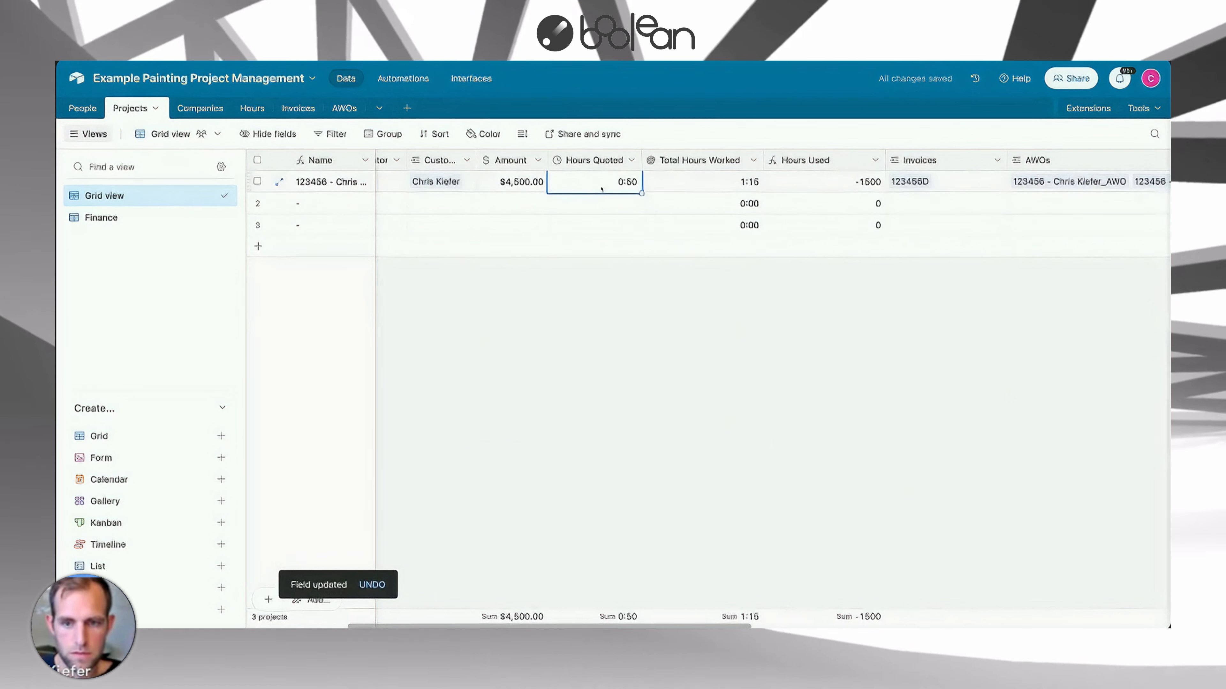
type("50")
key("Return")
key("Down")
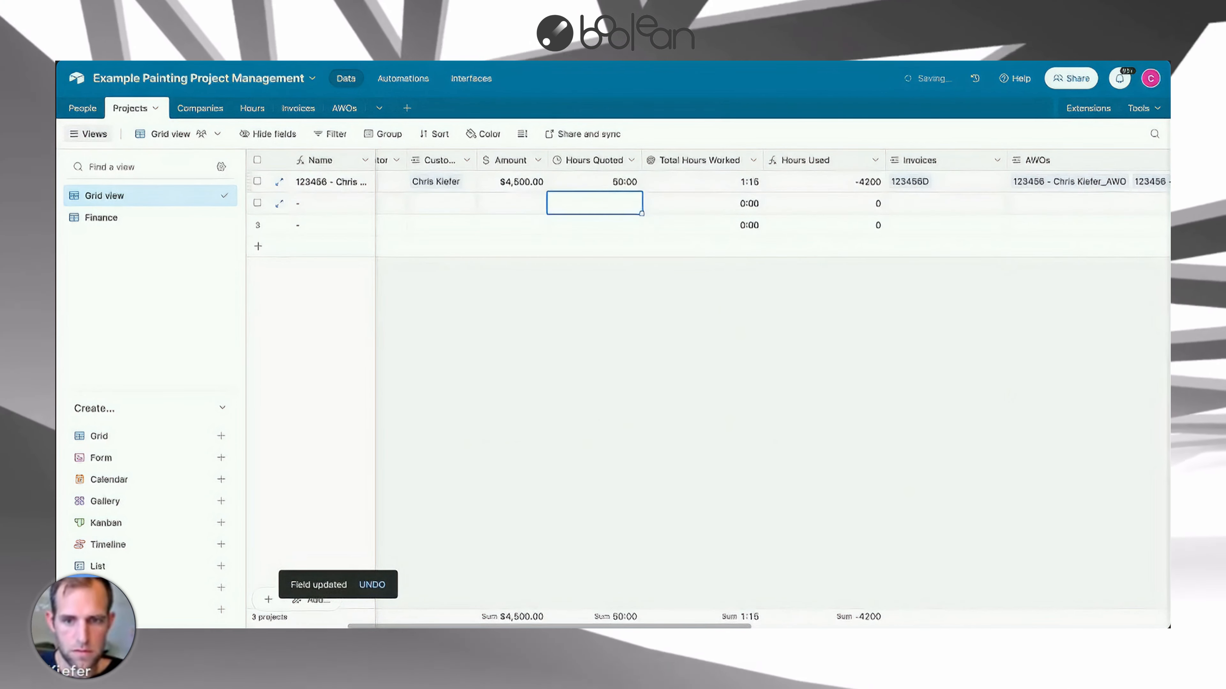
Re-insert the Total Hours Worked reference in the Hours Used formula and save it.
left_click(874, 160)
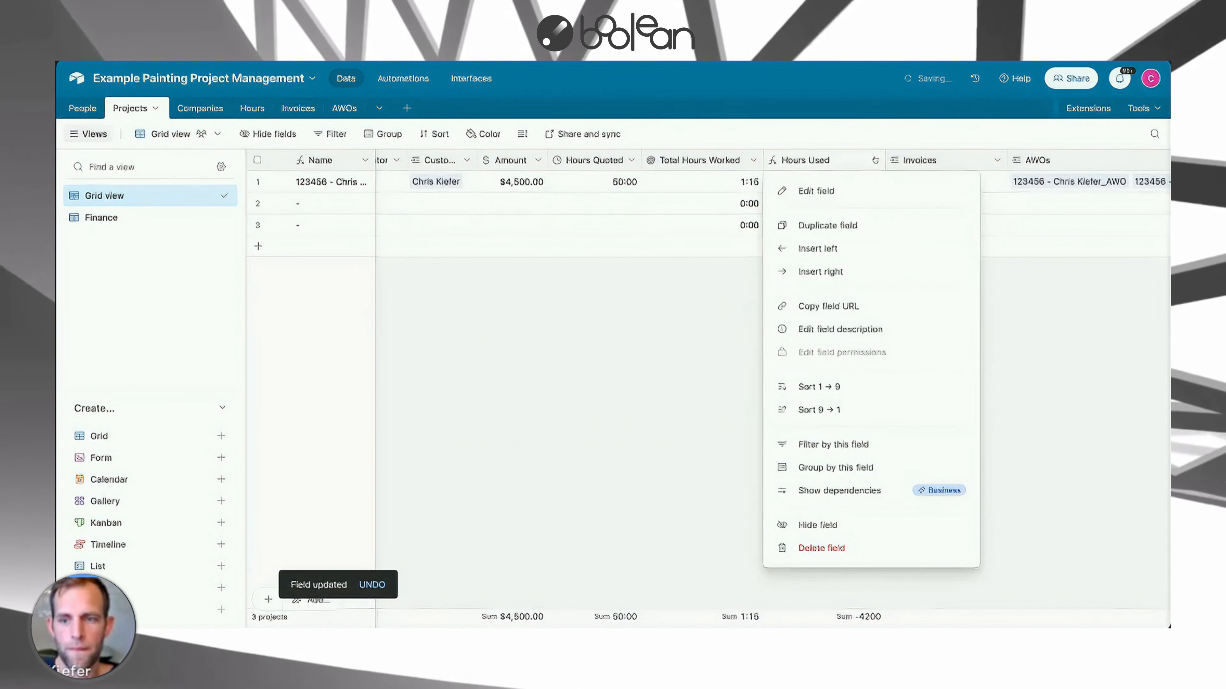
left_click(819, 190)
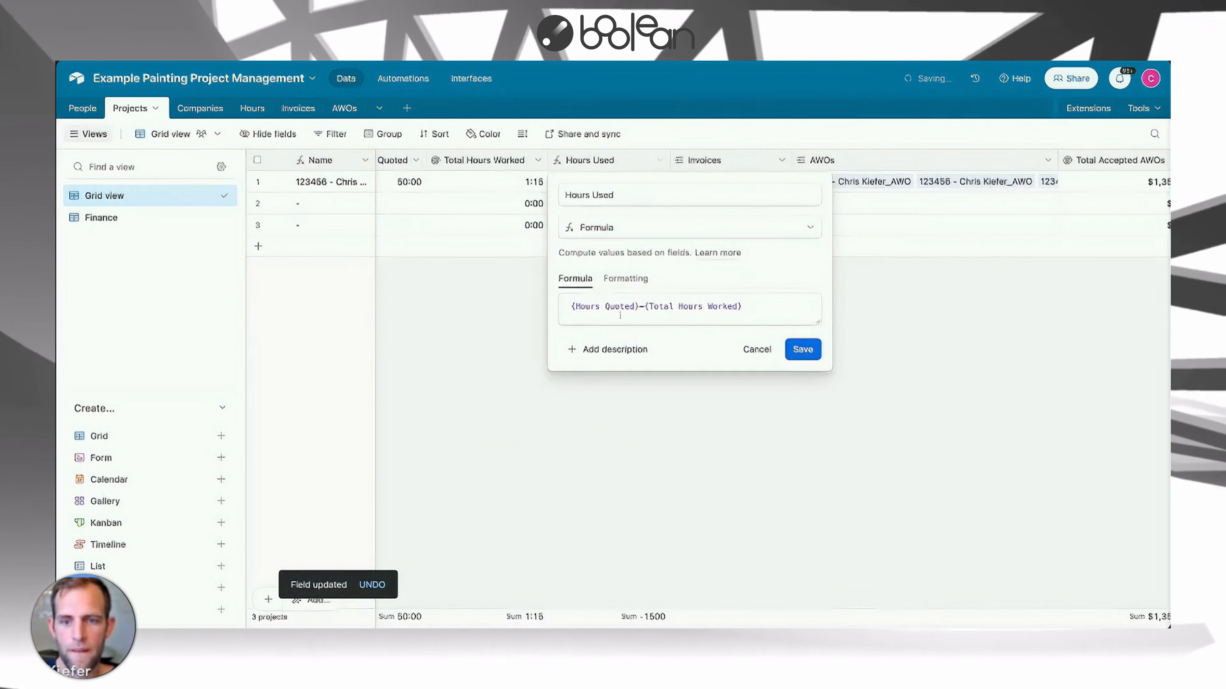
left_click(760, 305)
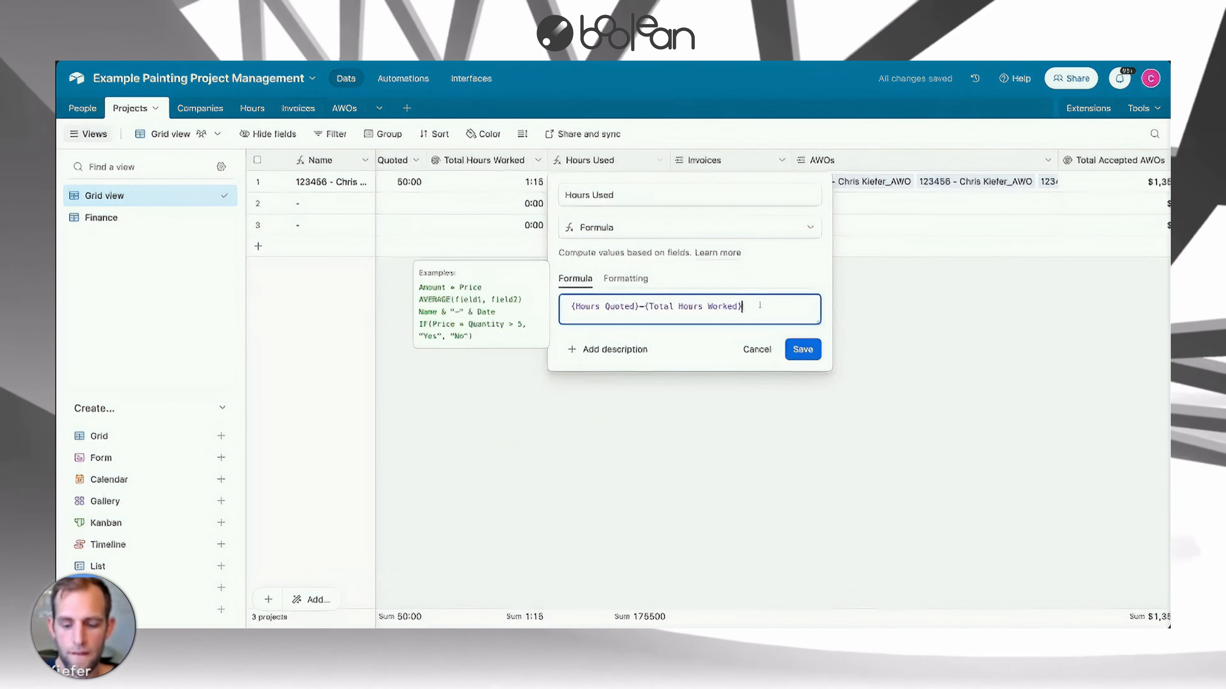
key("BackSpace")
key("BackSpace")
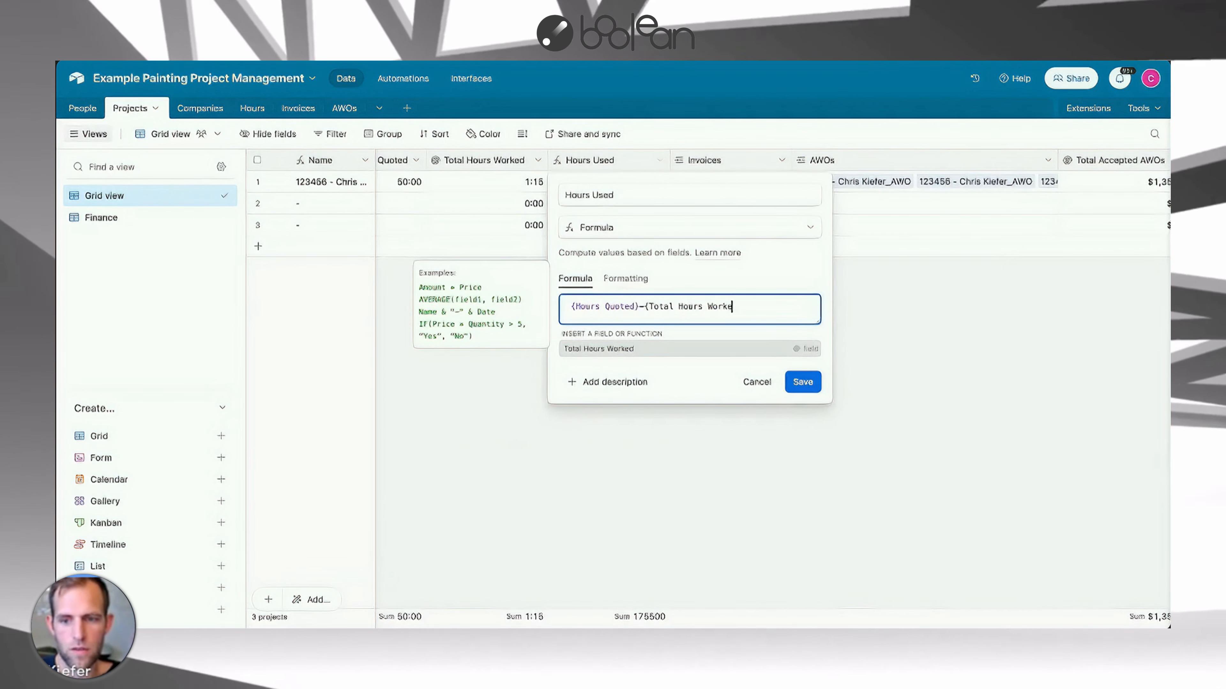
left_click(743, 352)
left_click(802, 349)
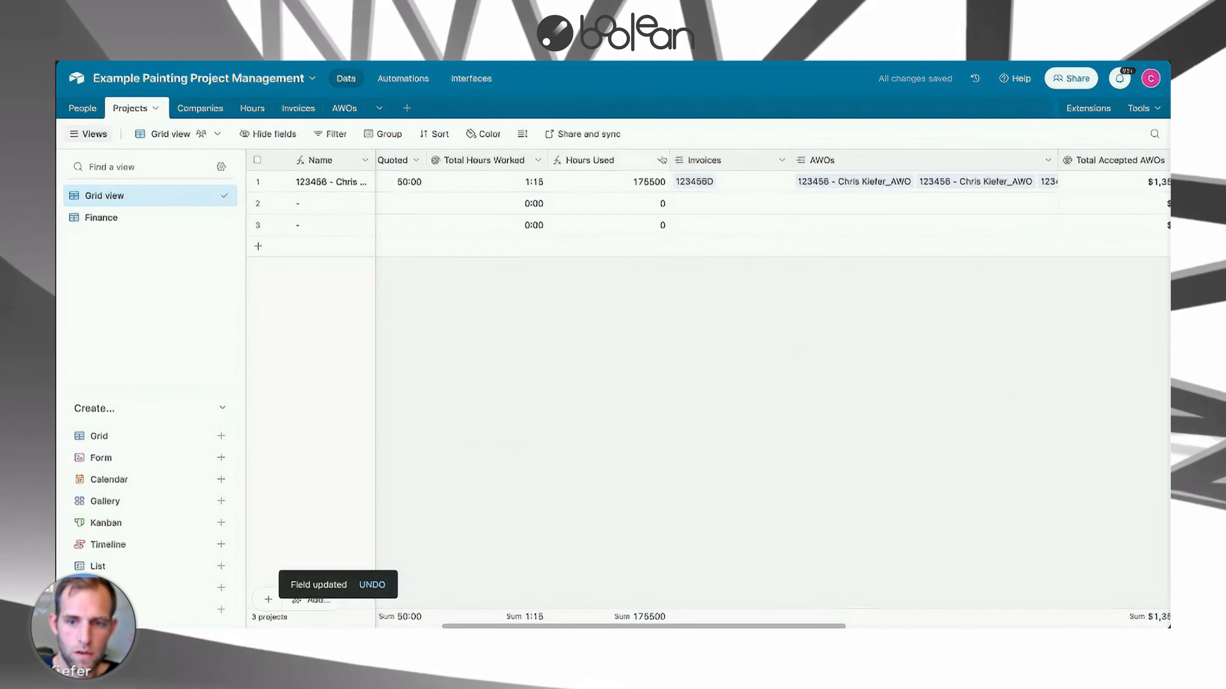
Format the Hours Used formula result as a Duration in h:mm.
left_click(659, 160)
left_click(603, 191)
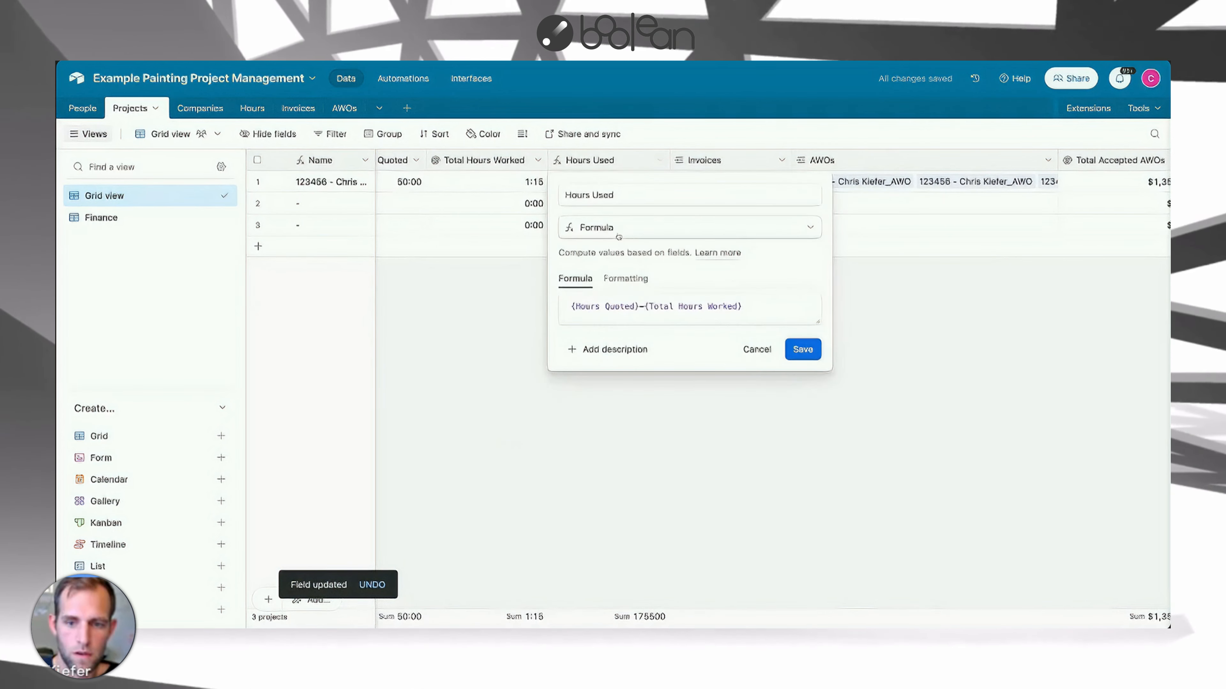
left_click(625, 278)
left_click(627, 329)
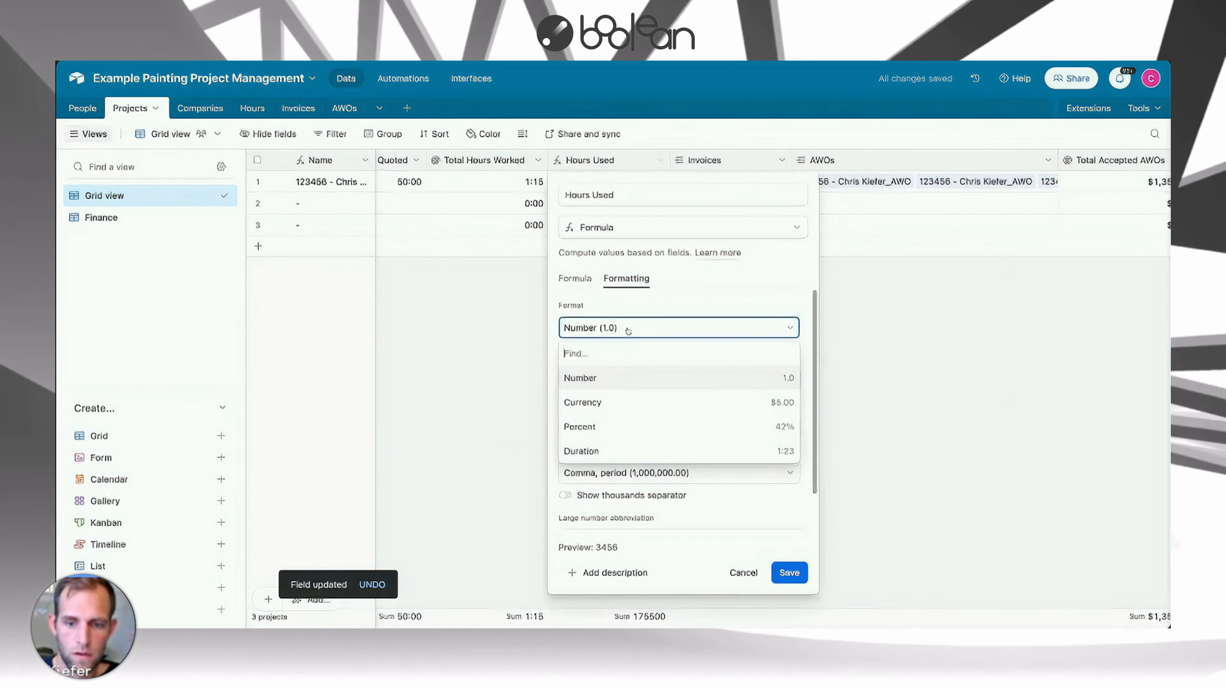
left_click(584, 451)
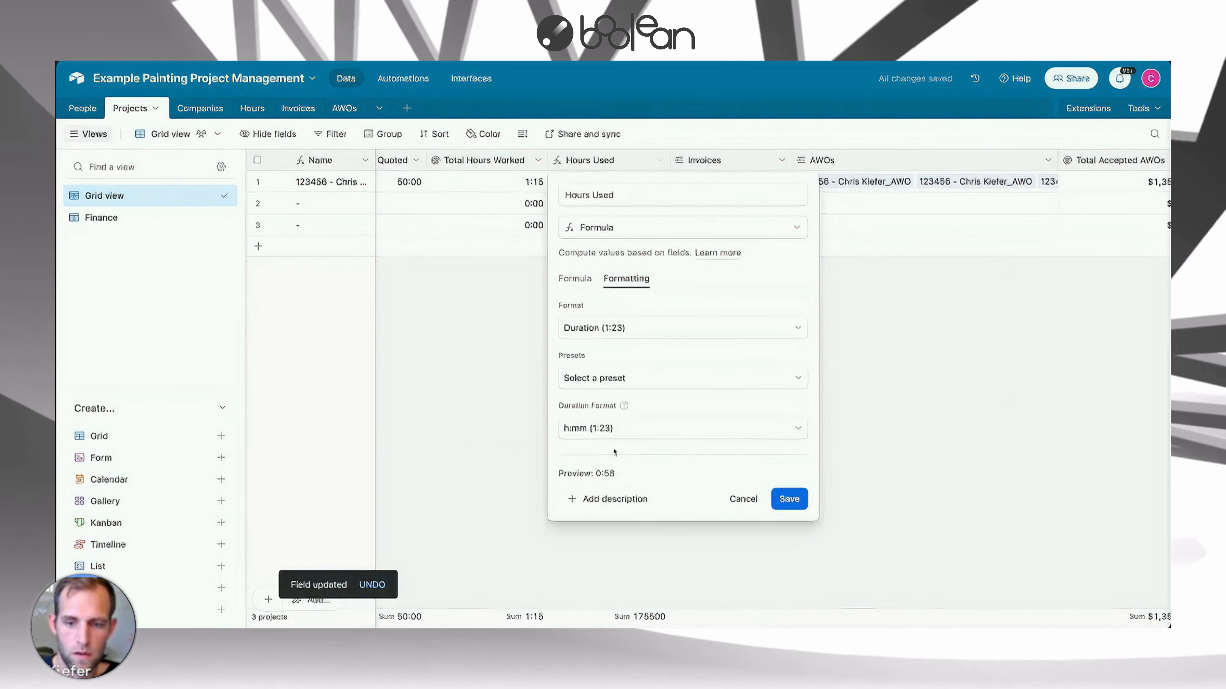
left_click(794, 507)
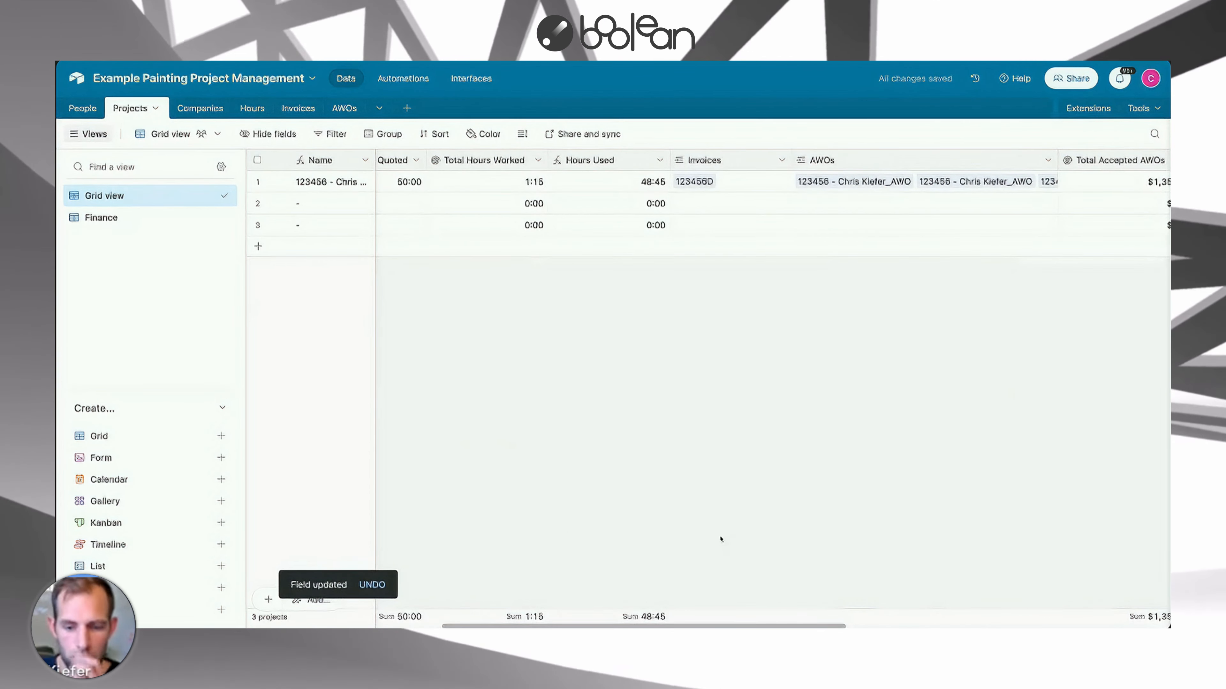
Narrow the Total Hours Worked, Hours Used and Invoices columns in the Projects grid.
scroll(815, 306, "left", 5)
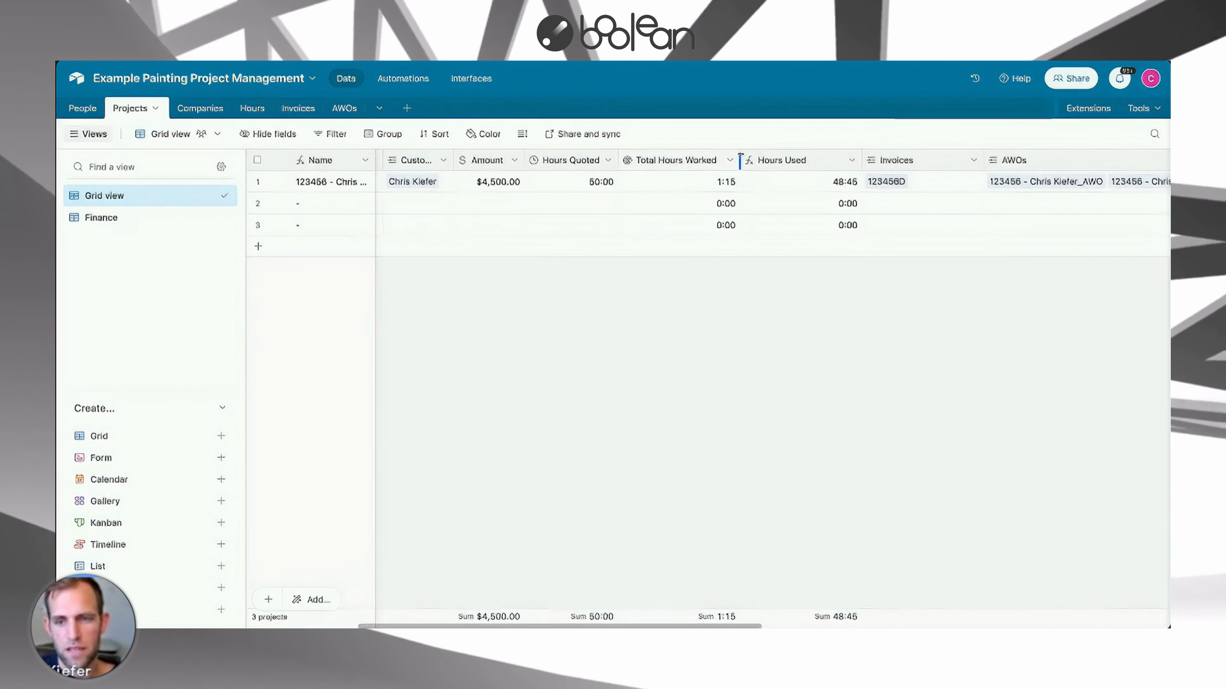
left_click_drag(739, 160, 732, 160)
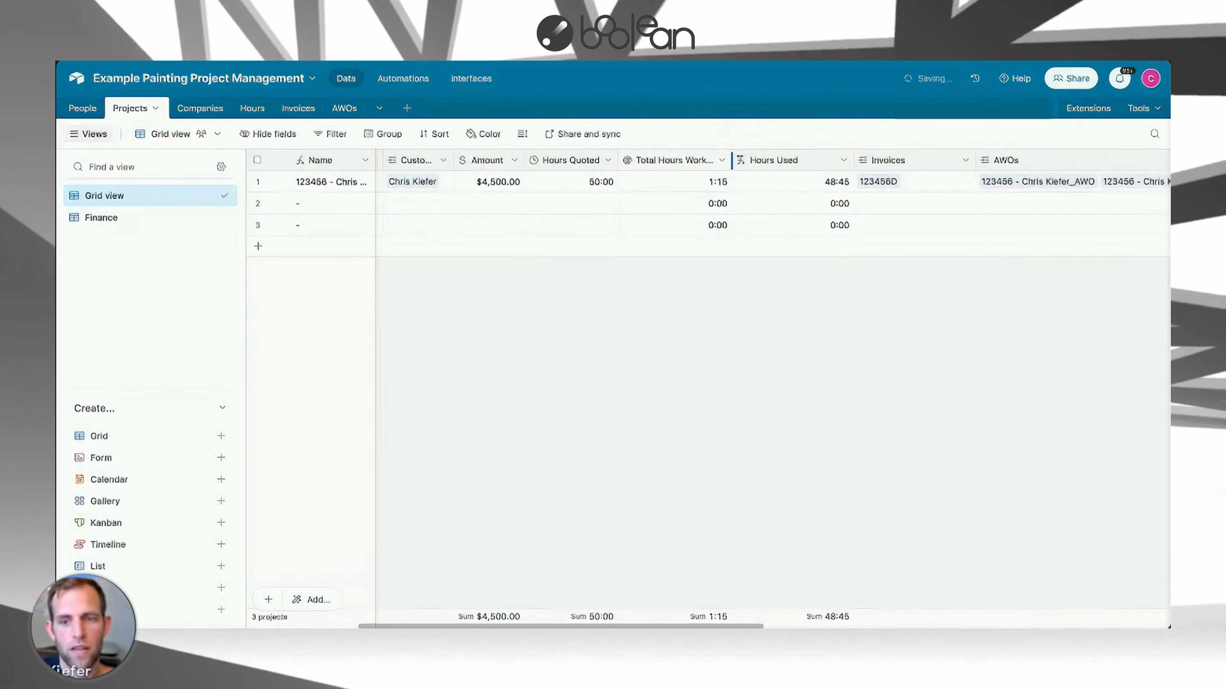
left_click_drag(847, 170, 820, 160)
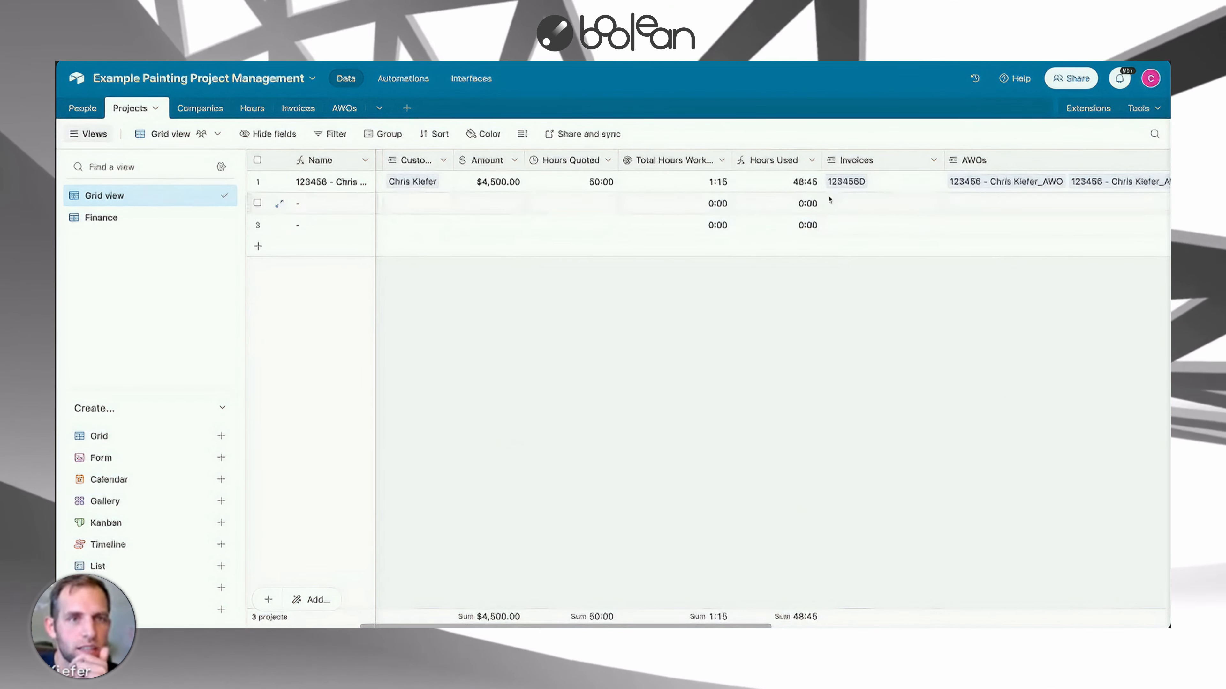
left_click_drag(943, 159, 895, 159)
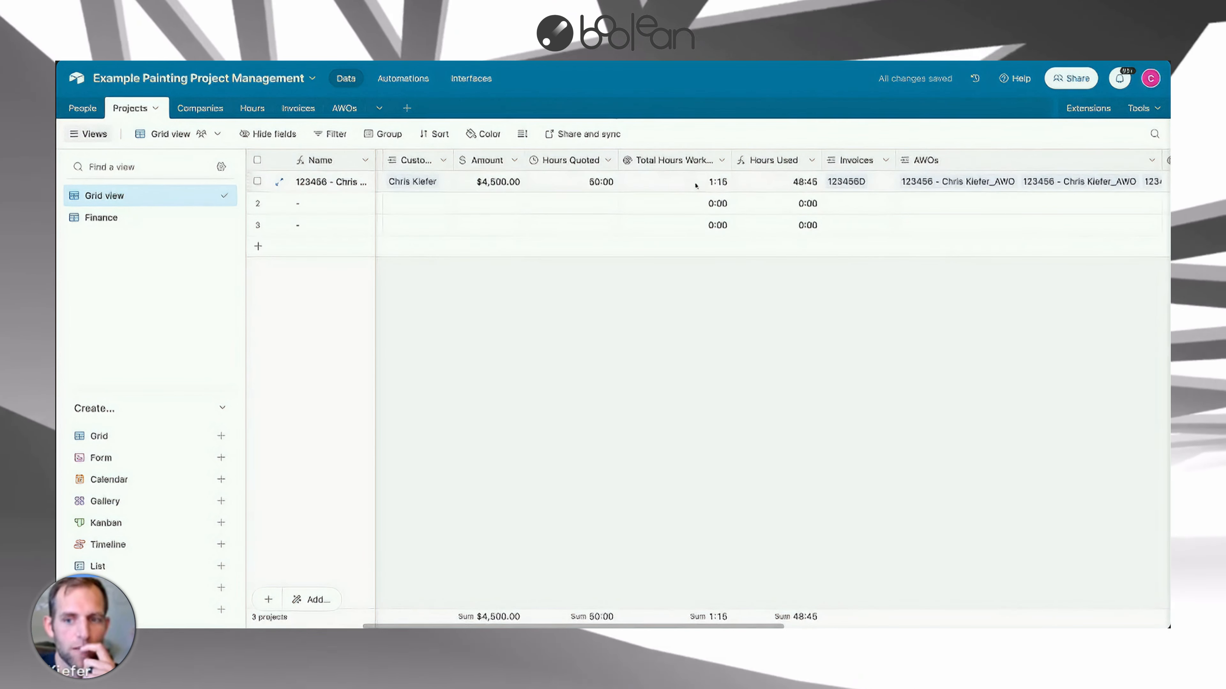
Rename the Hours Used field to Hours Remaining.
left_click(812, 160)
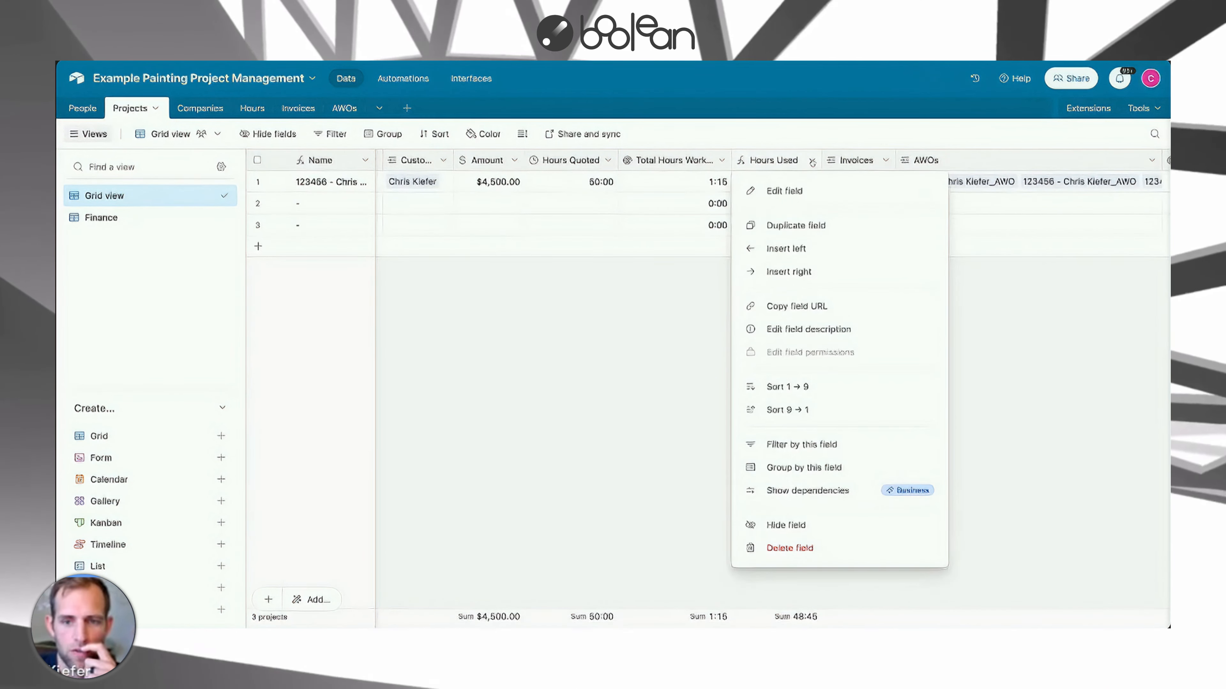
left_click(795, 192)
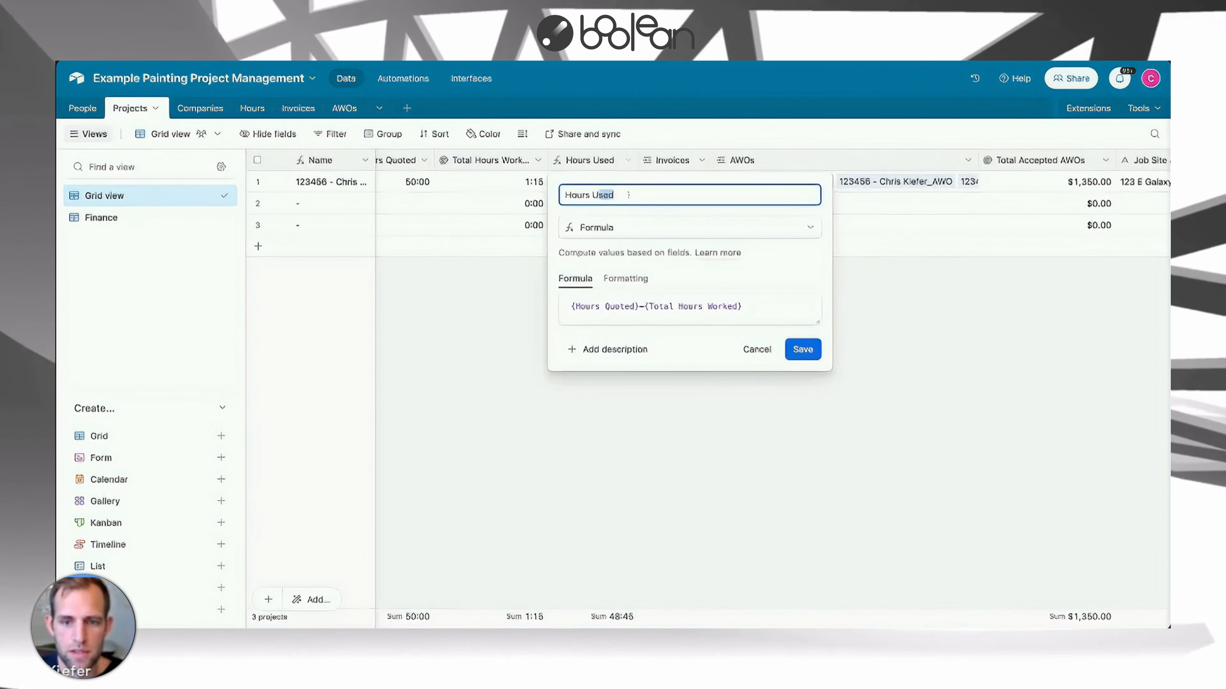
type("Remaining")
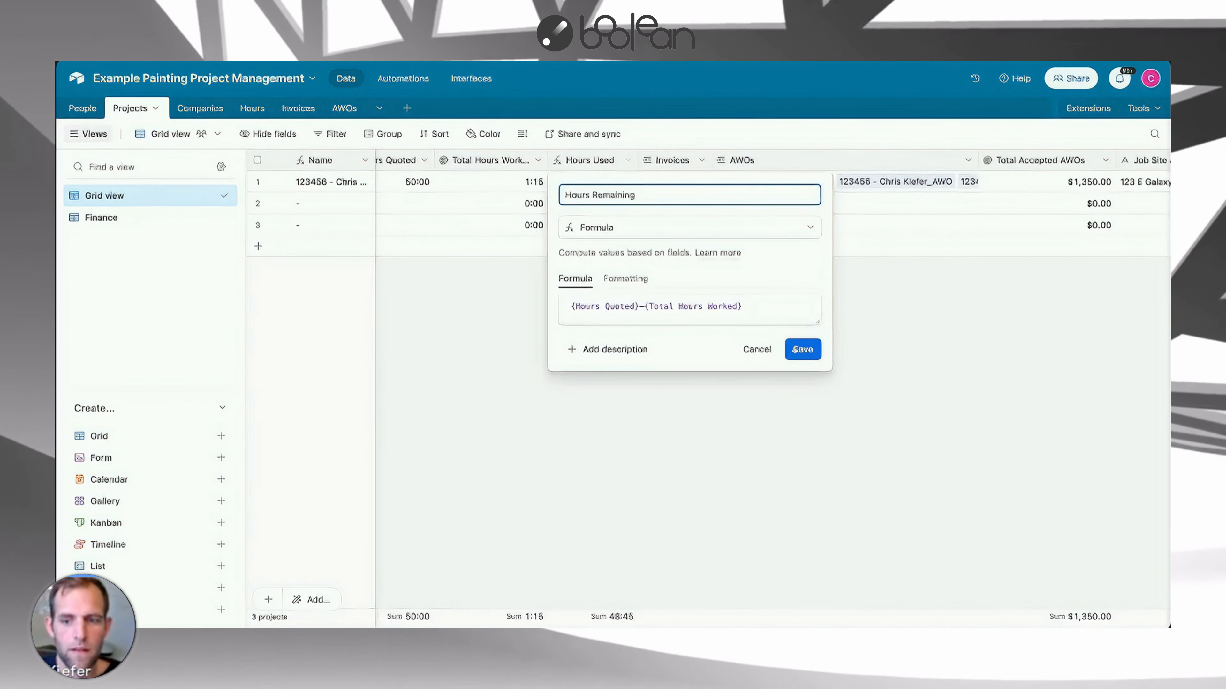
key("Return")
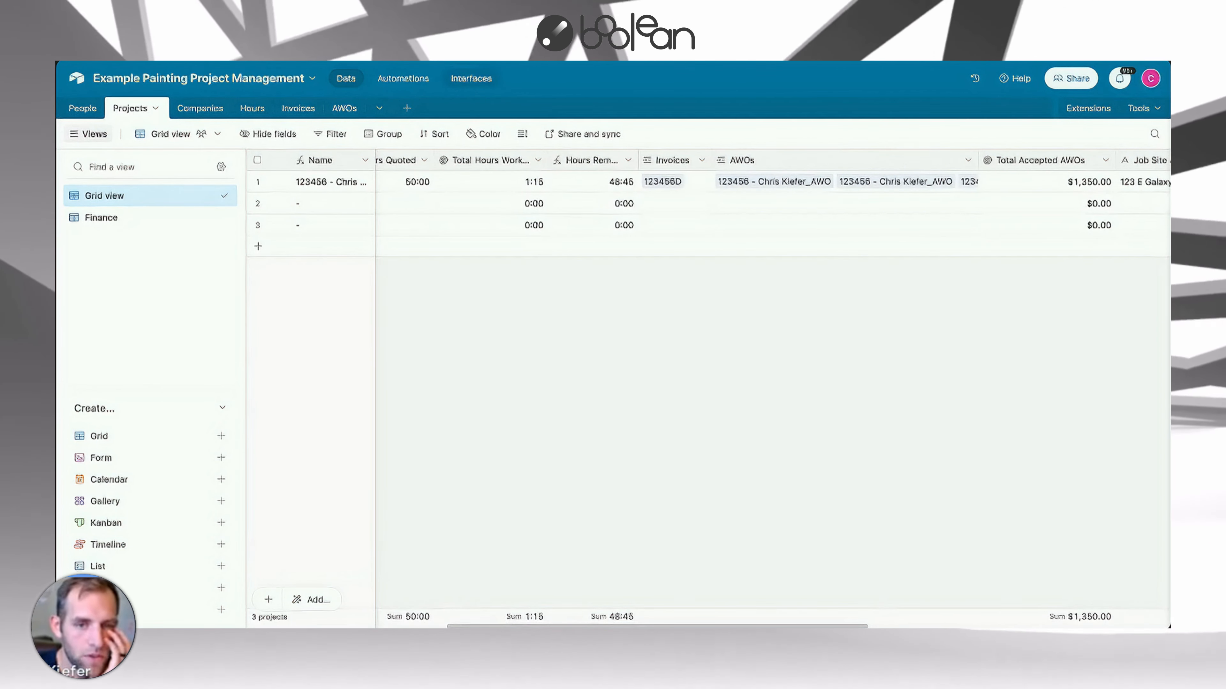
Browse the Interfaces introduction page and return to the Projects data.
left_click(472, 78)
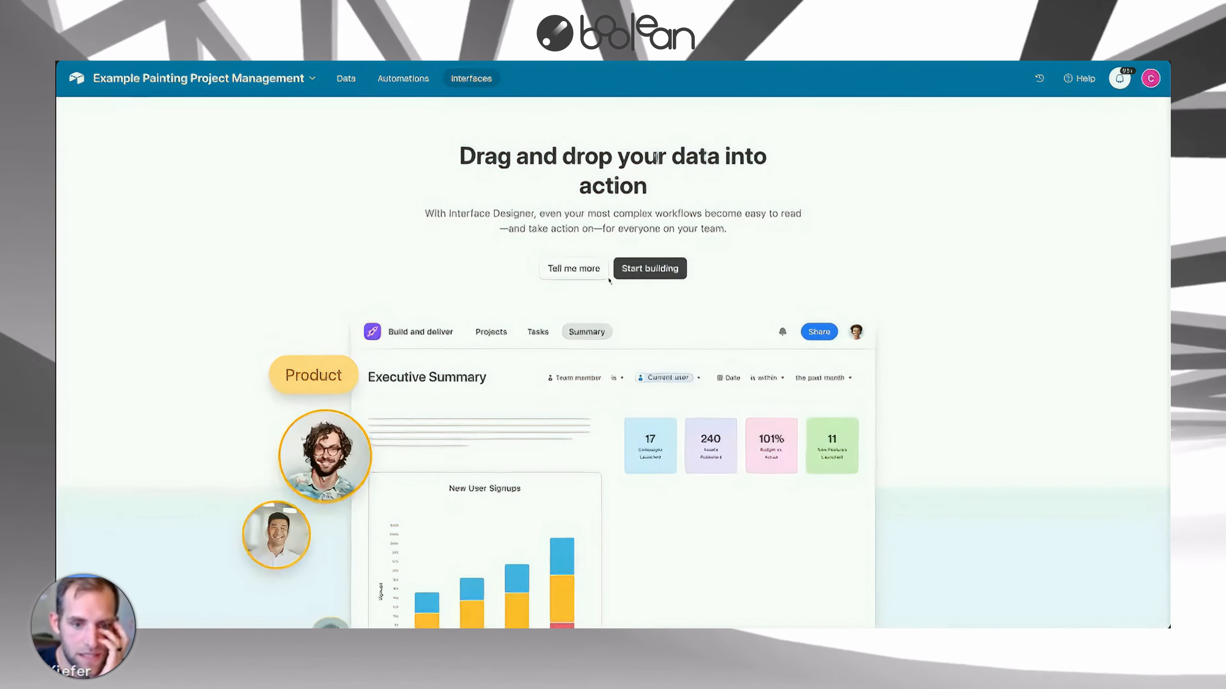
scroll(622, 314, "down", 2)
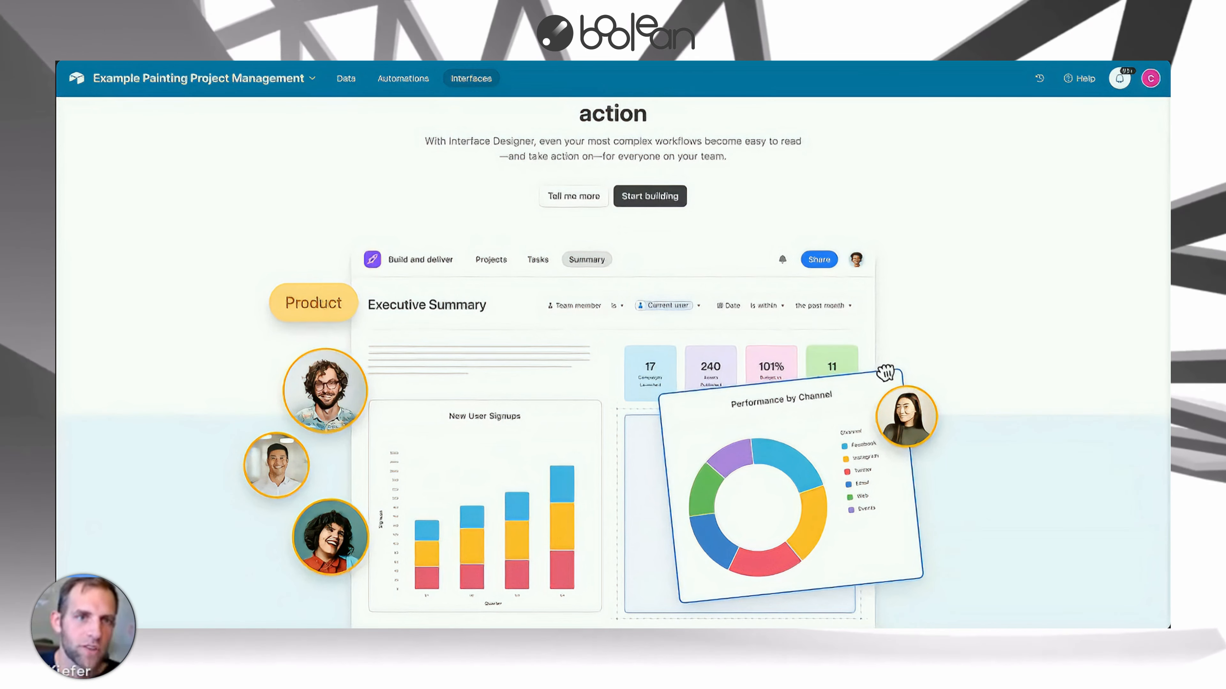
left_click(345, 78)
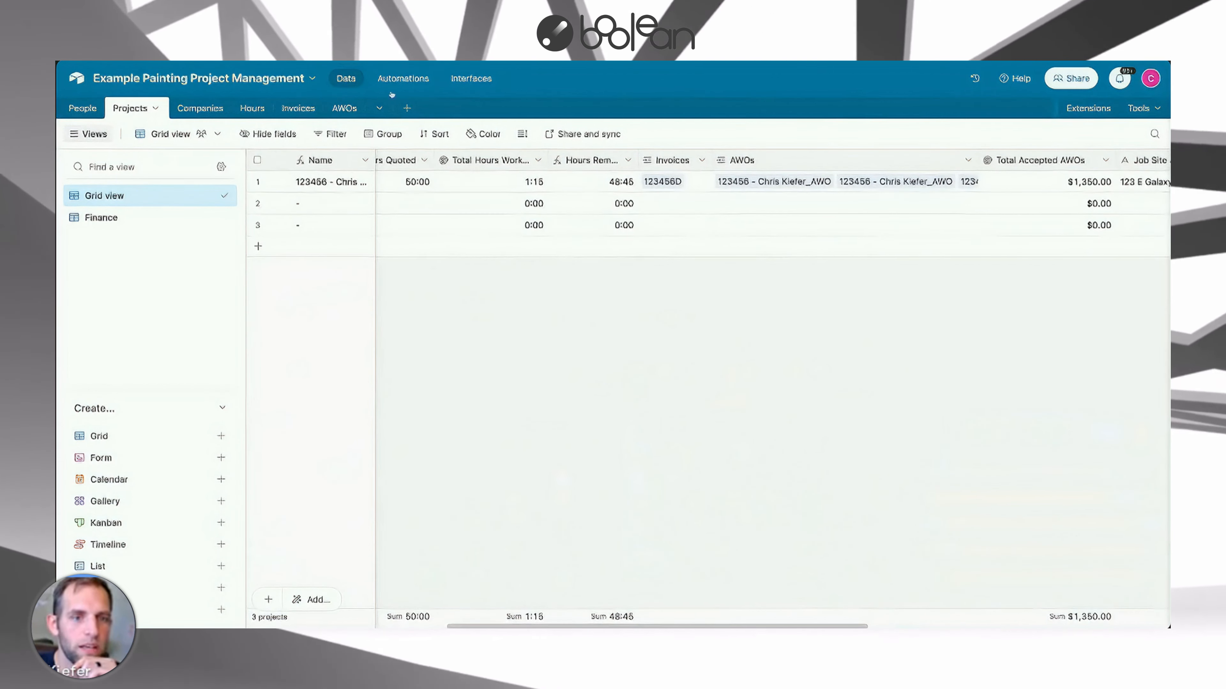
left_click(465, 81)
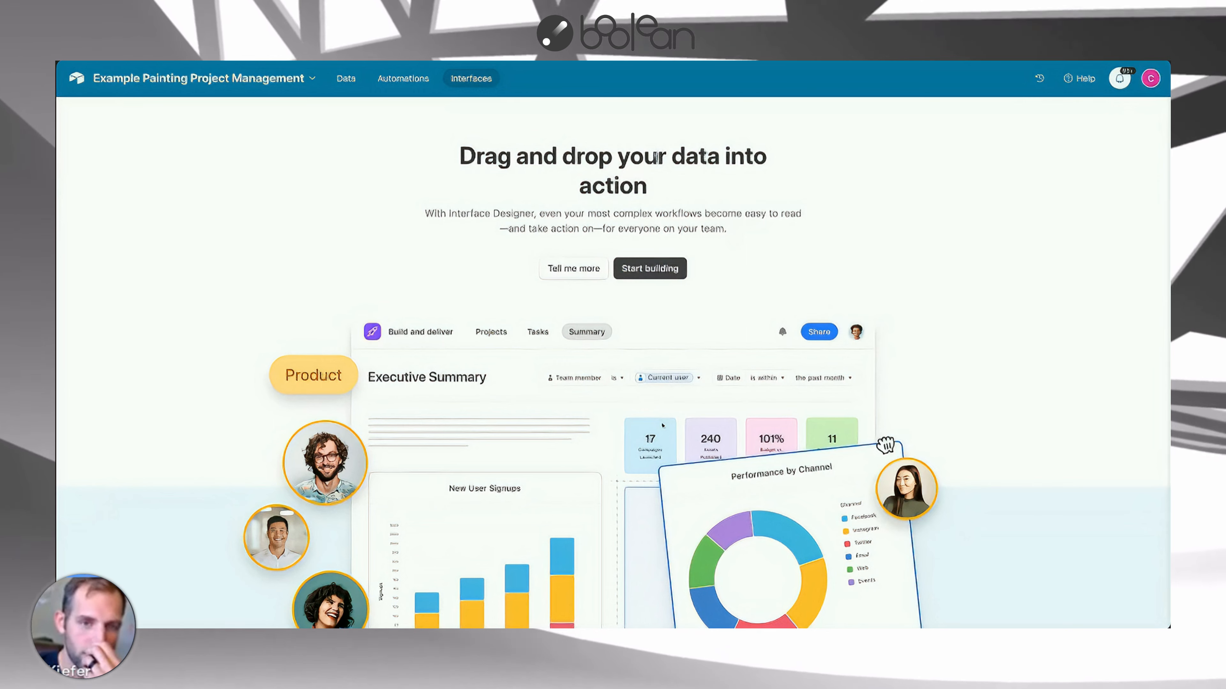
scroll(662, 426, "down", 2)
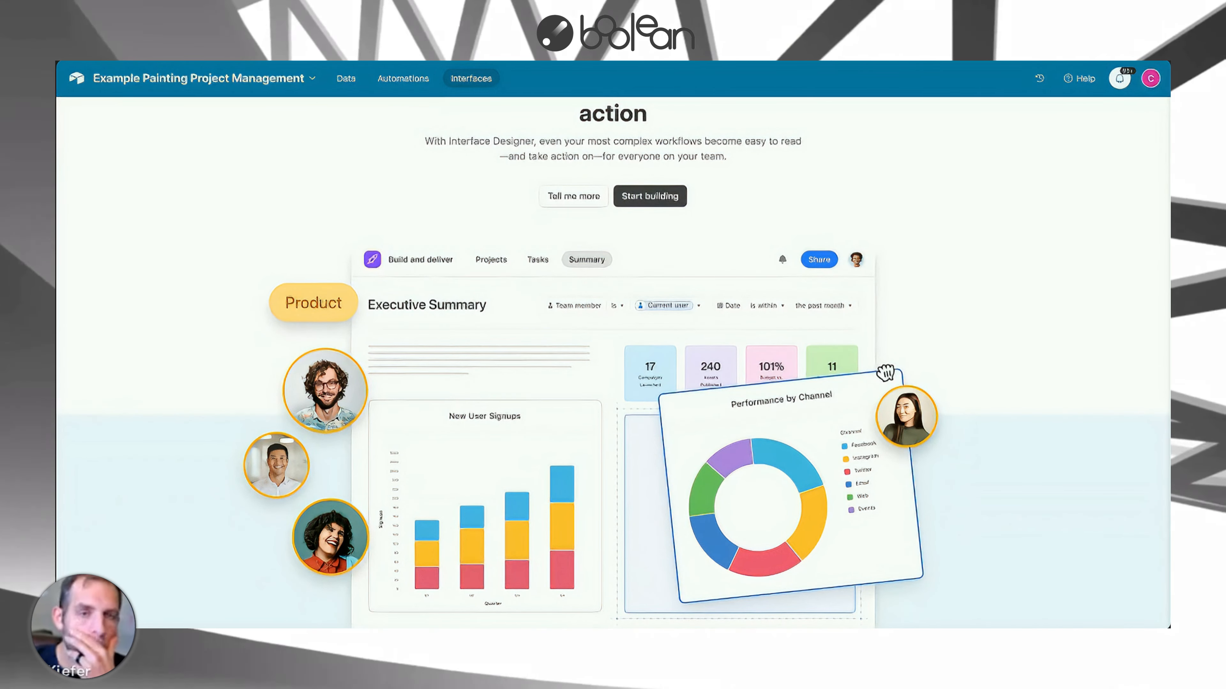
left_click(345, 79)
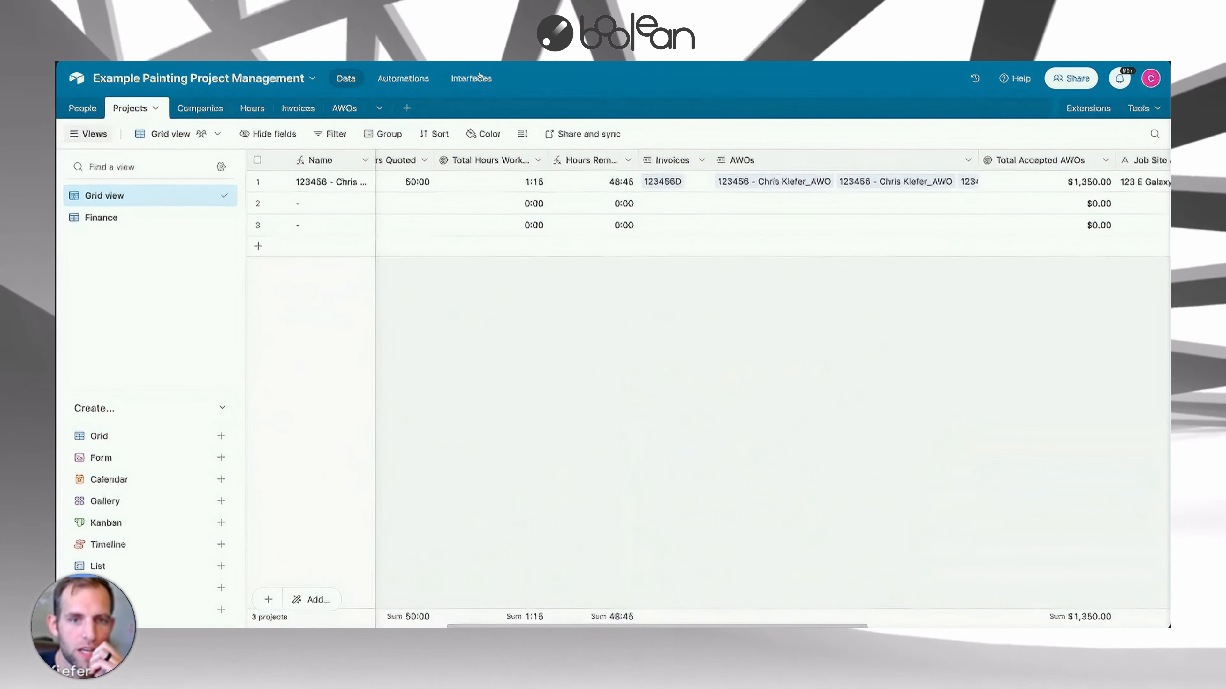
Open the Podcast & Video Project Management base from the home workspace and scroll through its episodes.
left_click(76, 78)
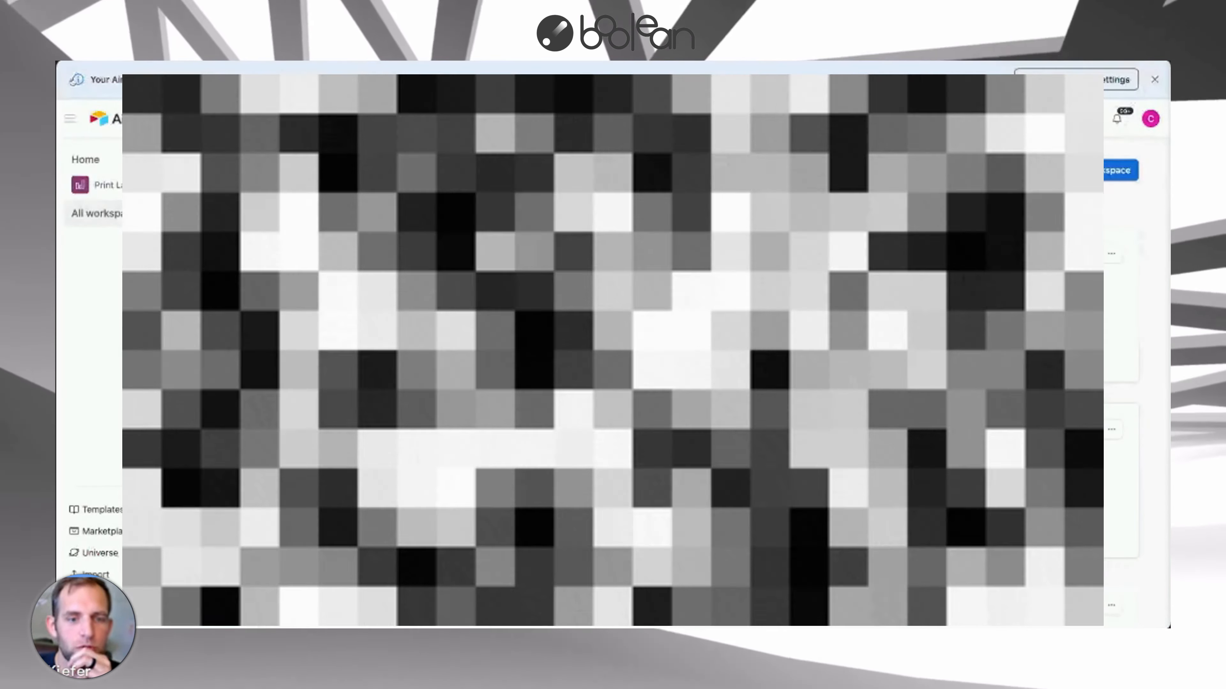
scroll(613, 347, "down", 10)
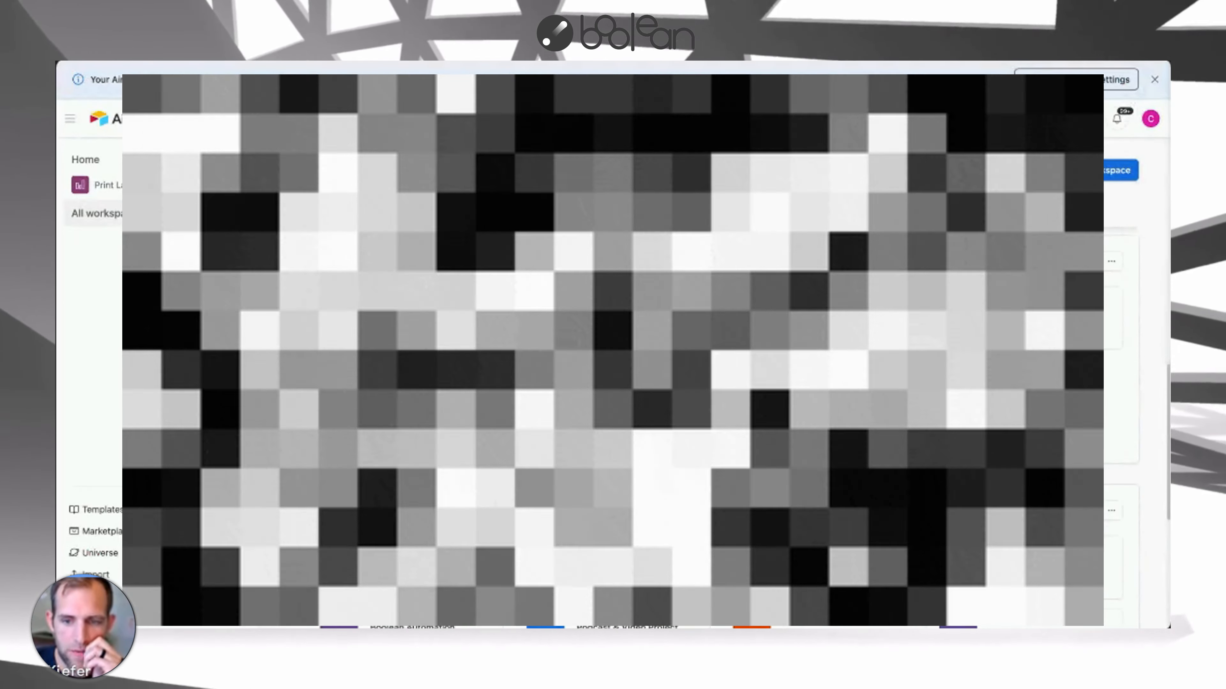
scroll(613, 347, "down", 5)
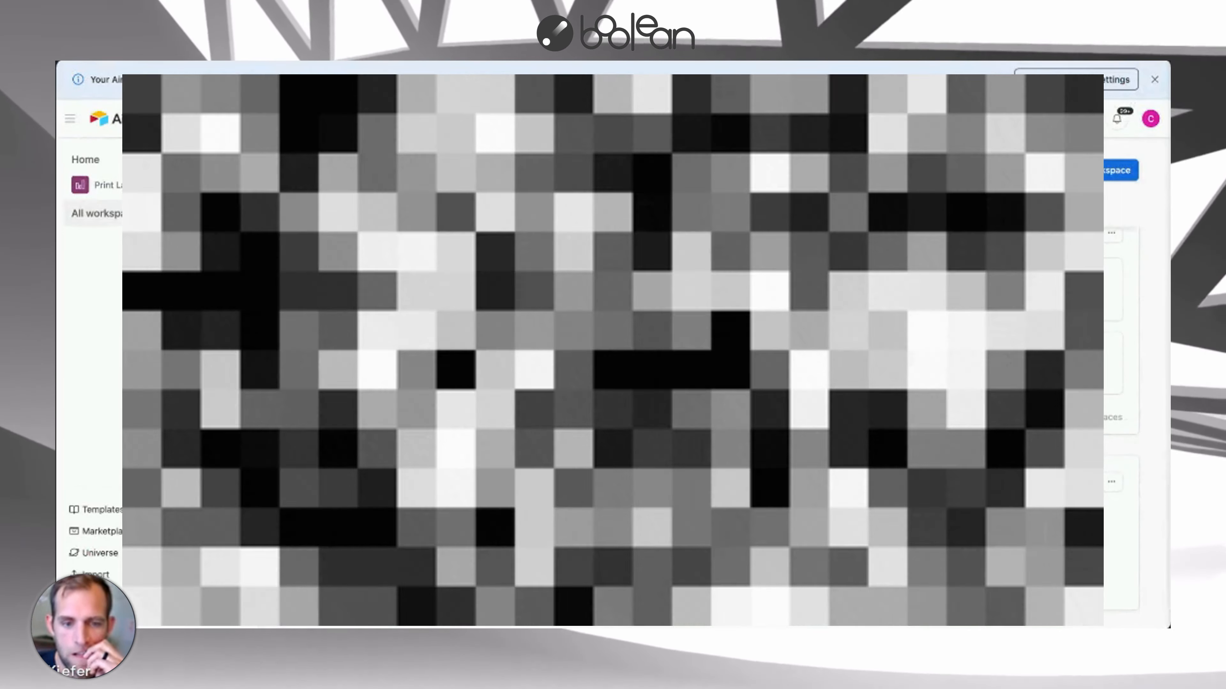
scroll(613, 347, "up", 1)
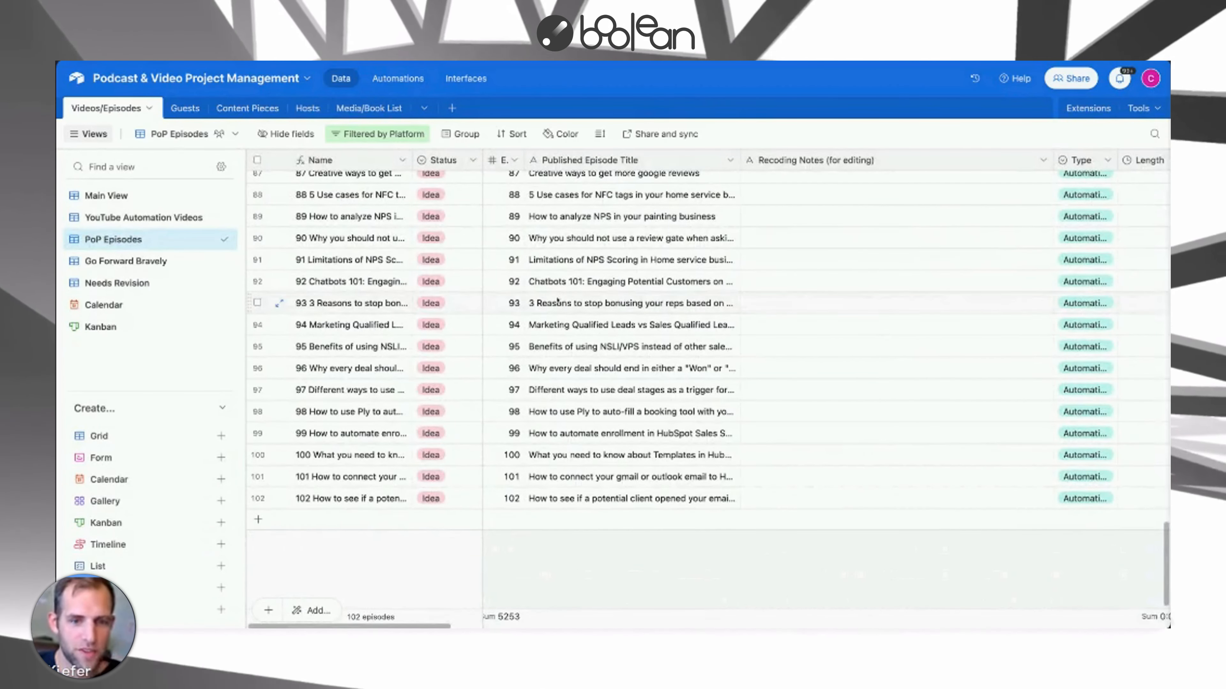
scroll(428, 224, "up", 10)
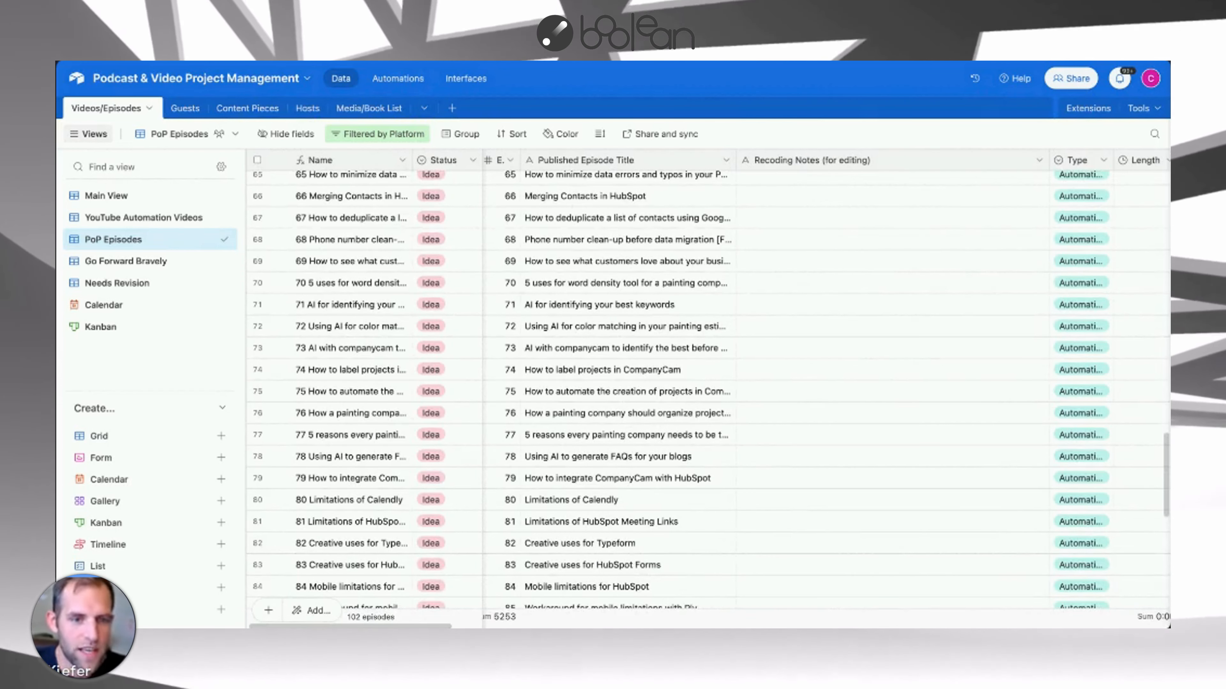
Change the PoP Episodes view's Platform filter to show only Pursuit of Purpose Podcast episodes.
scroll(704, 386, "up", 20)
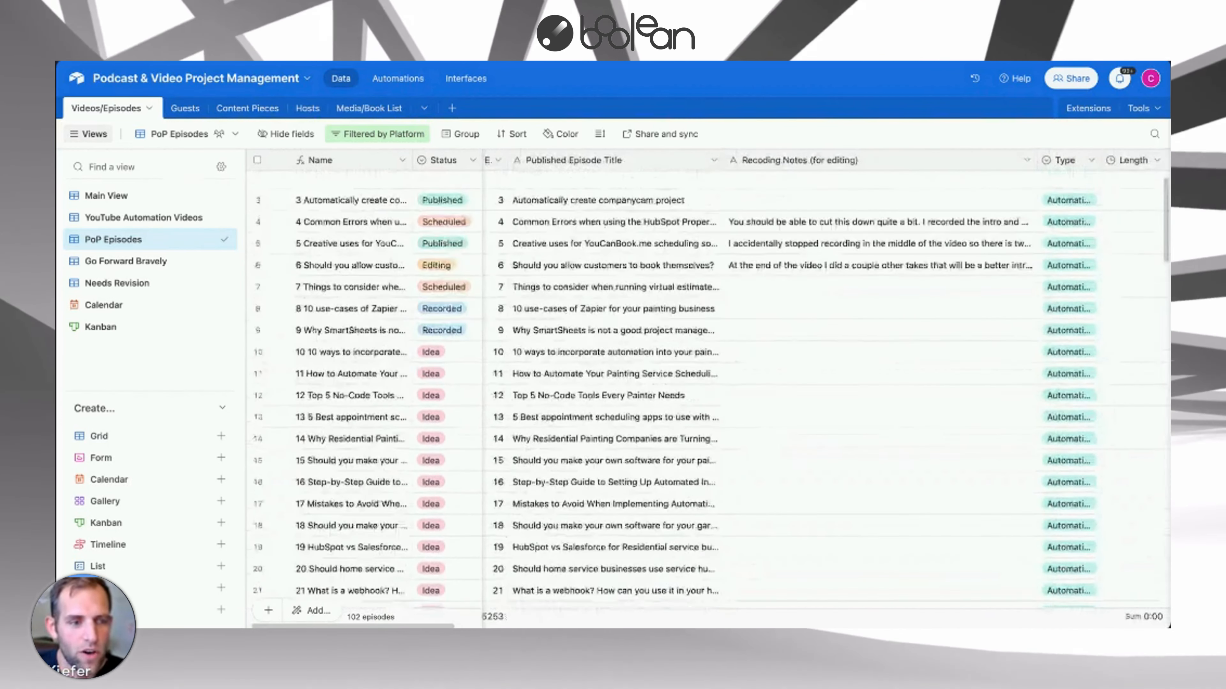
scroll(704, 386, "up", 2)
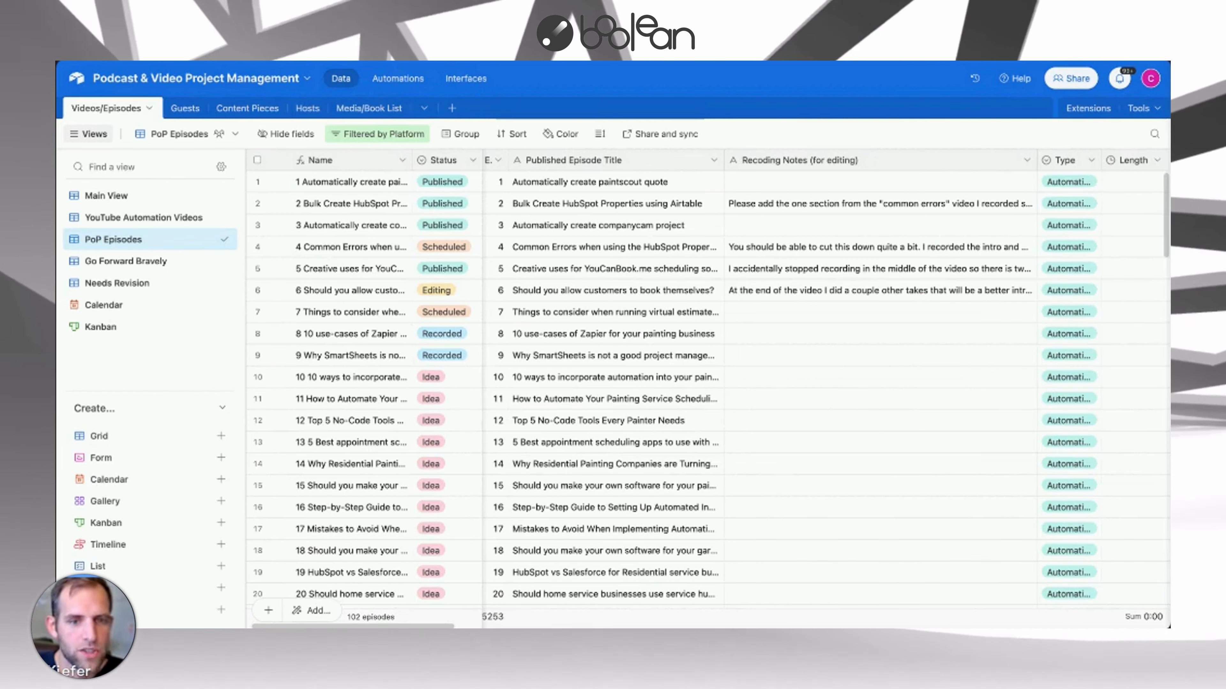
left_click(378, 135)
left_click(378, 134)
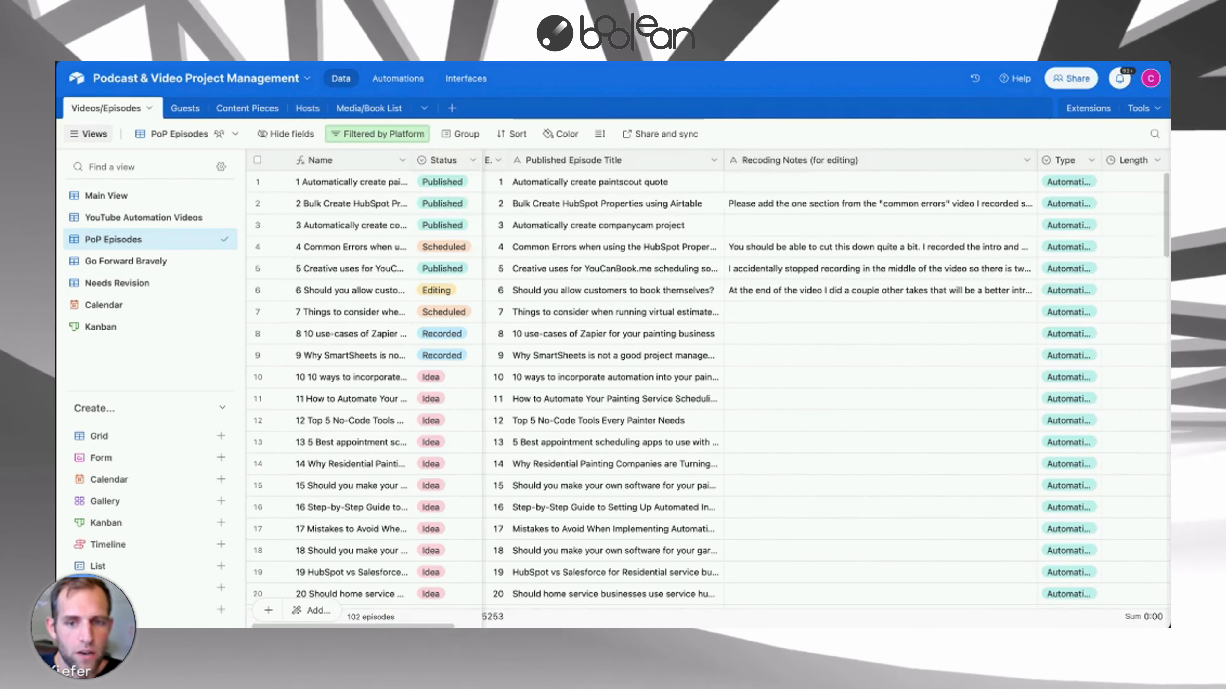
left_click(378, 134)
left_click(708, 185)
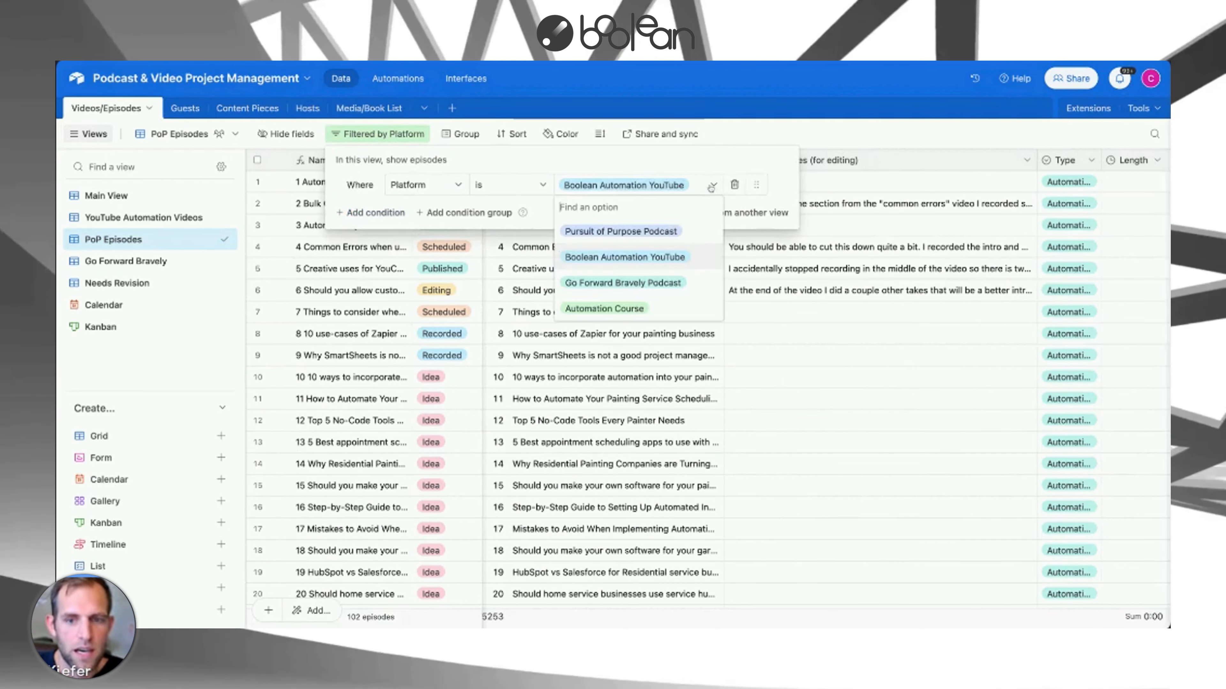
left_click(675, 232)
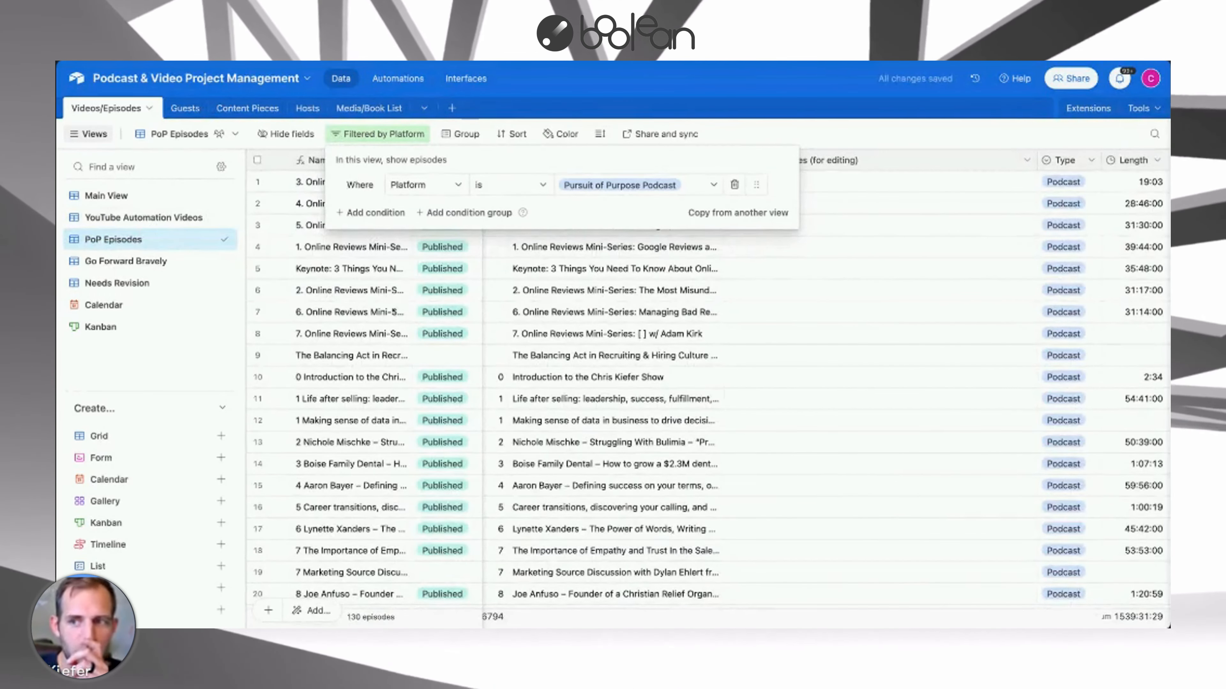
left_click(394, 310)
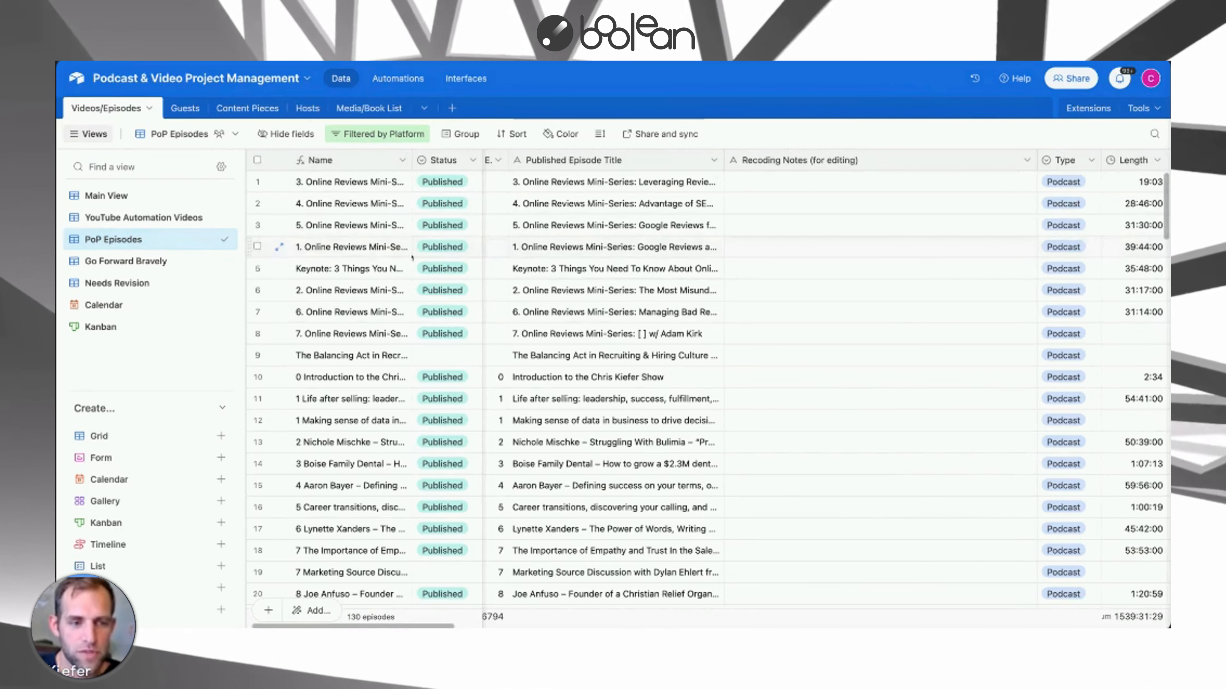
Scroll through the podcast episode records and their fields.
scroll(676, 299, "right", 1)
scroll(695, 304, "down", 15)
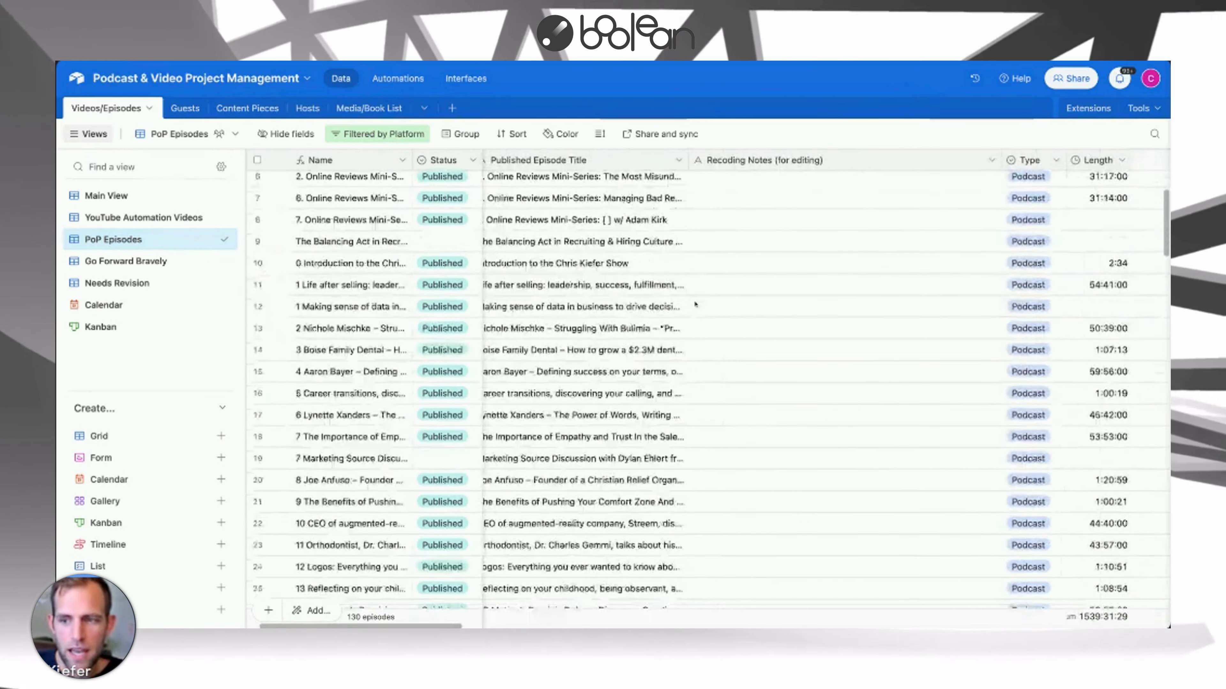
scroll(695, 304, "right", 10)
scroll(696, 305, "down", 15)
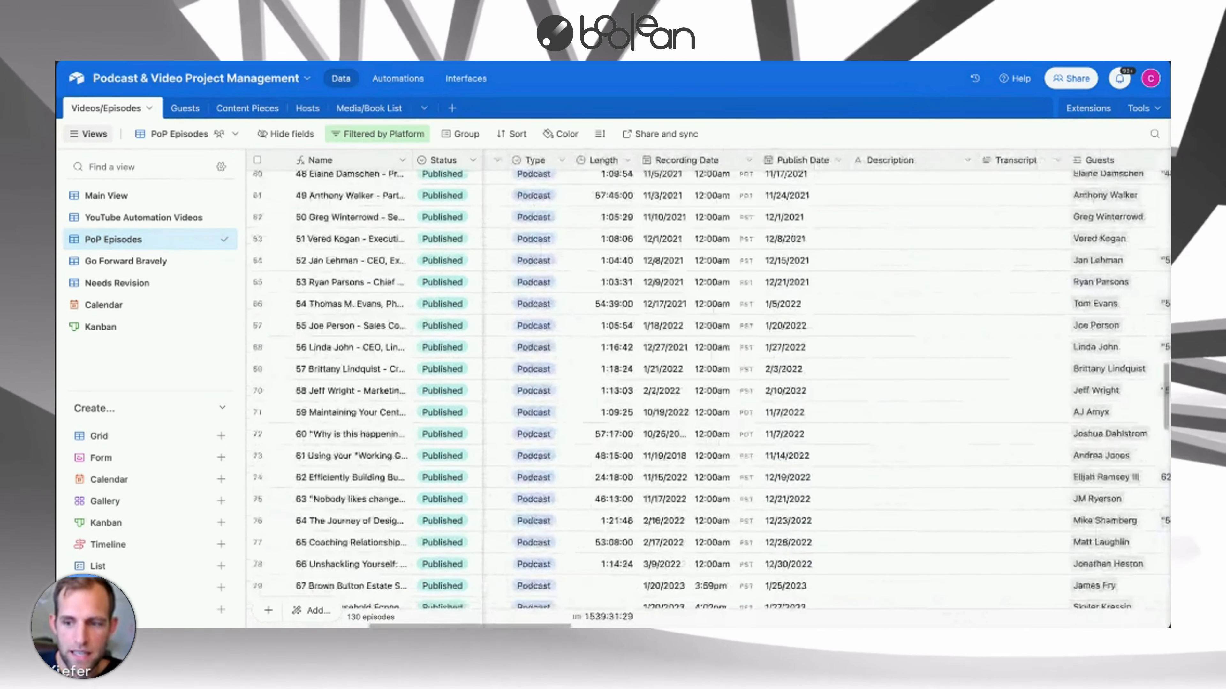
scroll(750, 404, "down", 10)
scroll(750, 404, "up", 5)
scroll(750, 404, "right", 4)
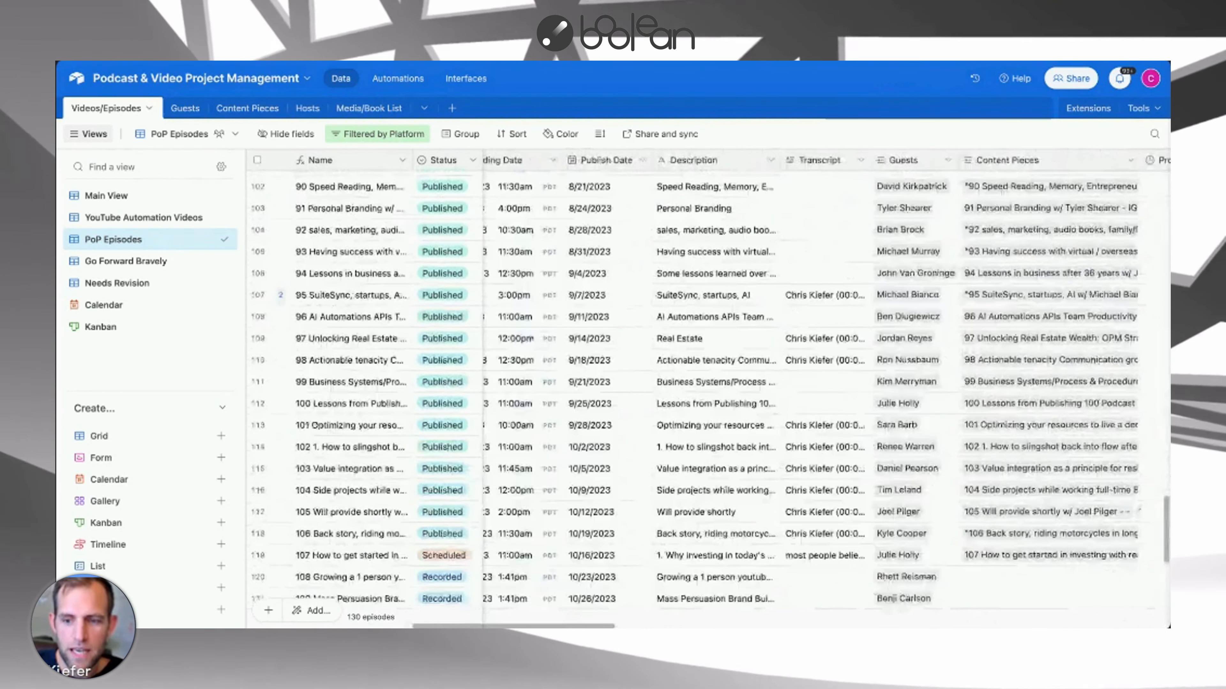
Open and read the transcript of episode 101 in the grid.
left_click(777, 430)
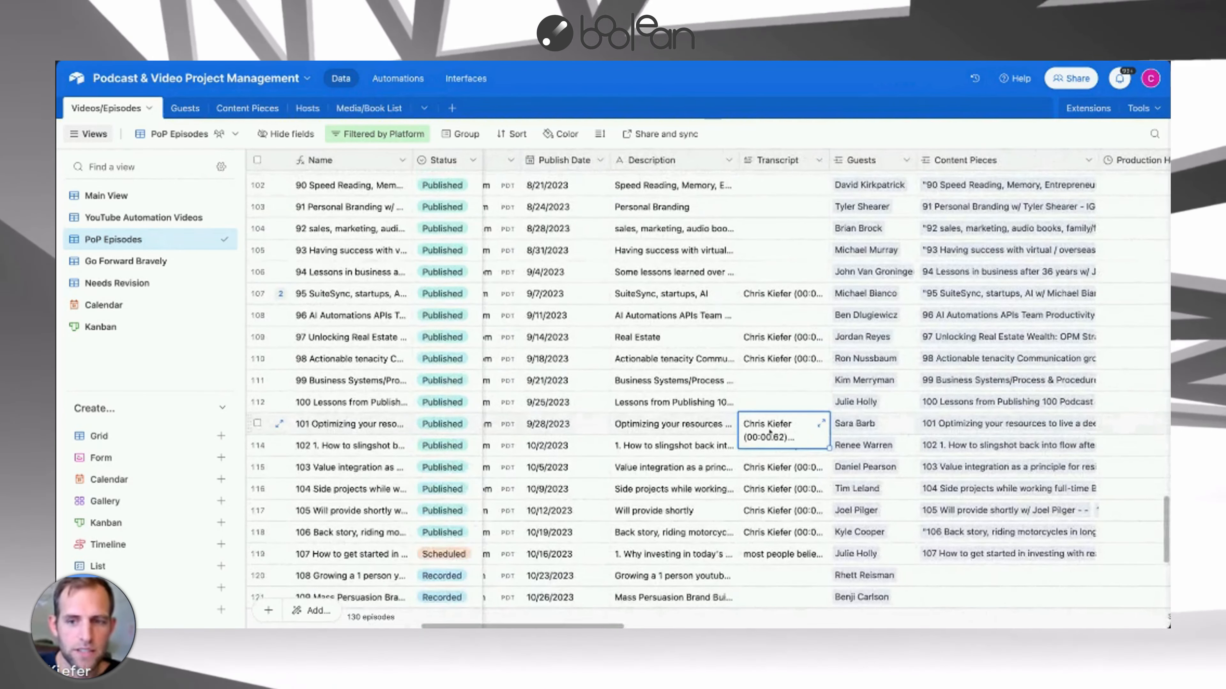
left_click(822, 424)
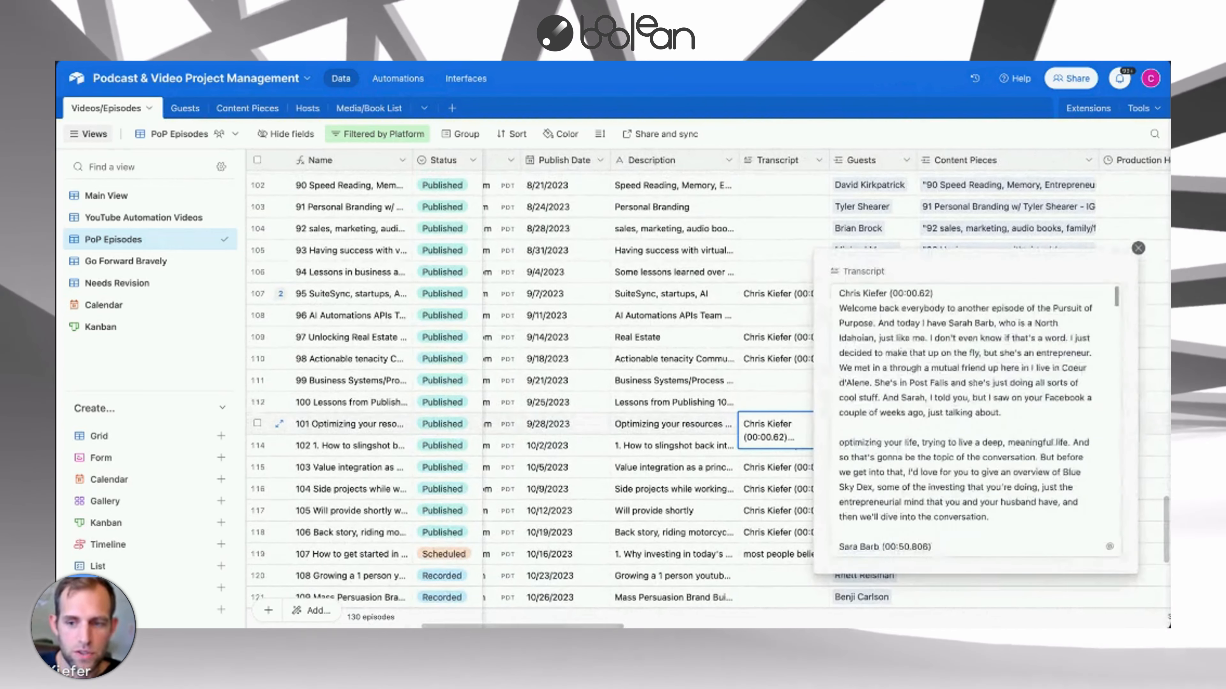
scroll(972, 420, "down", 15)
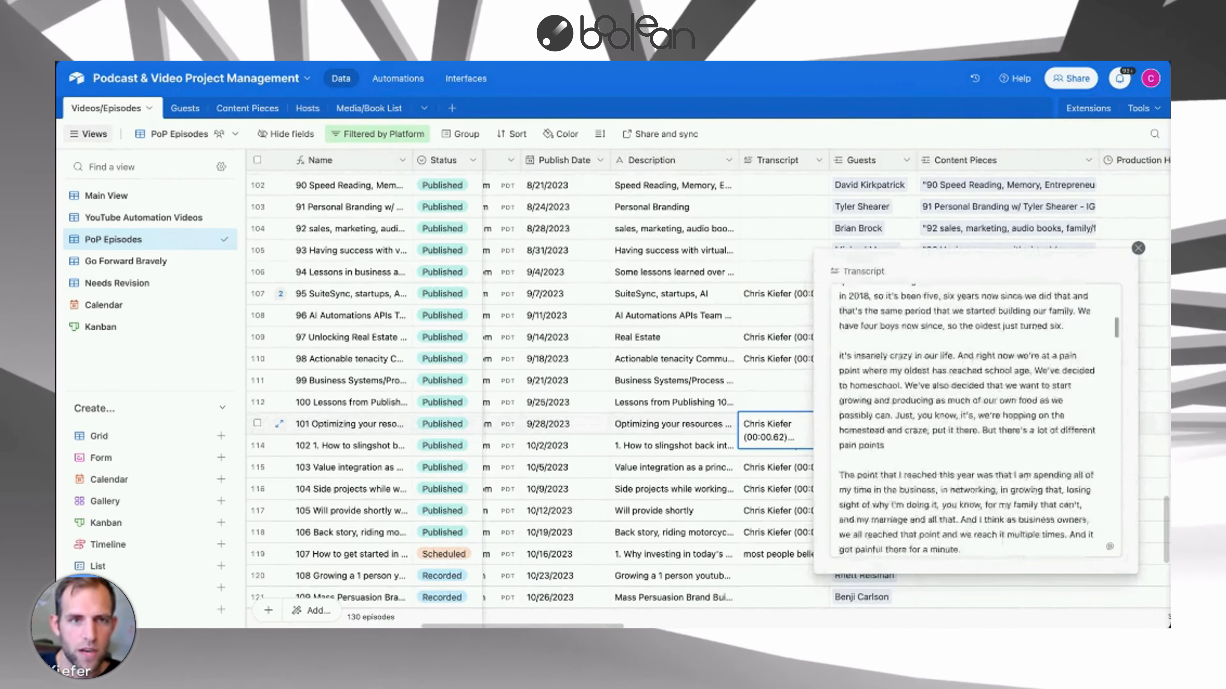
scroll(900, 356, "down", 5)
left_click(770, 404)
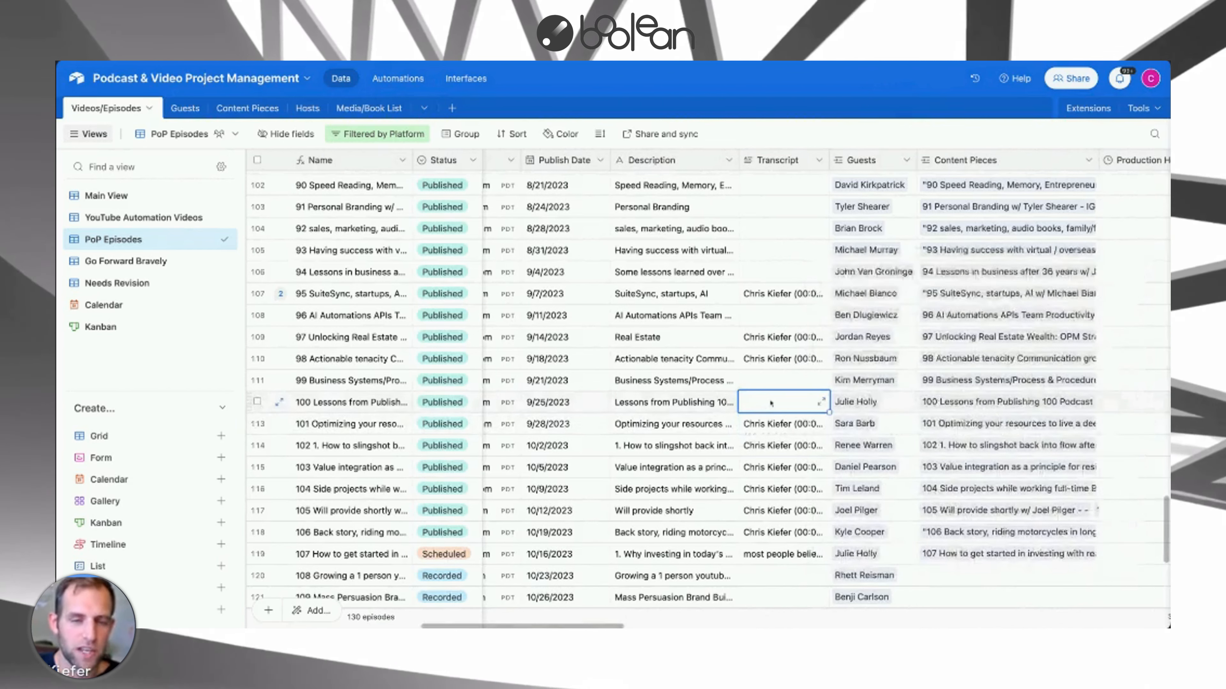
scroll(798, 437, "right", 10)
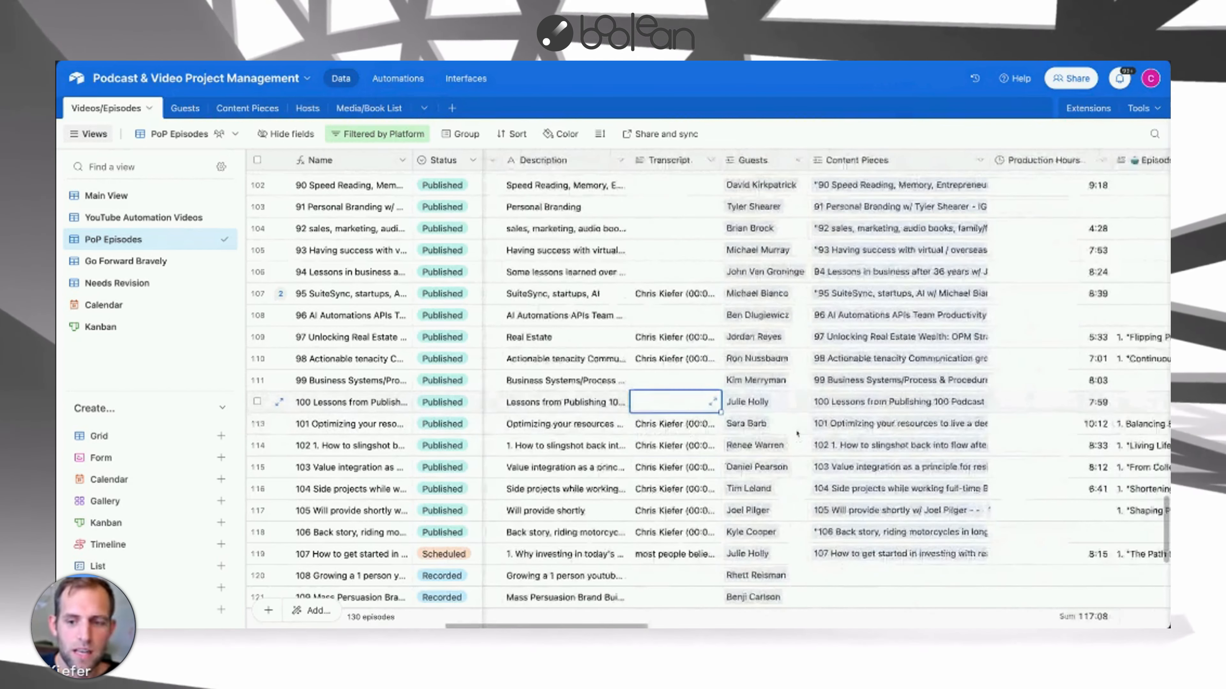
Expand episode 101's Episode Title Ideas field and select all of its text.
left_click(799, 434)
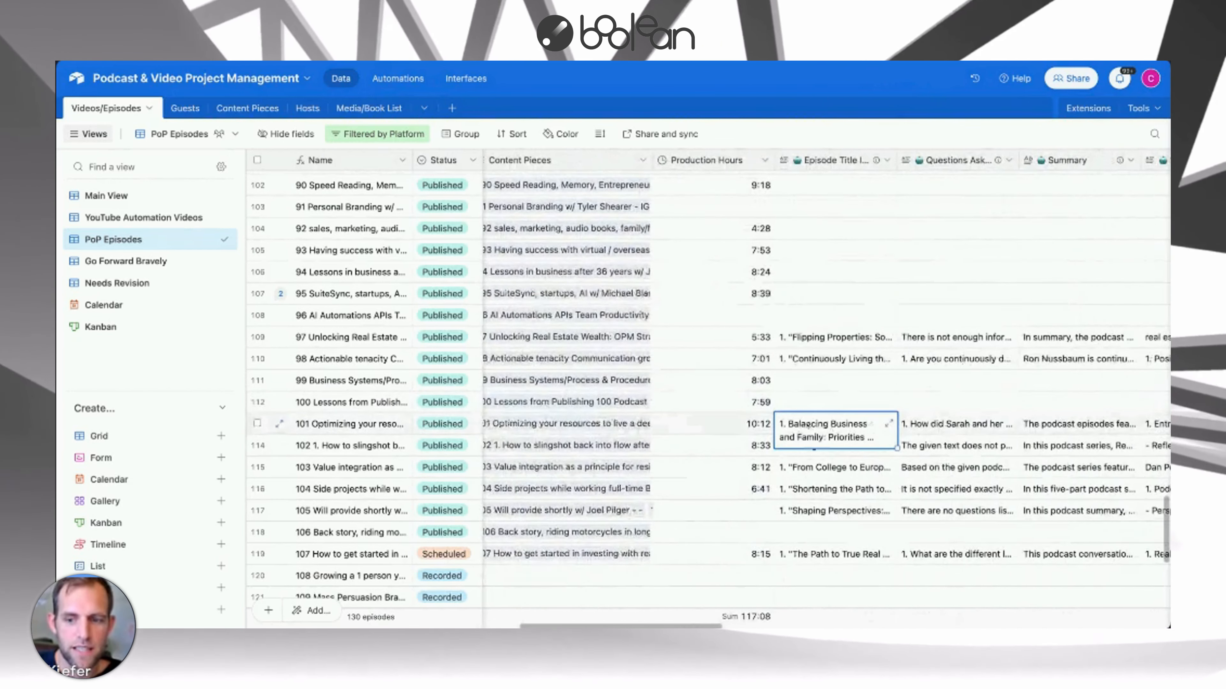
left_click(889, 425)
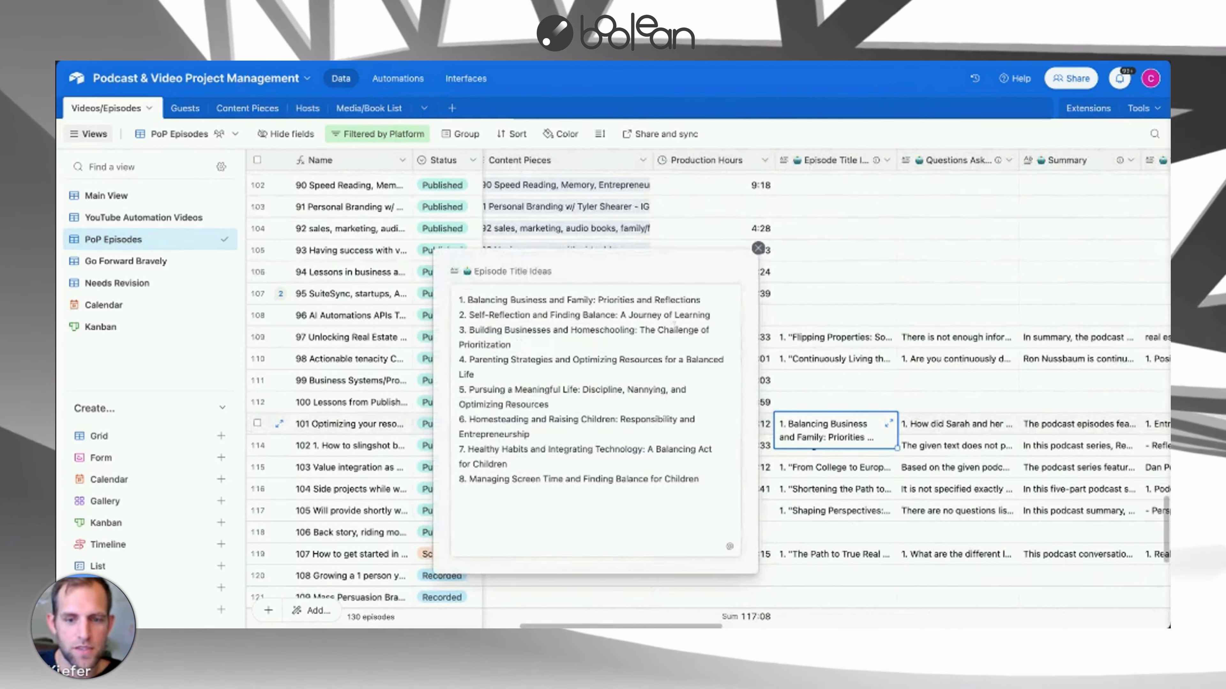
left_click(698, 482)
key("super+a")
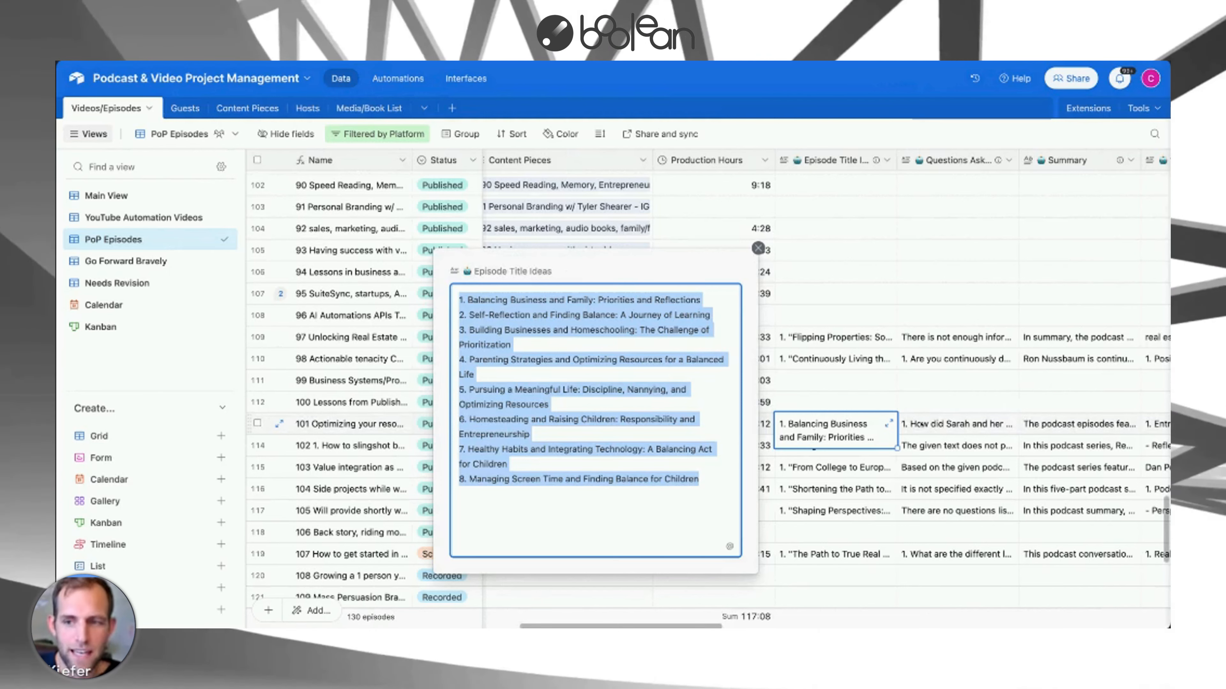
Expand episode 101's Questions Asked field and scroll through the generated questions.
left_click(1014, 427)
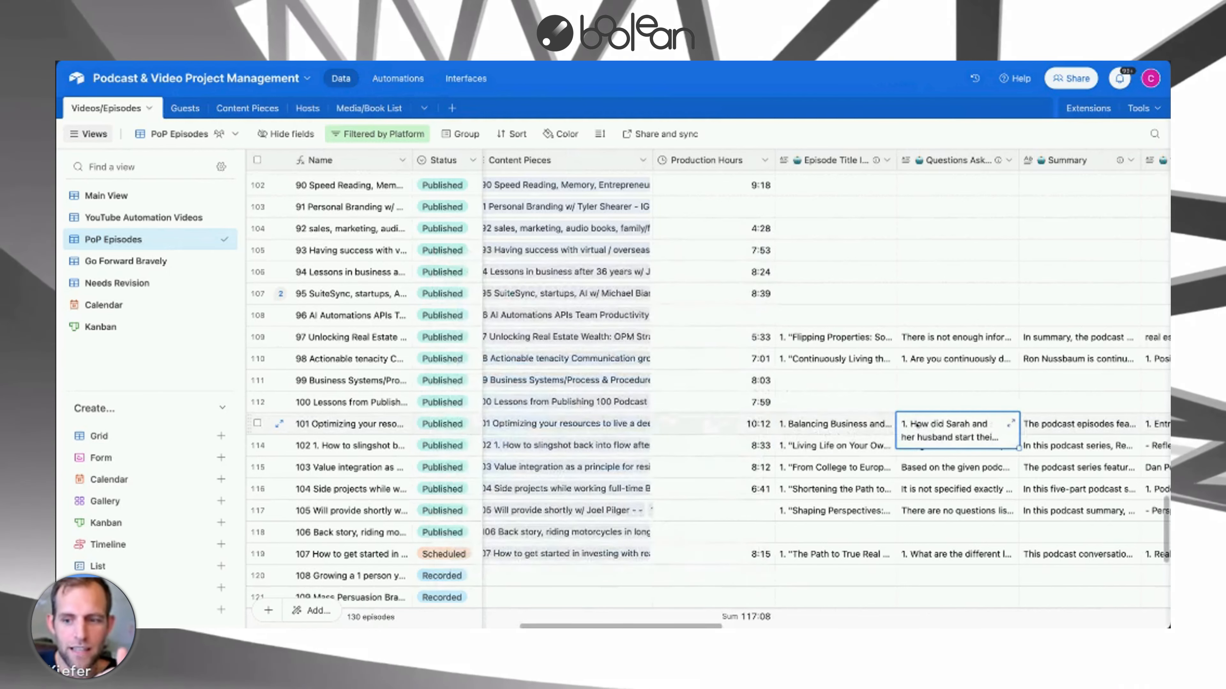
left_click(1011, 425)
scroll(685, 338, "down", 1)
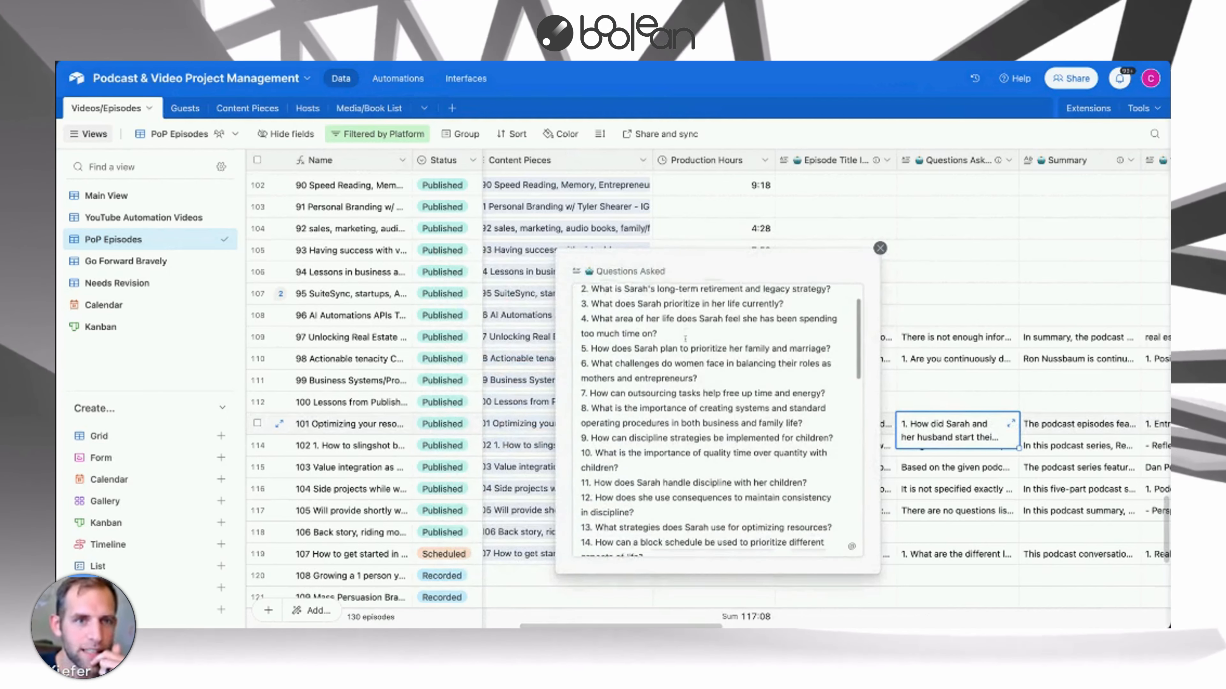
scroll(685, 338, "down", 1)
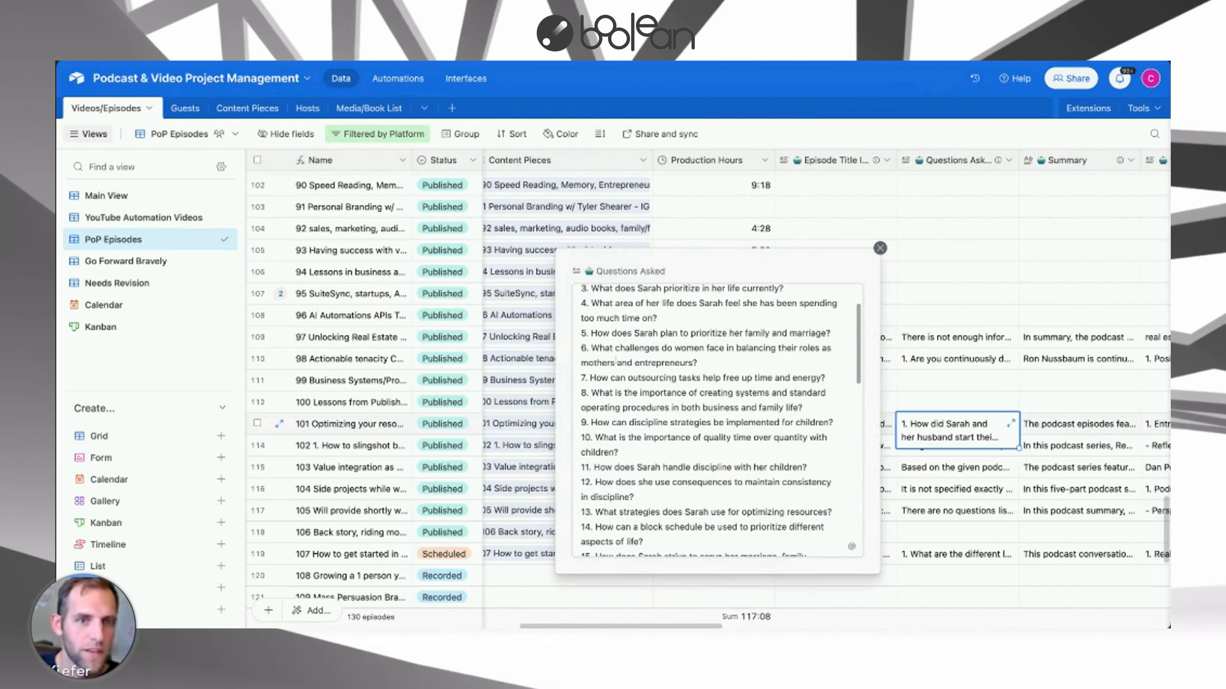
scroll(627, 361, "down", 3)
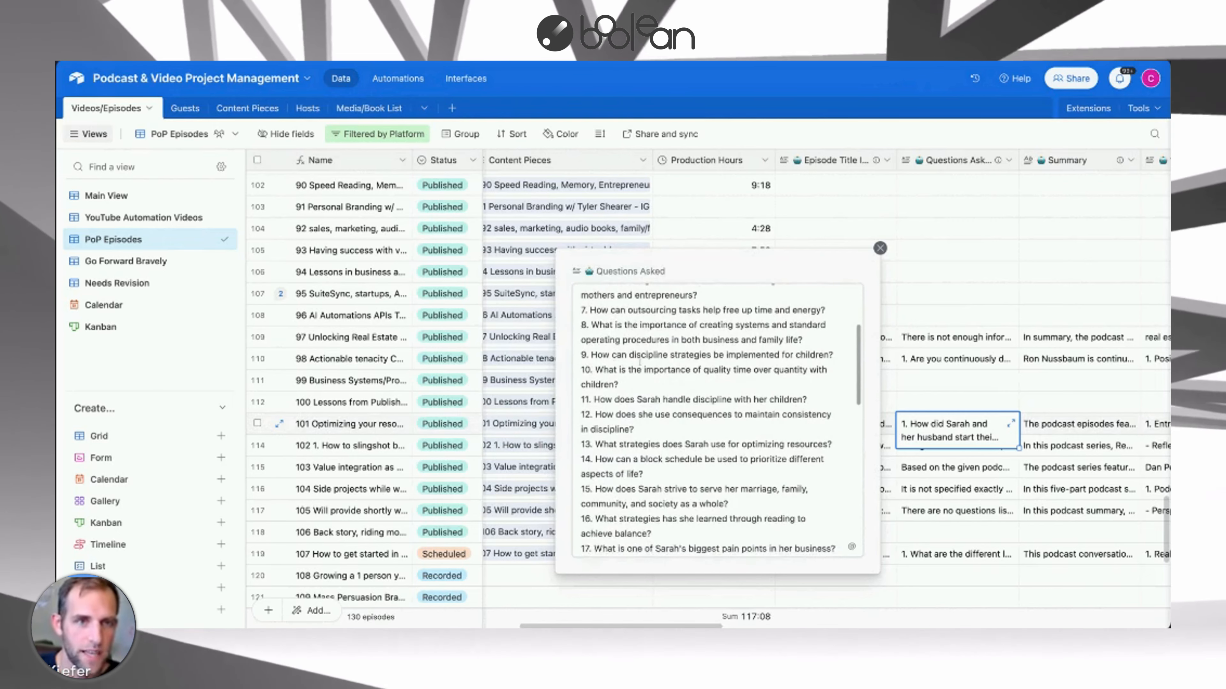
Expand episode 101's Summary and 10 Tags For YouTube fields to review their AI-generated content.
scroll(1003, 420, "right", 3)
left_click(1001, 424)
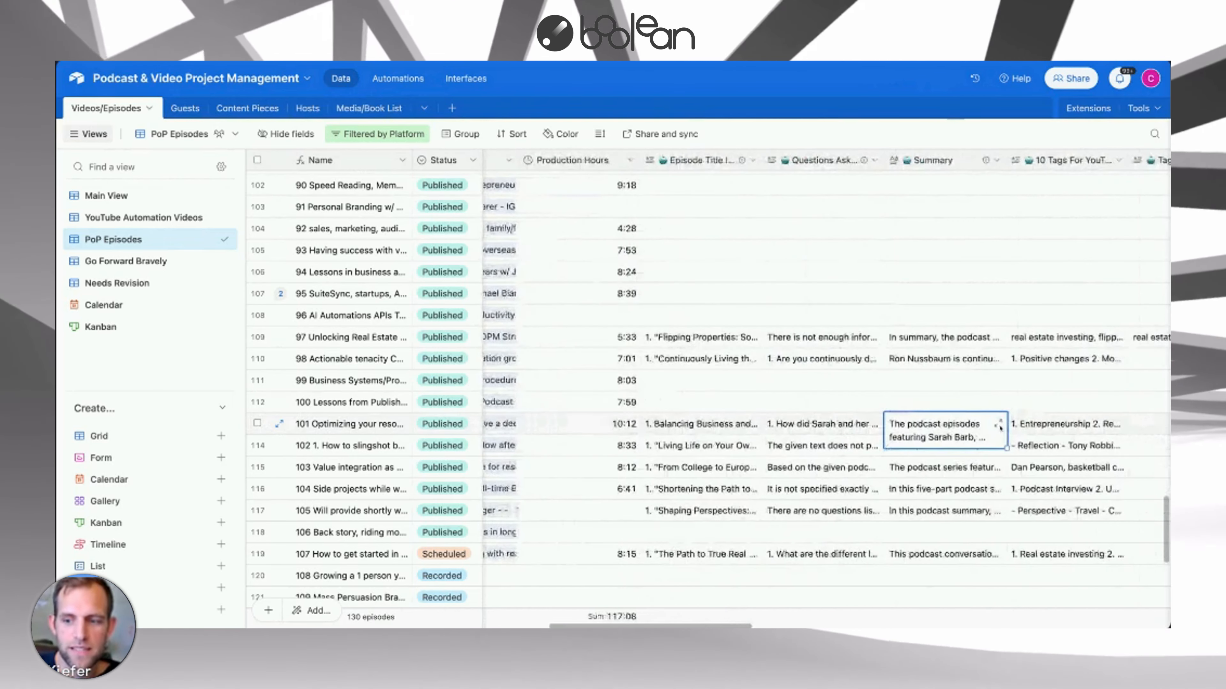
left_click(998, 426)
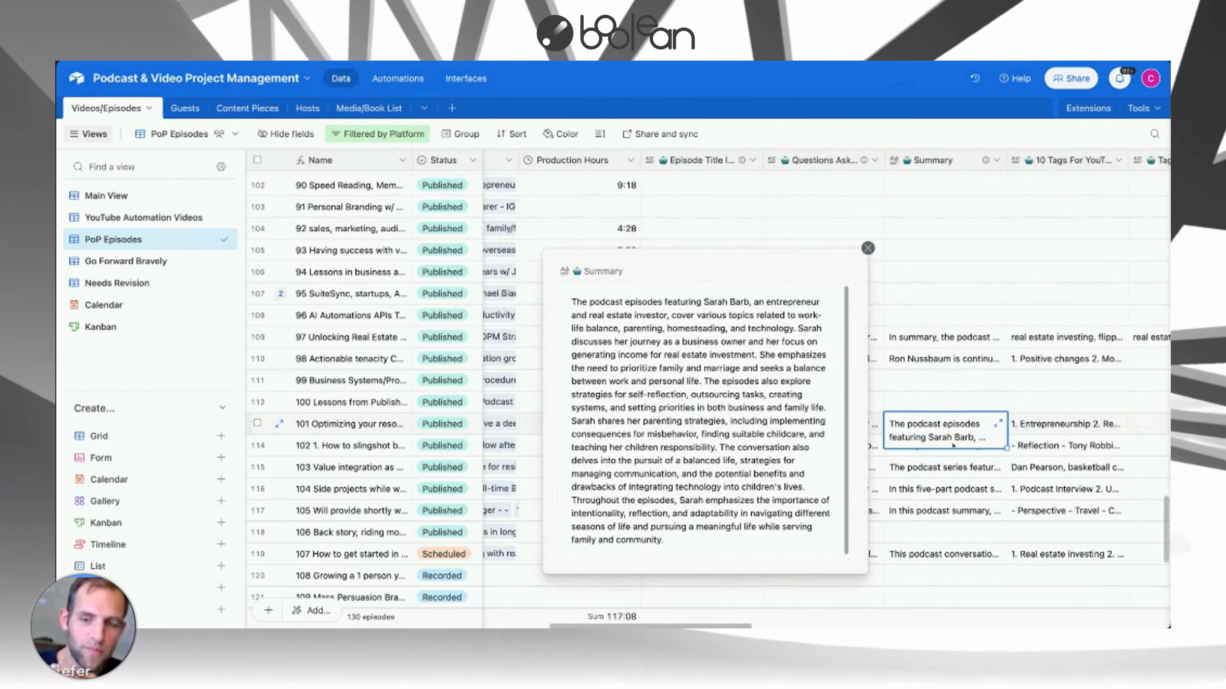
left_click(1037, 435)
scroll(1039, 436, "right", 3)
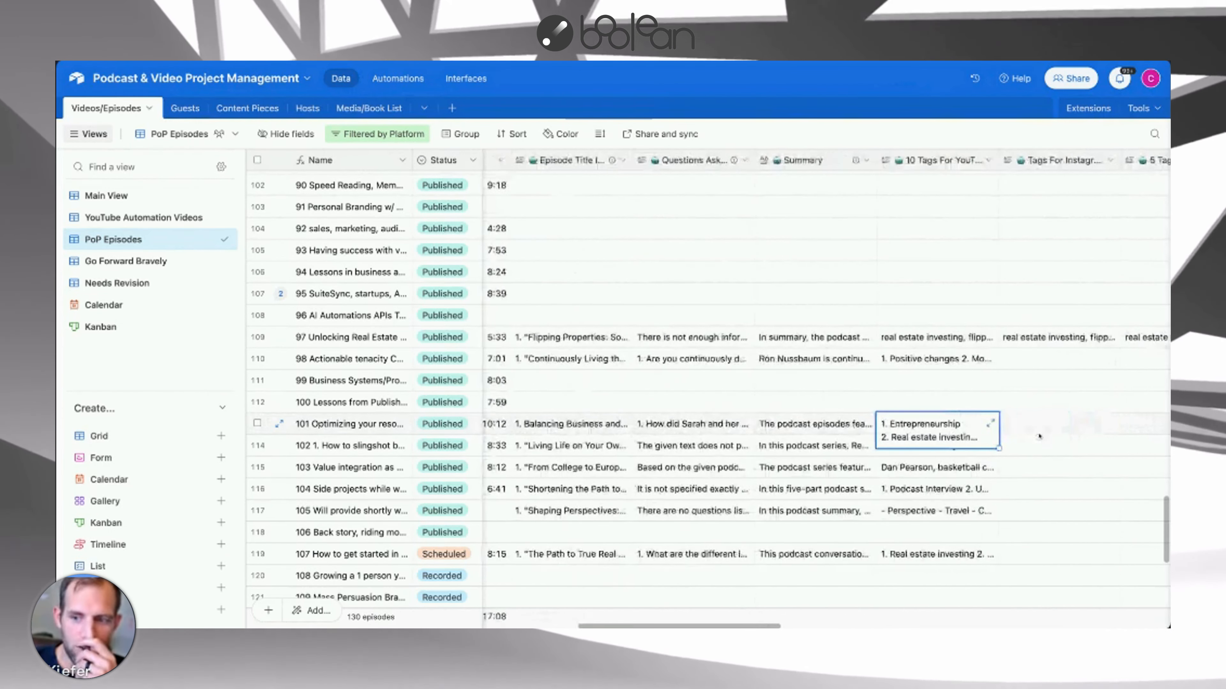
scroll(1039, 436, "right", 1)
left_click(974, 425)
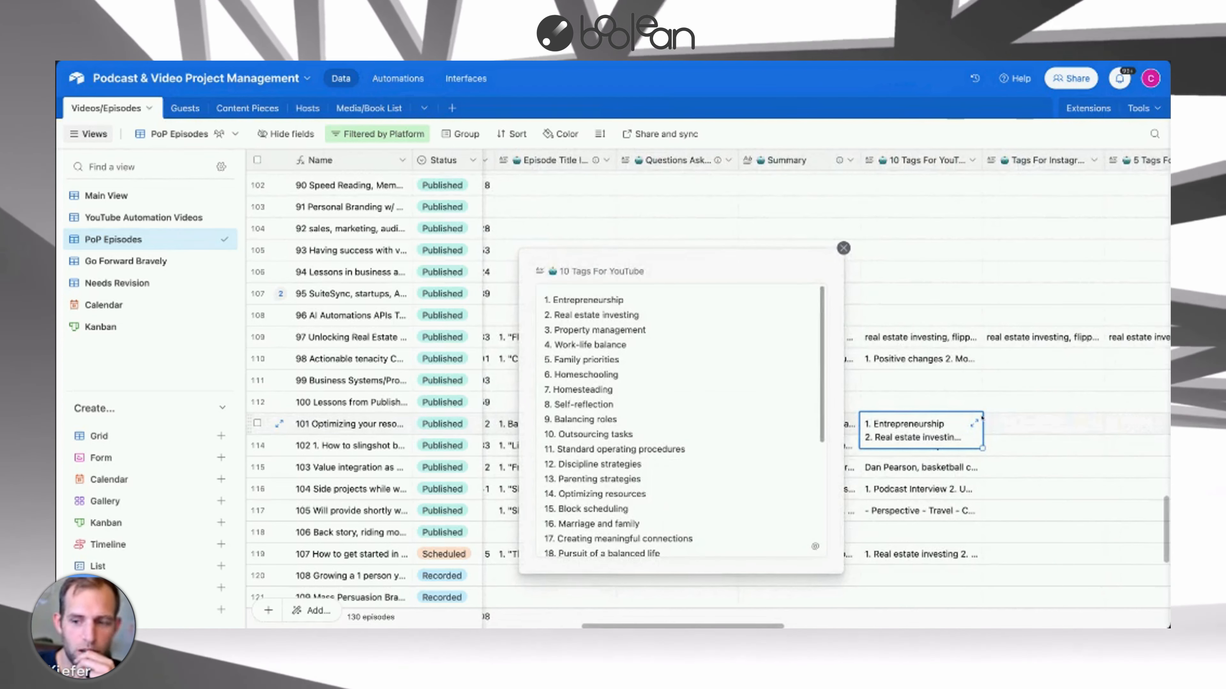
Open episode 101's Book Mentioned field, highlight the listed books, and close it.
scroll(980, 419, "right", 2)
left_click(1052, 424)
scroll(1056, 425, "right", 5)
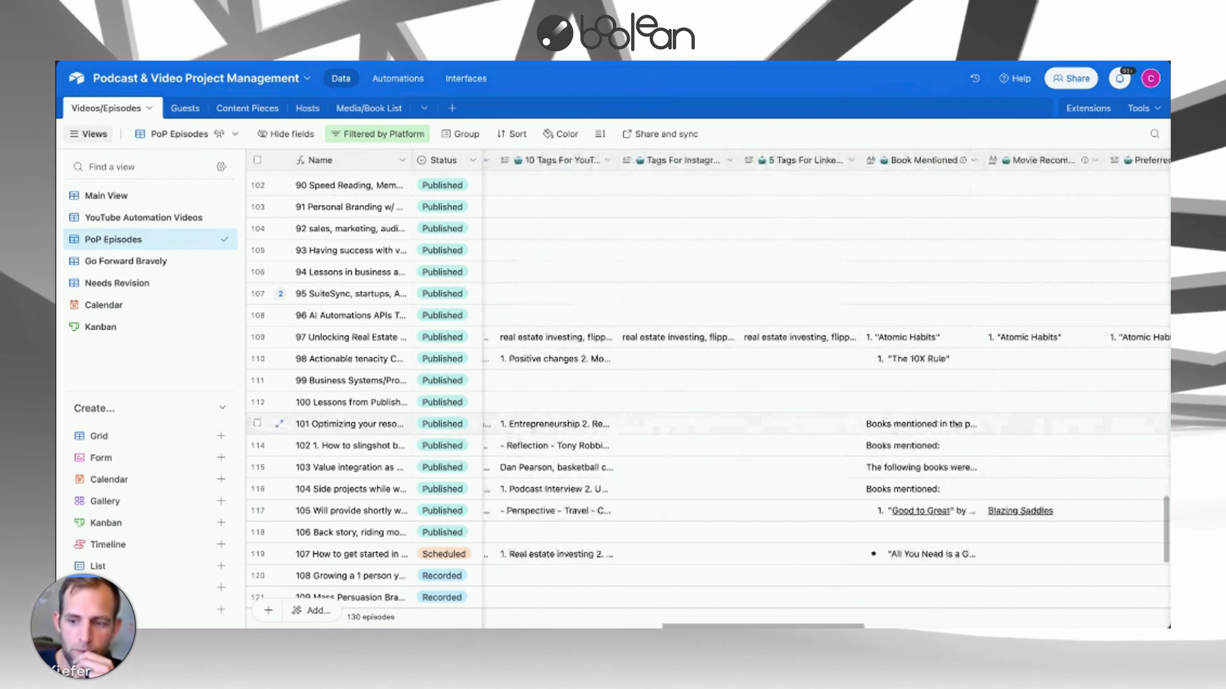
left_click(946, 425)
left_click(974, 424)
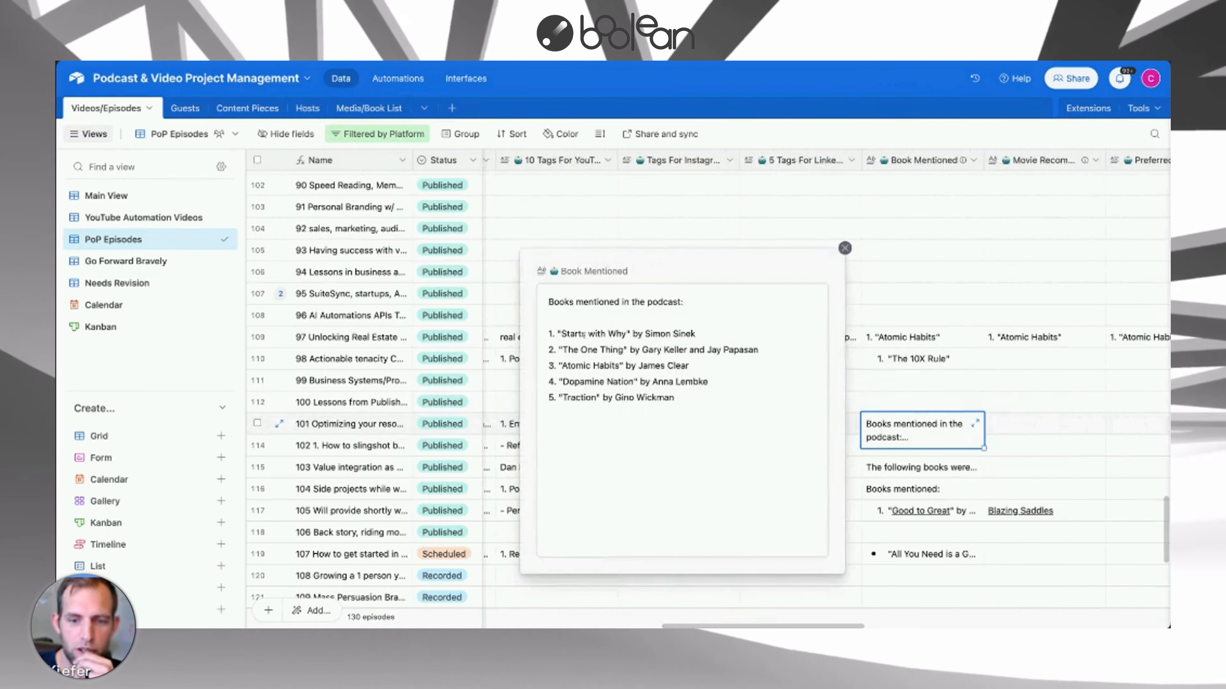
left_click_drag(556, 334, 690, 397)
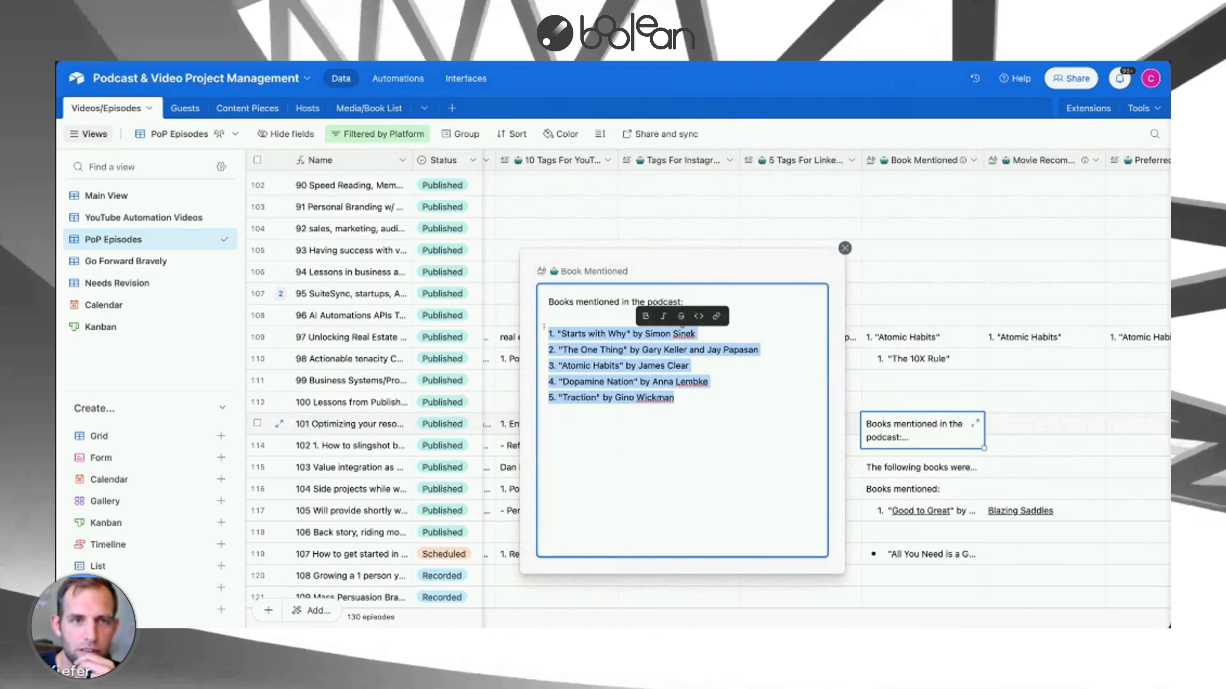
left_click(845, 248)
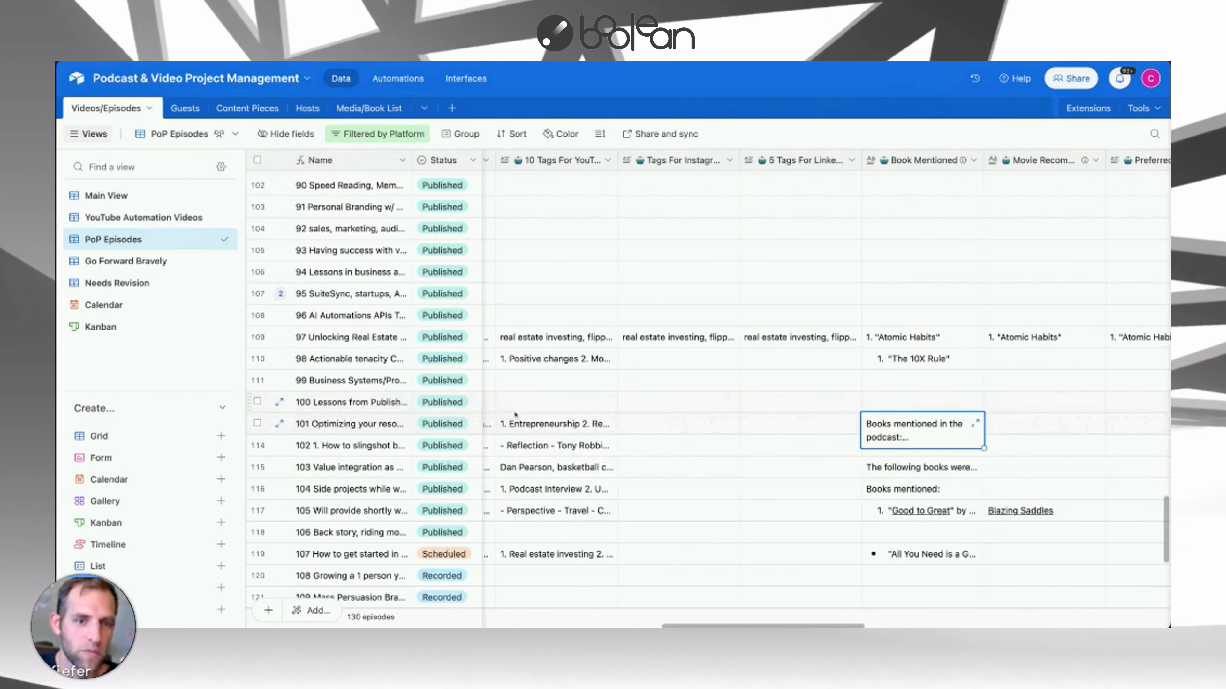
scroll(515, 414, "down", 1)
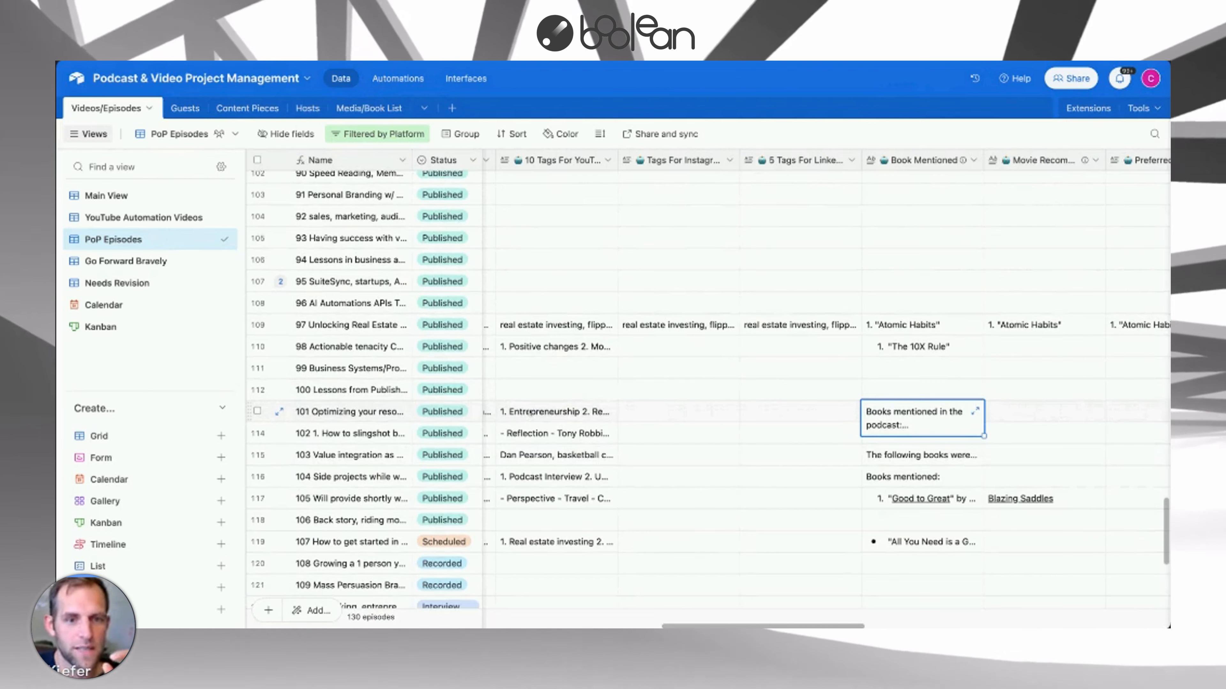